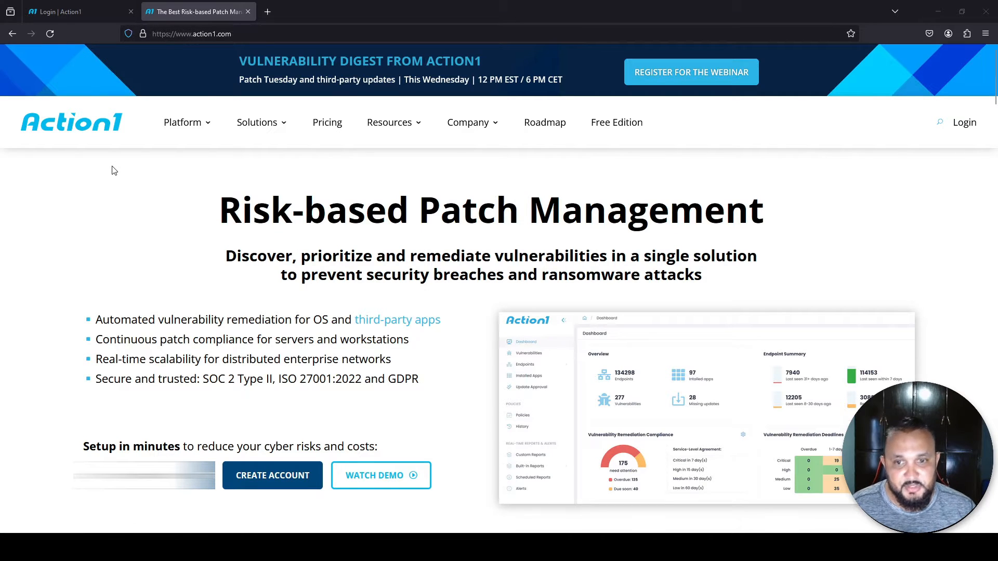
- Submit a corporate e-mail for signup, then edit the address after the 'already exists' error and resubmit
{"action": "left_click", "coordinate": [172, 476]}
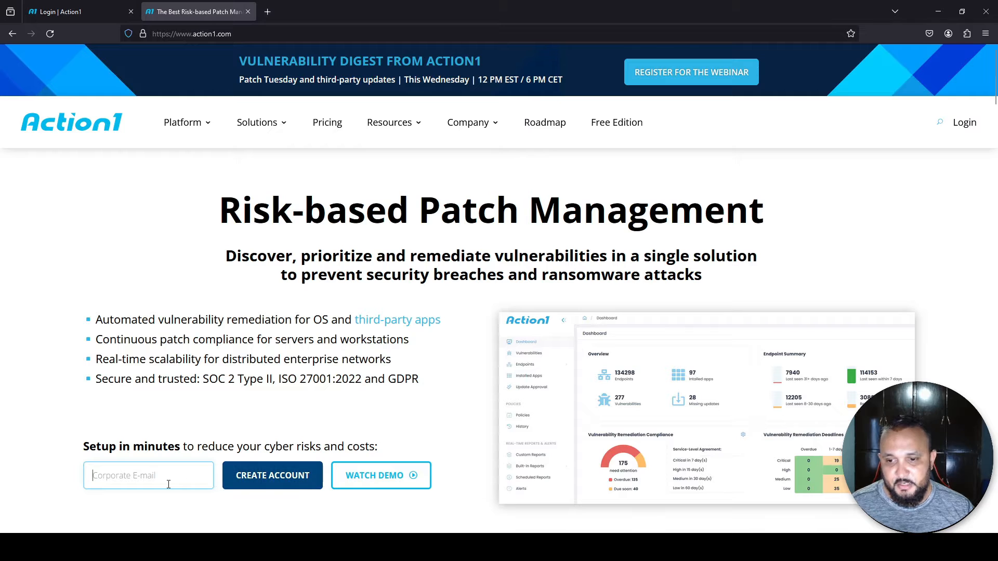
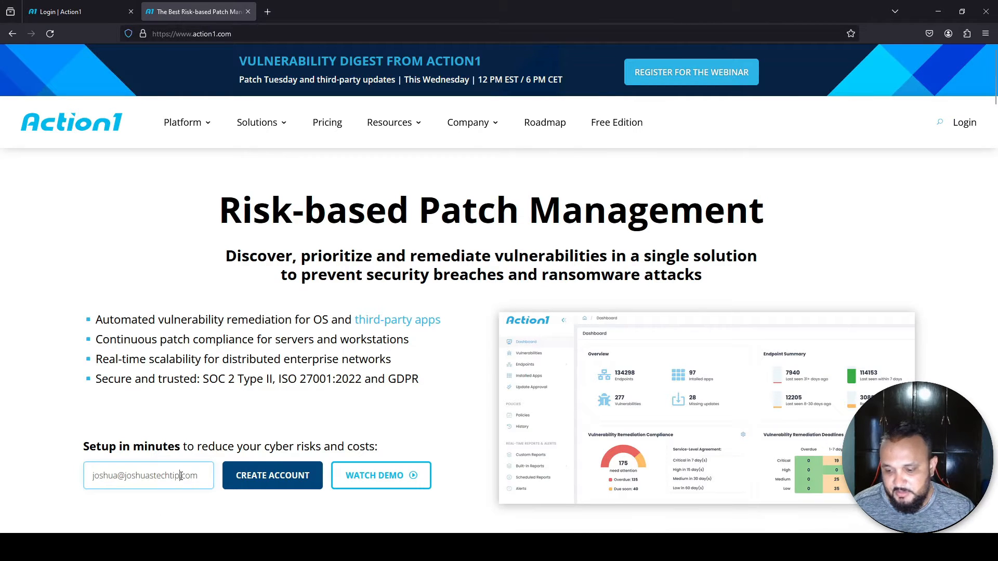
{"action": "left_click", "coordinate": [268, 478]}
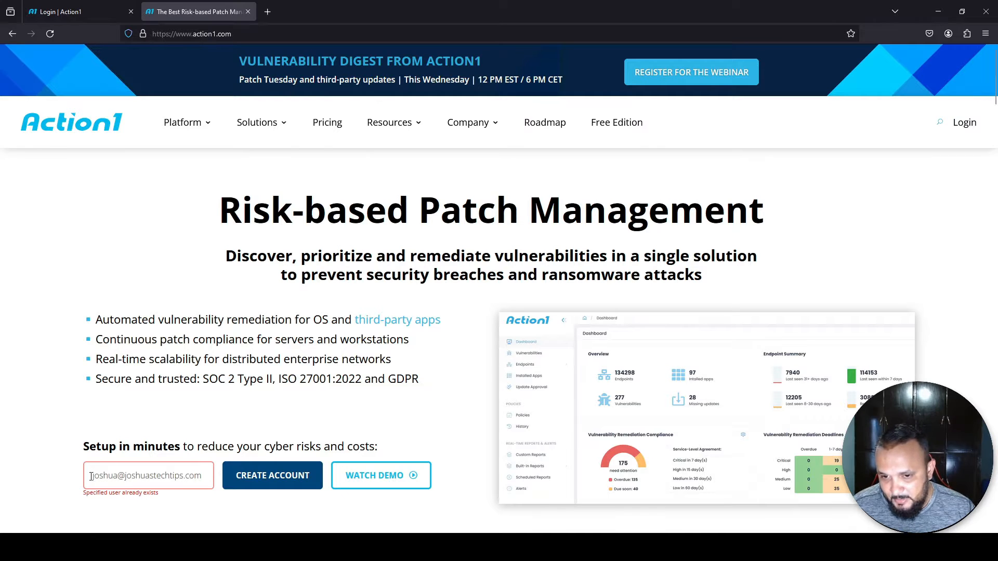
{"action": "left_click", "coordinate": [117, 477]}
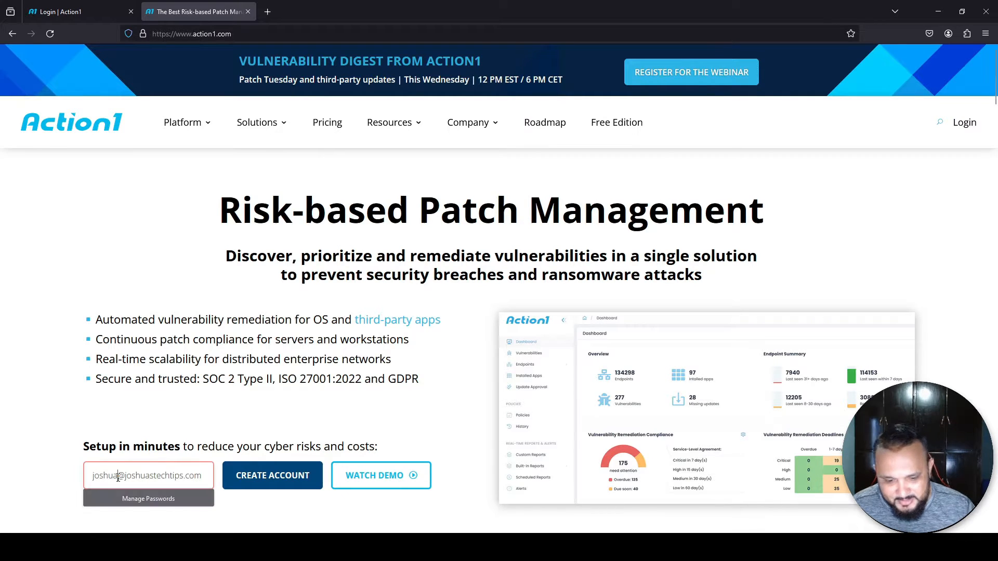
{"action": "key", "text": "BackSpace"}
{"action": "key", "text": "BackSpace"}
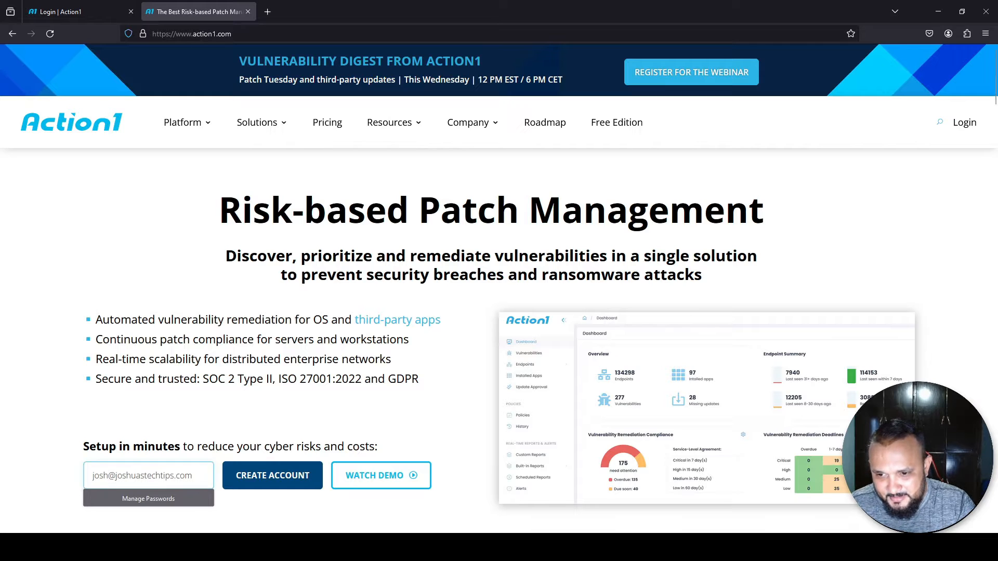
{"action": "left_click", "coordinate": [259, 477]}
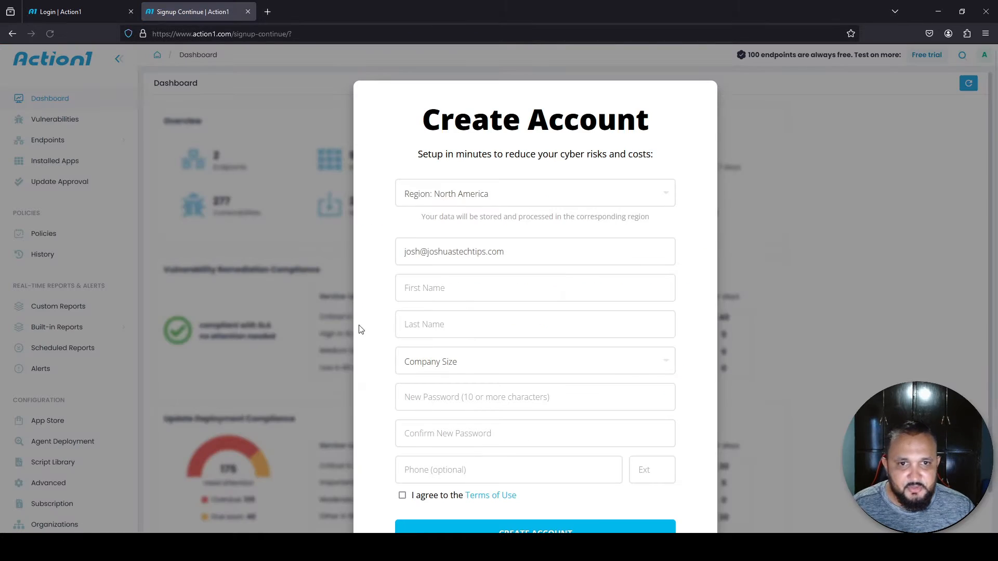
- Keep North America as the data region, then go back to the Action1 home page
{"action": "left_click", "coordinate": [459, 202]}
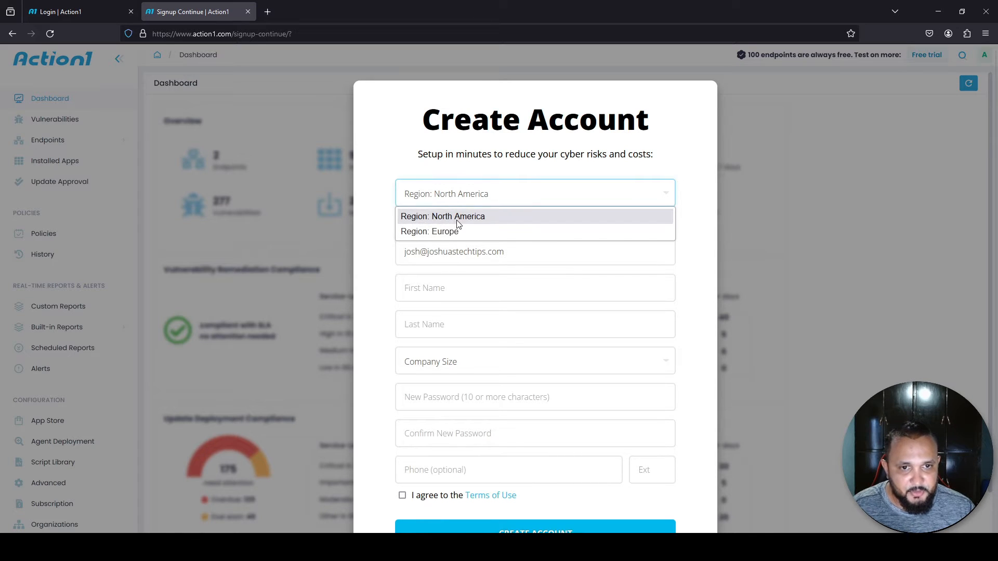
{"action": "left_click", "coordinate": [453, 217]}
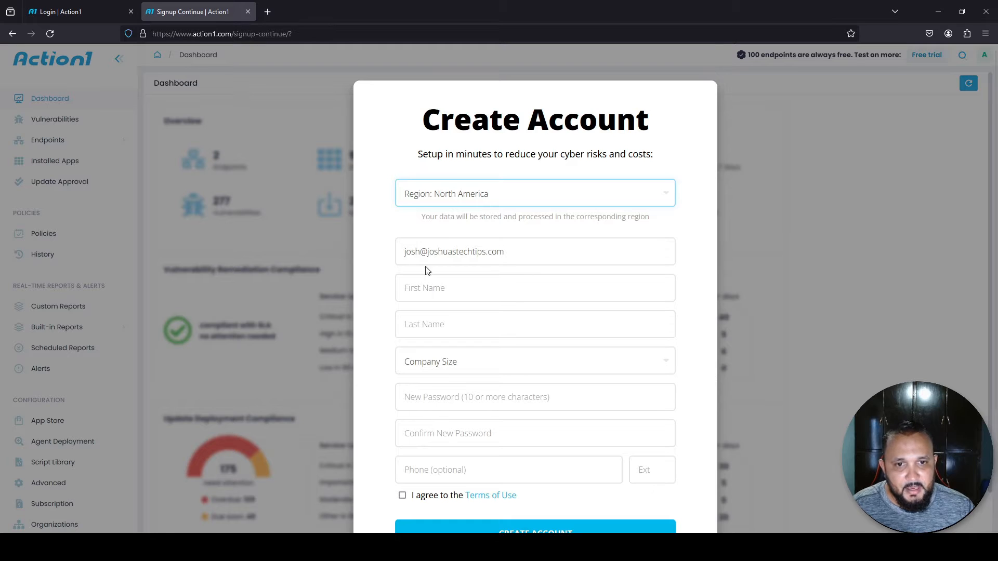
{"action": "scroll", "coordinate": [427, 260], "scroll_direction": "down", "scroll_amount": 2}
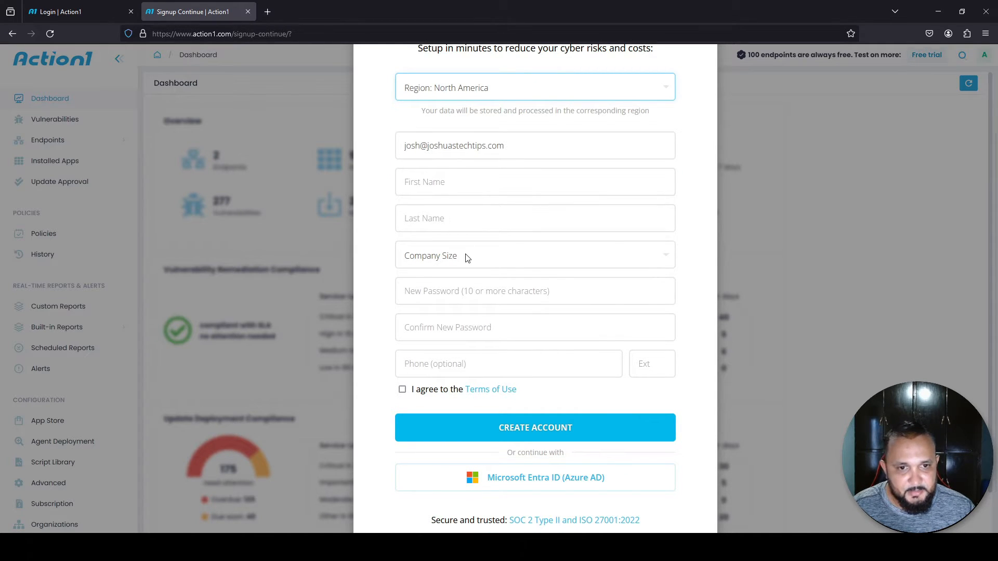
{"action": "scroll", "coordinate": [463, 382], "scroll_direction": "down", "scroll_amount": 1}
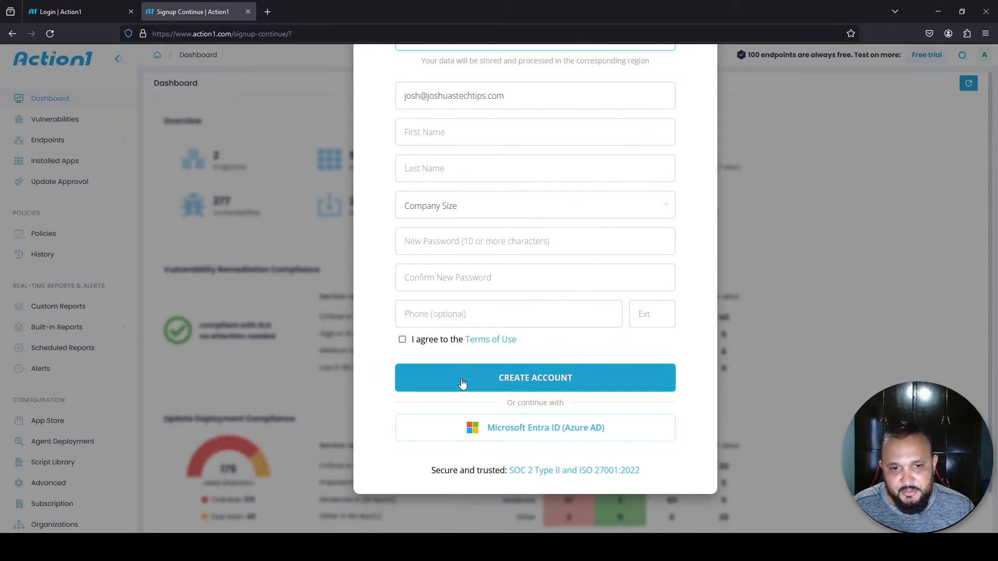
{"action": "scroll", "coordinate": [462, 382], "scroll_direction": "up", "scroll_amount": 3}
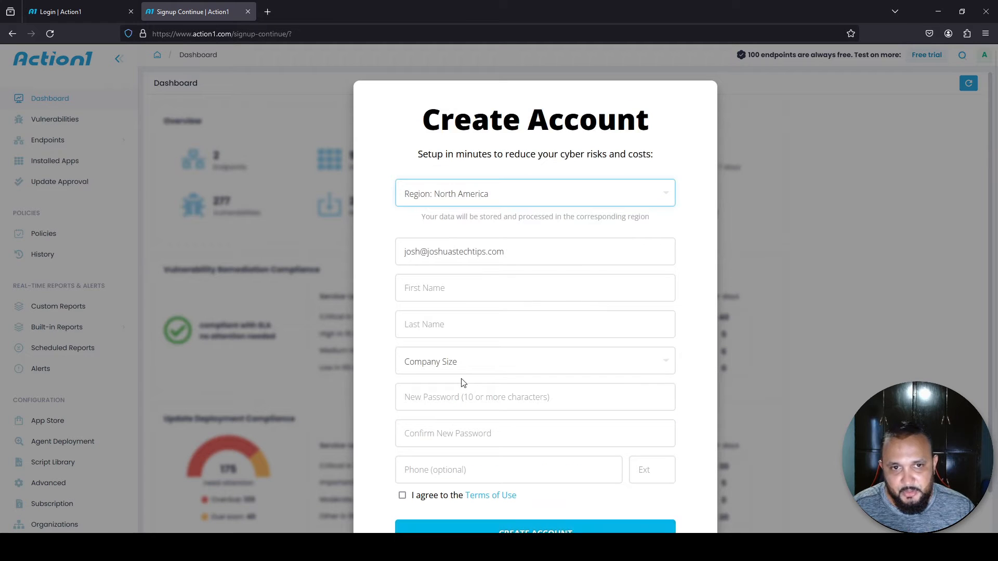
{"action": "left_click", "coordinate": [815, 280]}
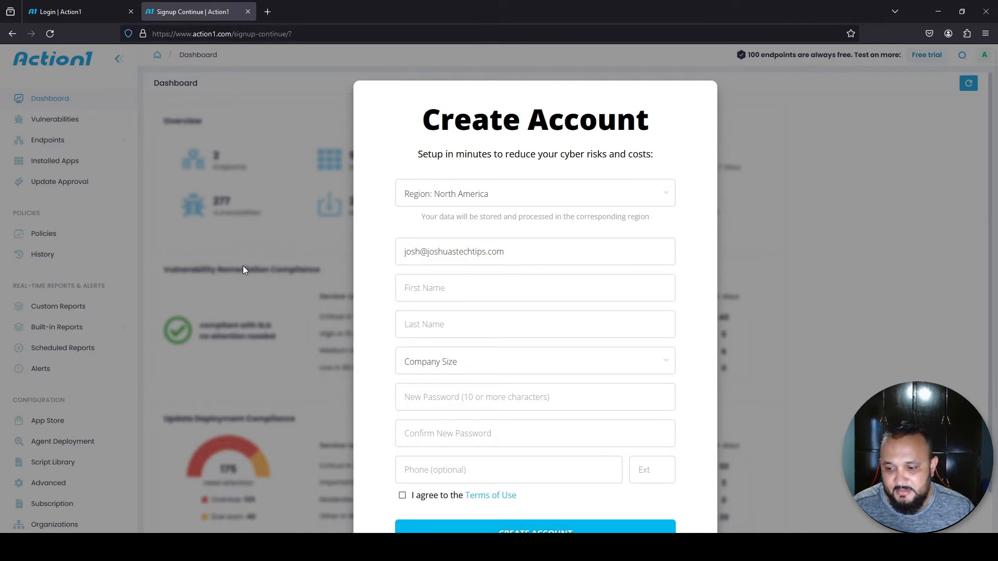
{"action": "left_click", "coordinate": [13, 34]}
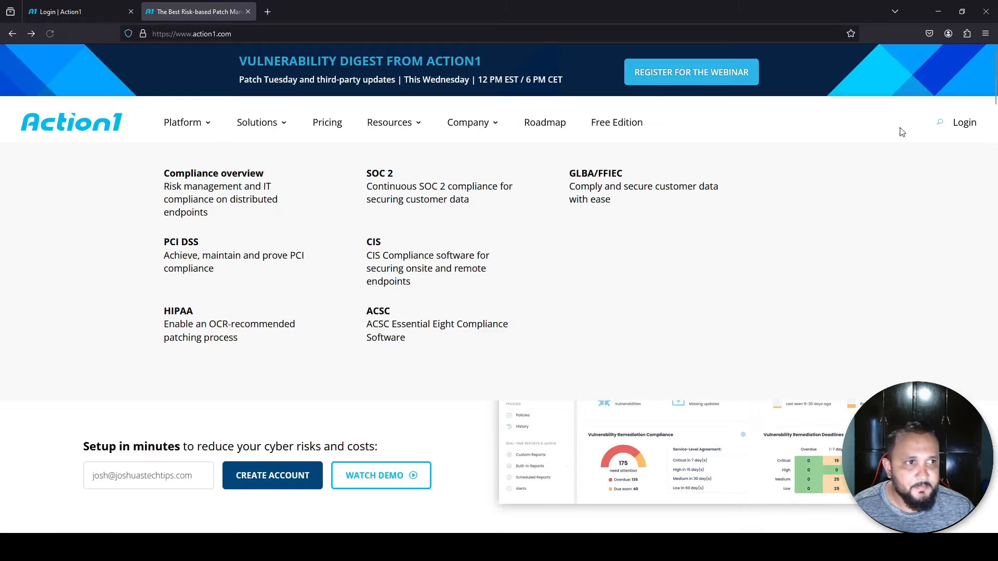
- Log in with the saved e-mail and the account password, declining to save the login in the browser
{"action": "left_click", "coordinate": [964, 122]}
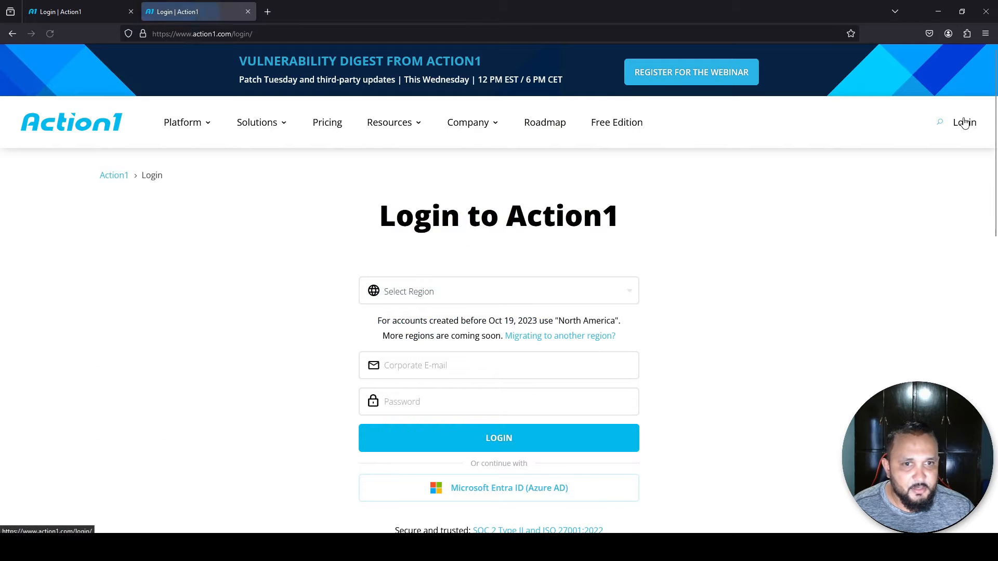
{"action": "left_click", "coordinate": [452, 374]}
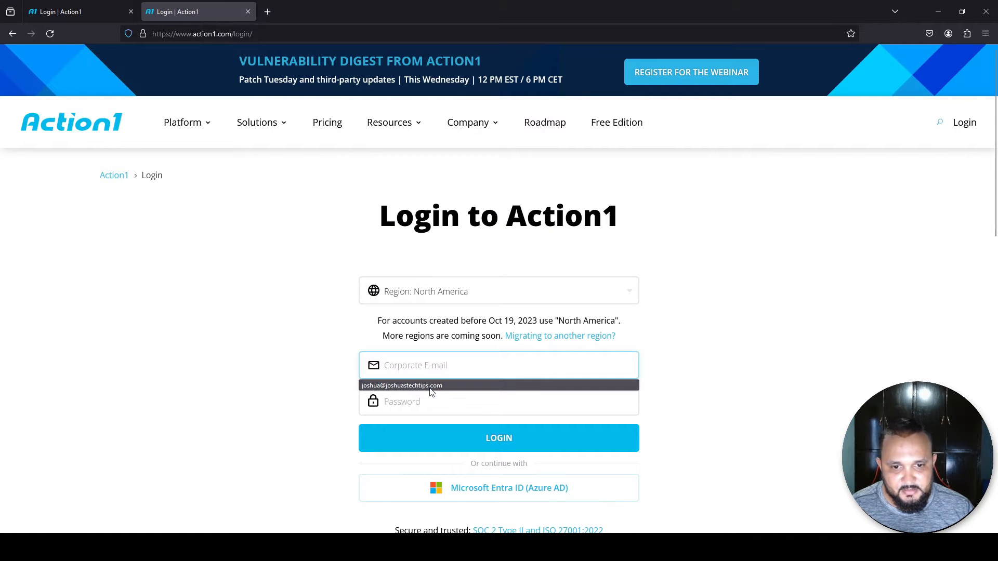
{"action": "left_click", "coordinate": [430, 385]}
{"action": "left_click", "coordinate": [428, 405]}
{"action": "type", "text": "•••••"}
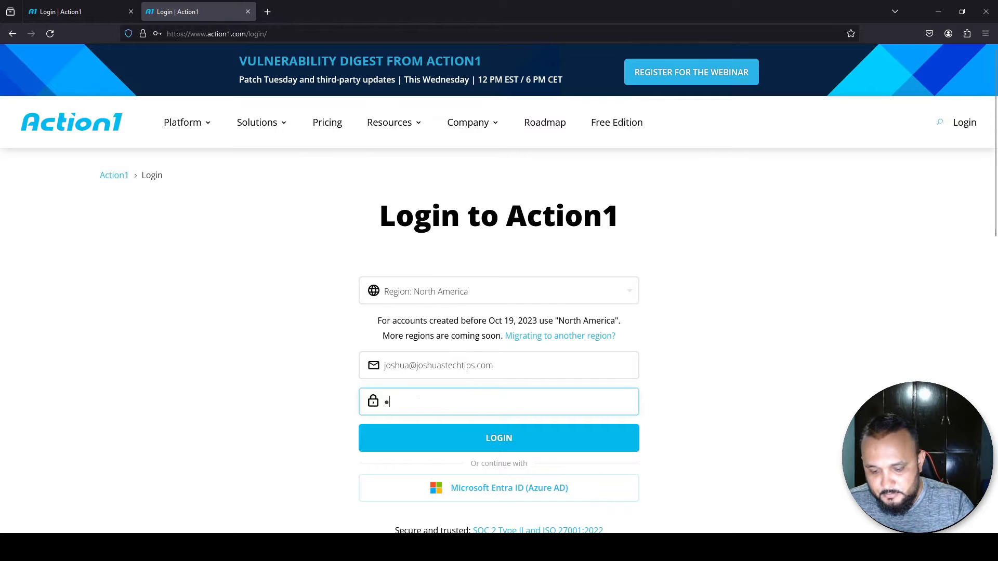
{"action": "type", "text": "***"}
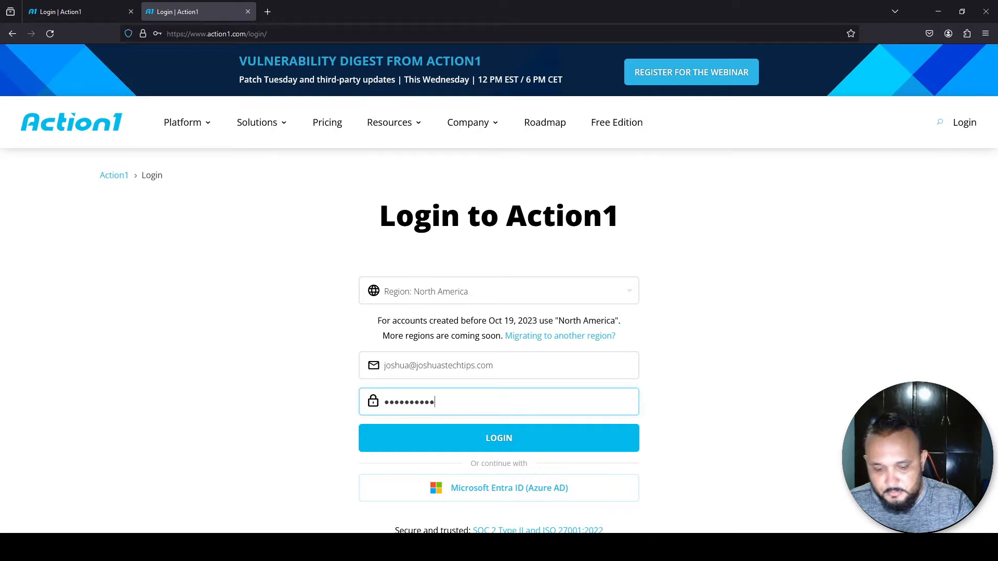
{"action": "key", "text": "Return"}
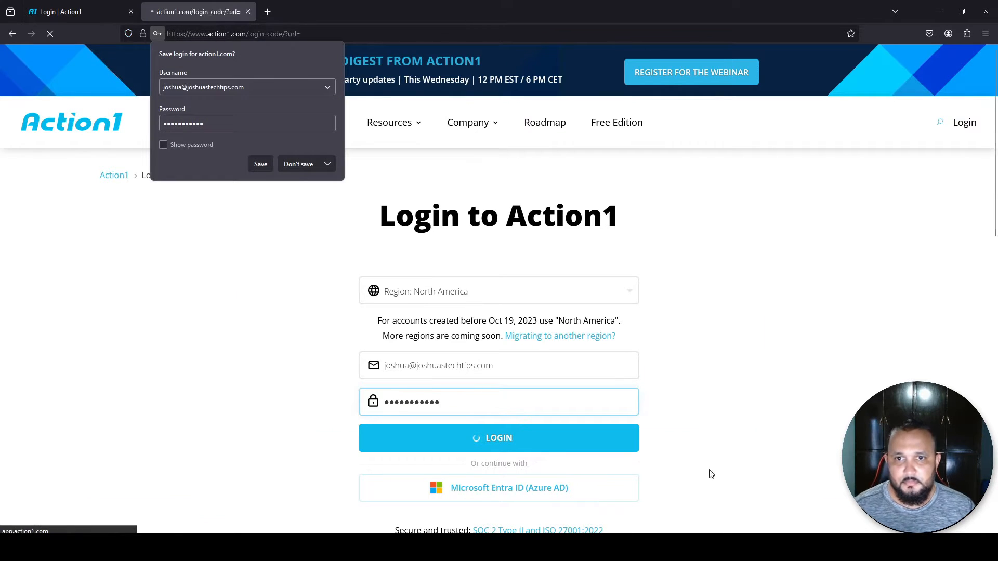
{"action": "left_click", "coordinate": [294, 166]}
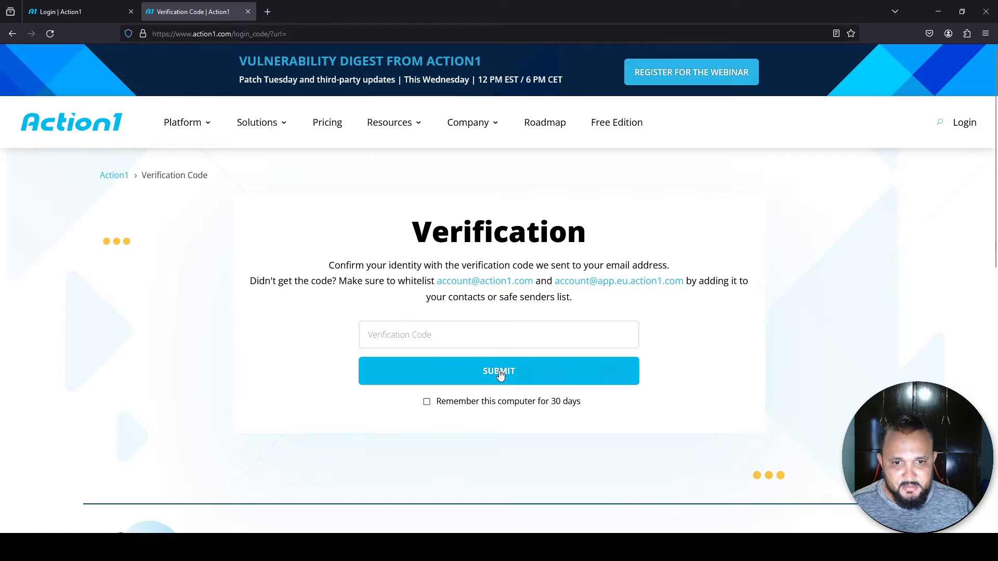
- Enter the e-mailed verification code, remember this computer for 30 days, and submit
{"action": "left_click", "coordinate": [441, 339]}
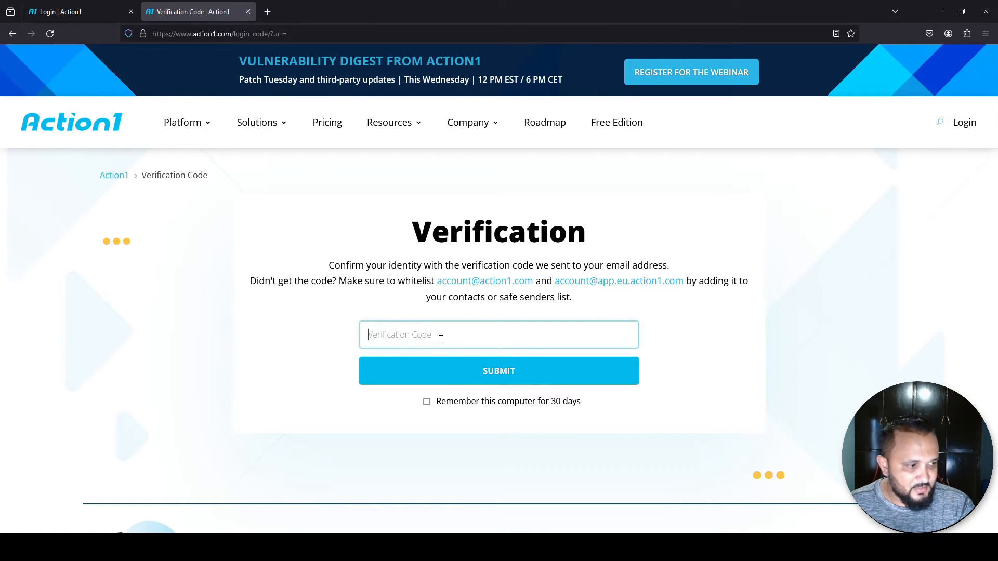
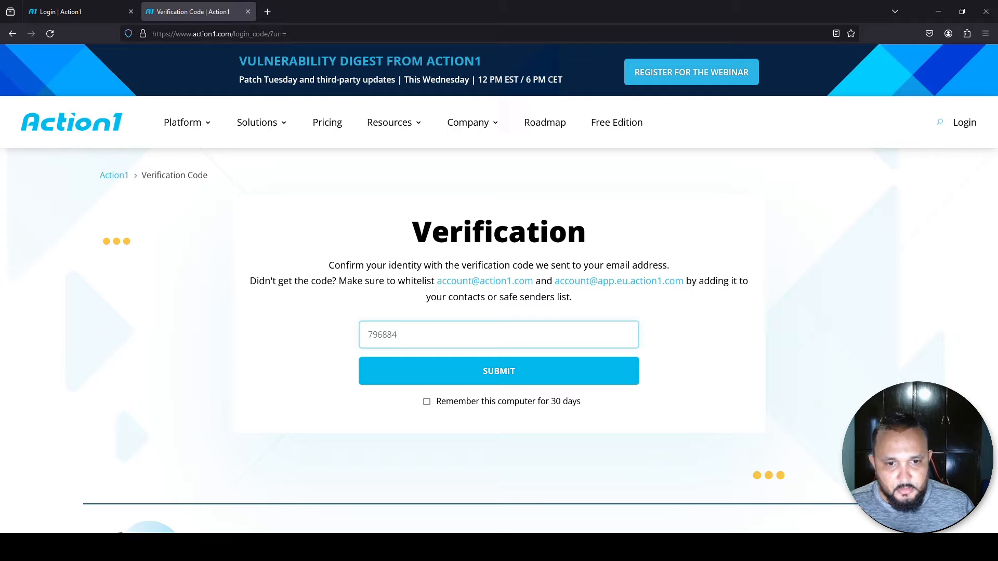
{"action": "left_click", "coordinate": [438, 400]}
{"action": "left_click", "coordinate": [453, 382]}
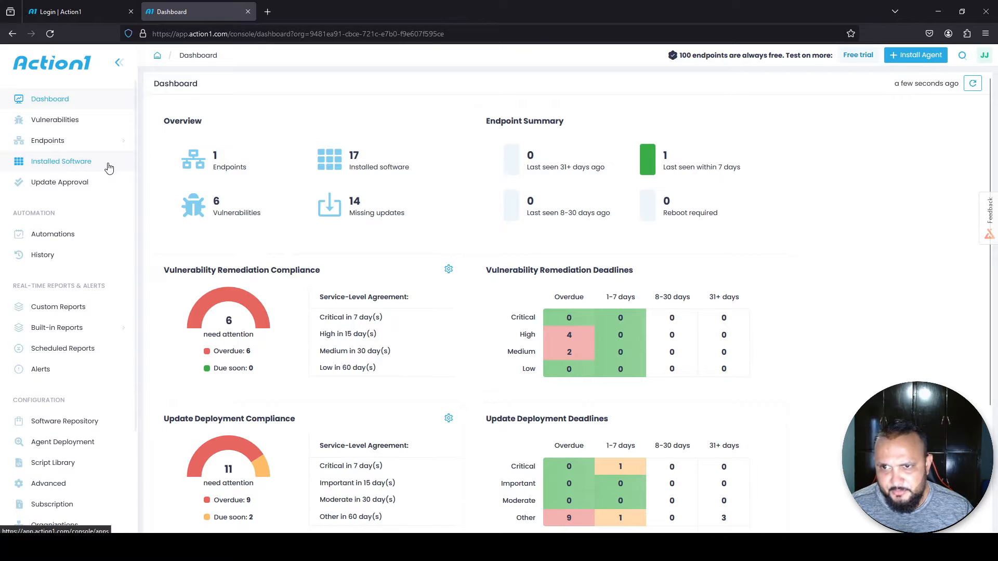
- Open Install Agent, copy the agent download URL, and switch to the user-pc remote session
{"action": "left_click", "coordinate": [910, 60]}
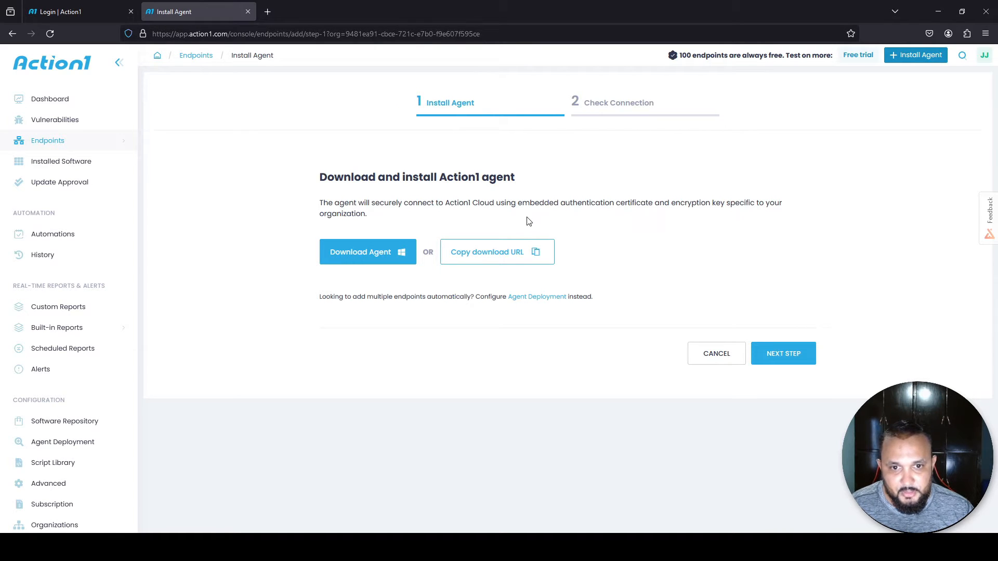
{"action": "left_click", "coordinate": [396, 253]}
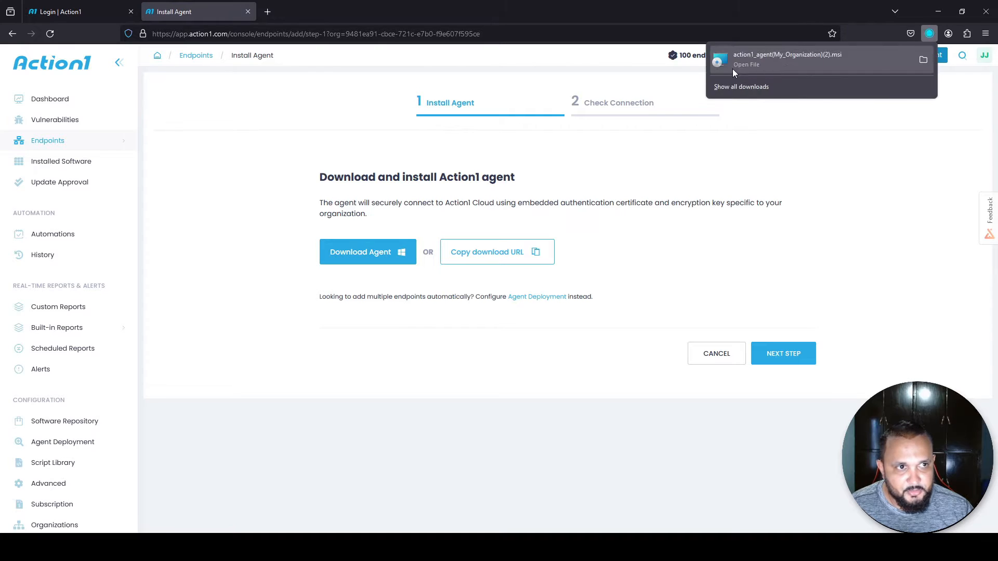
{"action": "left_click", "coordinate": [883, 188]}
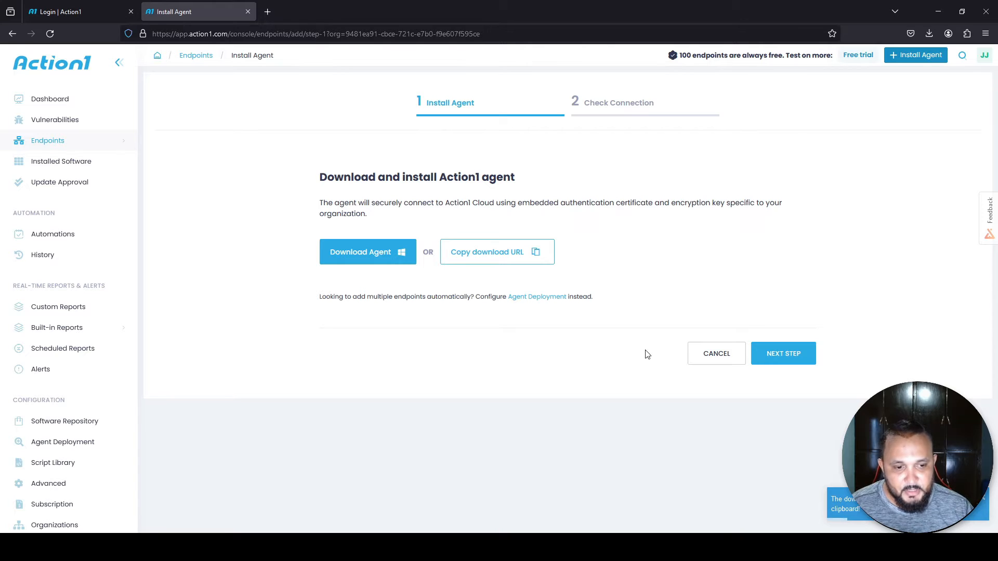
{"action": "left_click", "coordinate": [706, 547]}
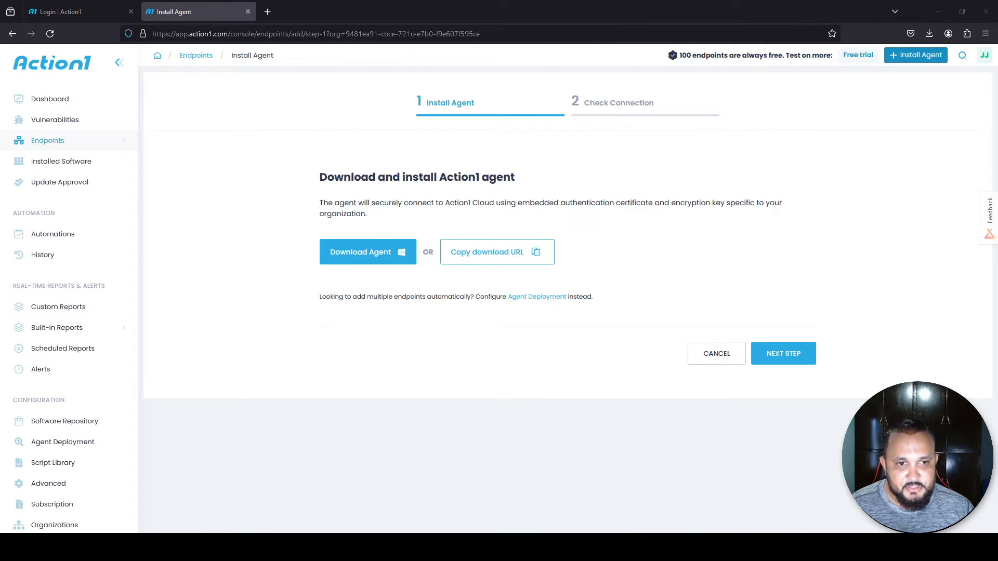
- Maximize the user-pc session and use Chrome's 'Paste and go' to download the agent .msi
{"action": "left_click", "coordinate": [501, 55]}
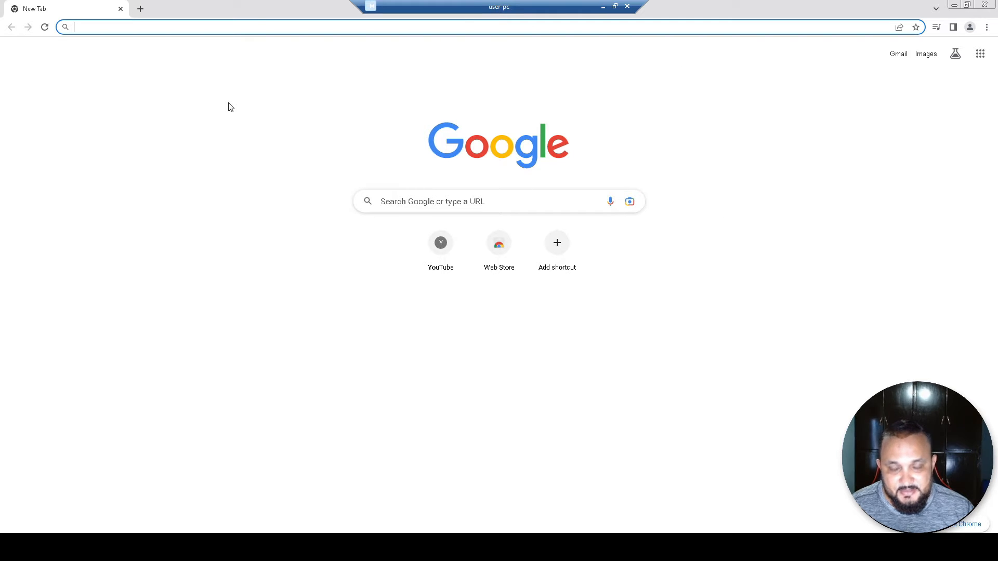
{"action": "right_click", "coordinate": [148, 29]}
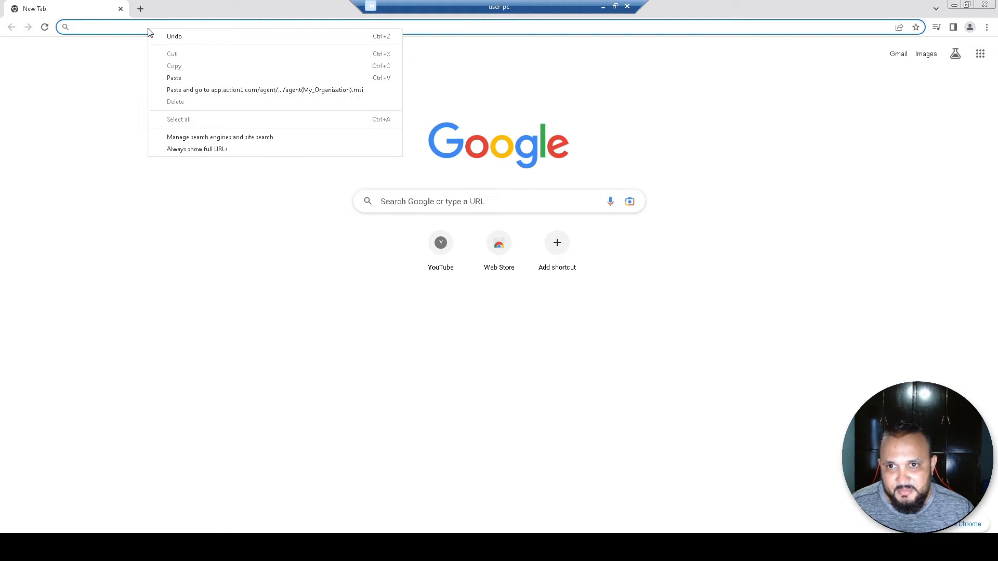
{"action": "left_click", "coordinate": [174, 92]}
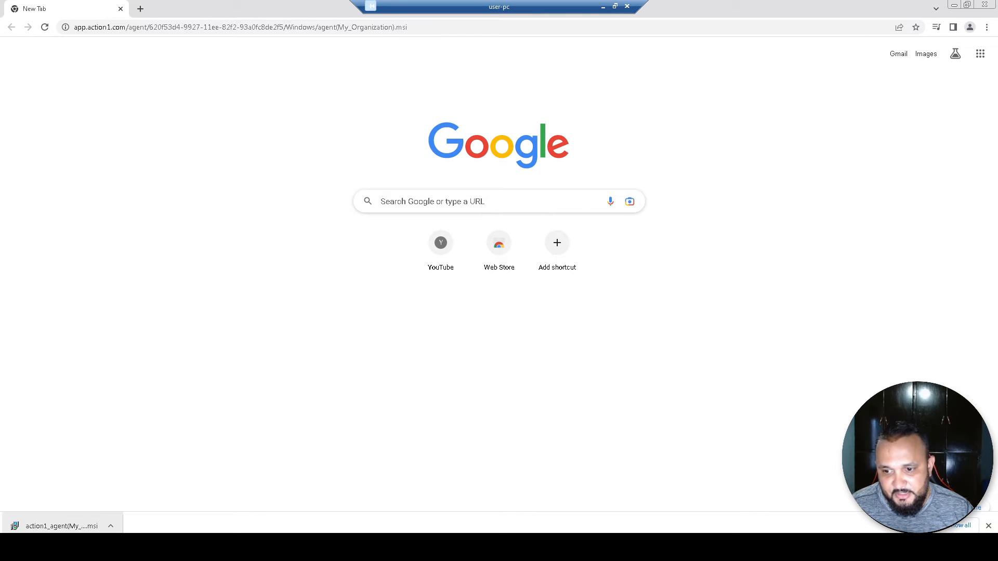
- Install the Action1 agent from the downloaded .msi with the license accepted, then minimize the remote session
{"action": "left_click", "coordinate": [82, 526]}
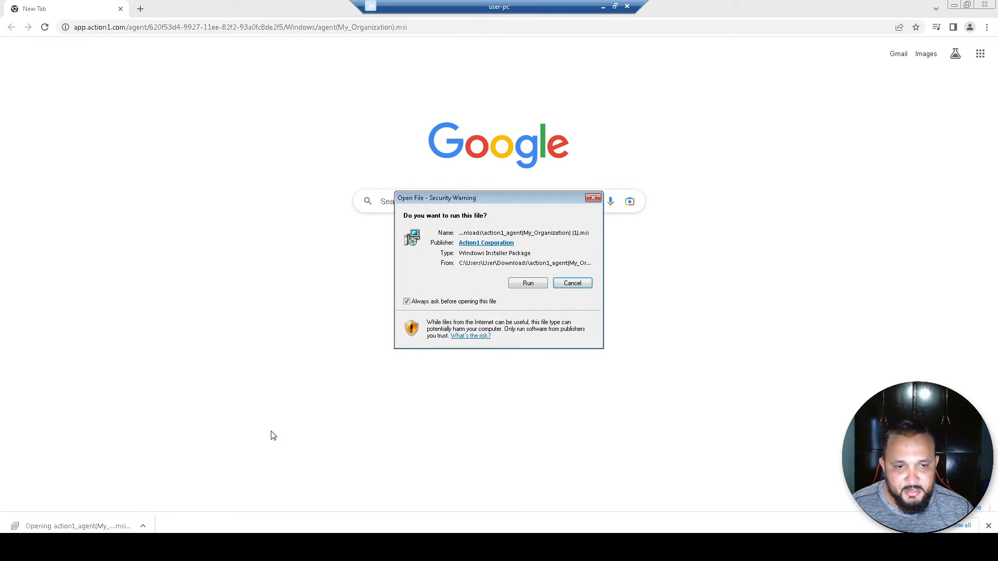
{"action": "left_click", "coordinate": [528, 285]}
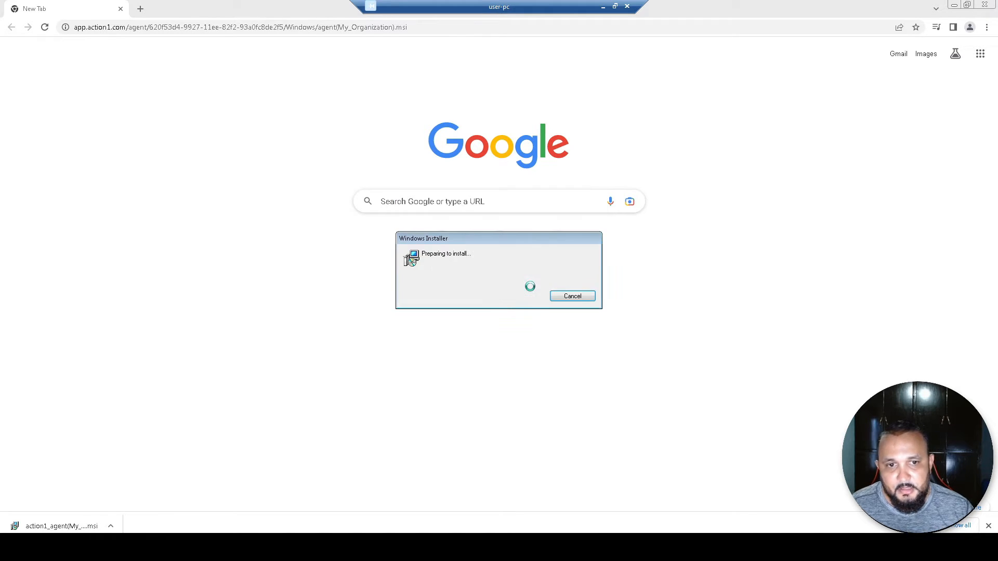
{"action": "left_click", "coordinate": [549, 358]}
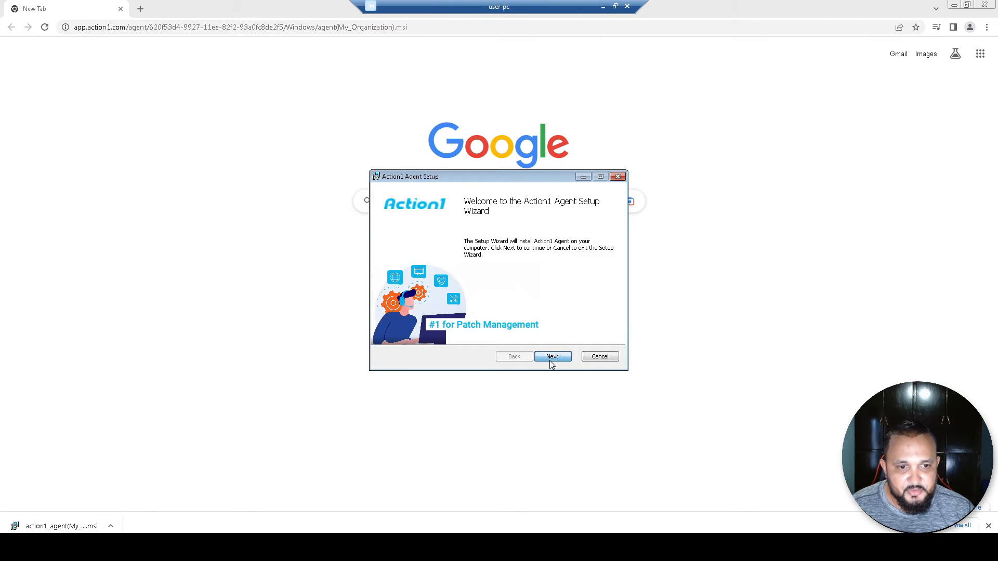
{"action": "left_click", "coordinate": [389, 336]}
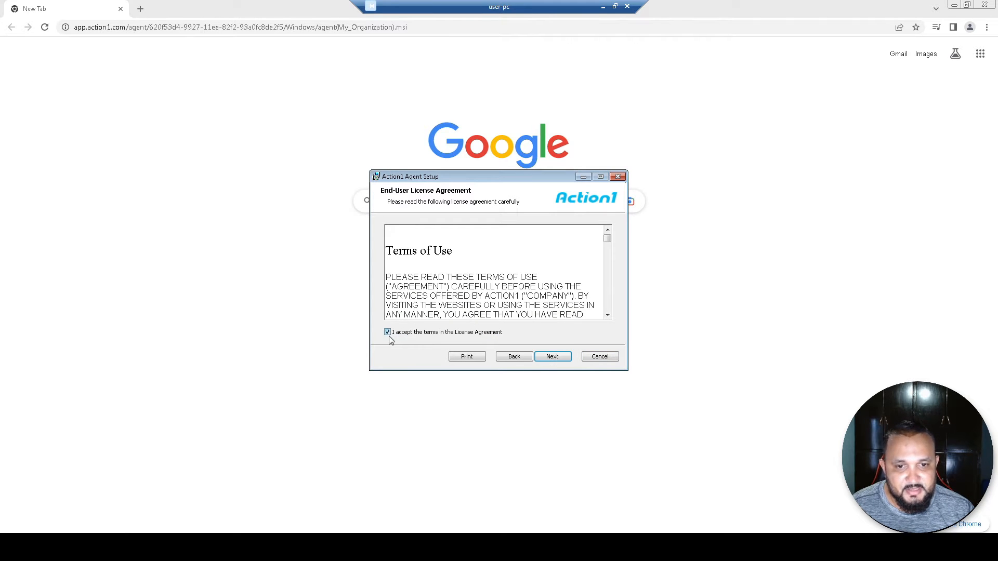
{"action": "left_click", "coordinate": [552, 357]}
{"action": "left_click", "coordinate": [552, 359]}
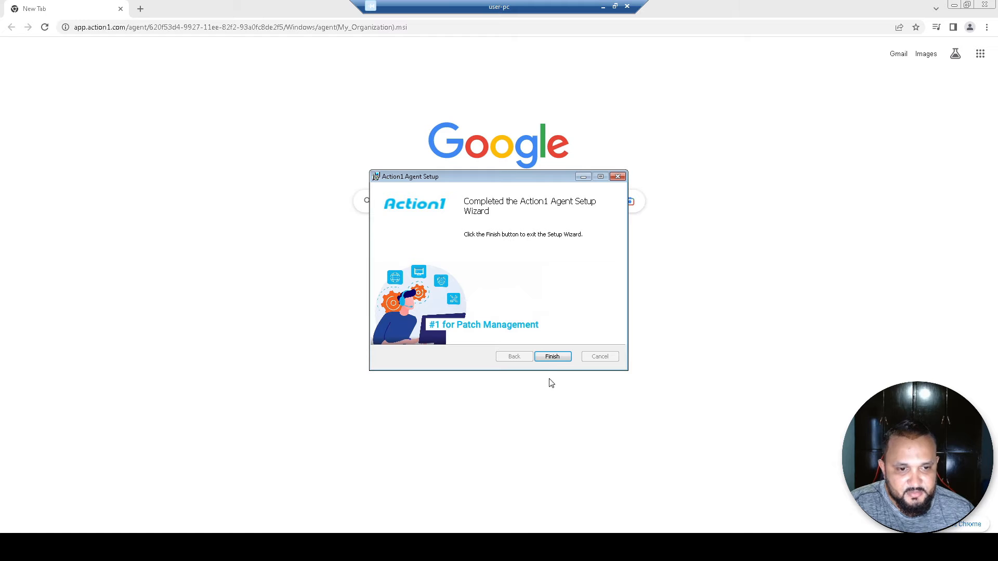
{"action": "left_click", "coordinate": [553, 358]}
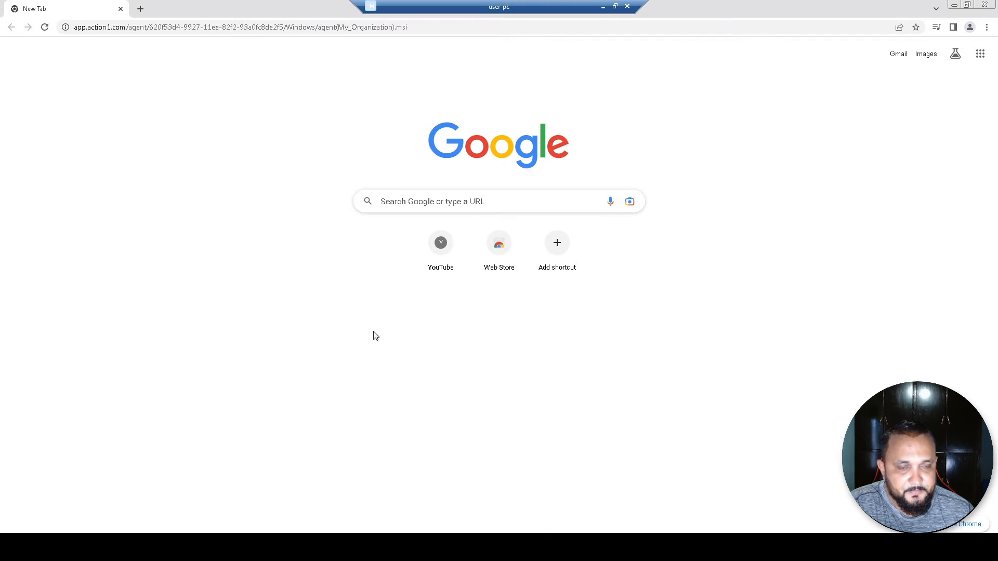
{"action": "left_click", "coordinate": [602, 7]}
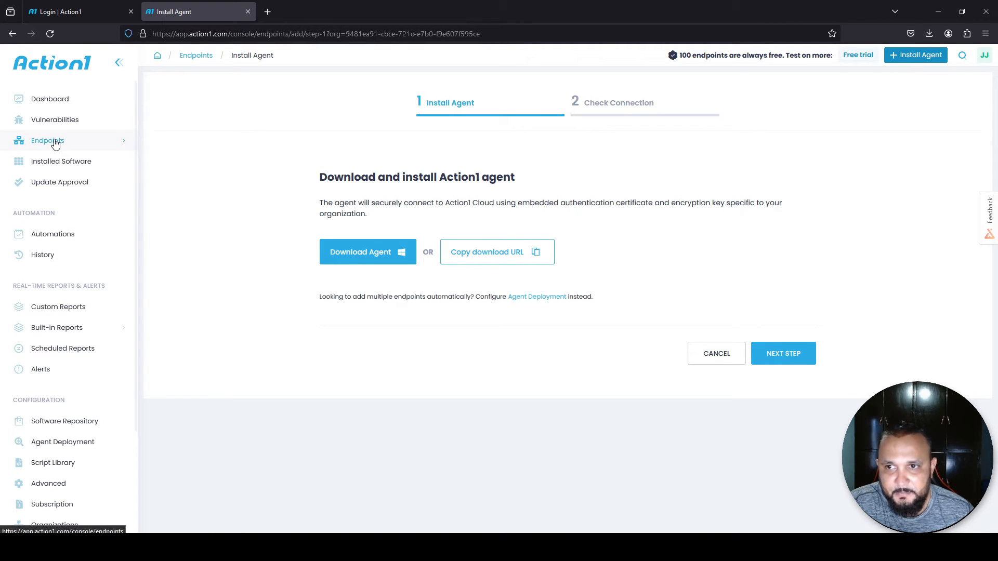
- Turn on Dark Mode from the JJ account menu and close the menu
{"action": "left_click", "coordinate": [985, 56]}
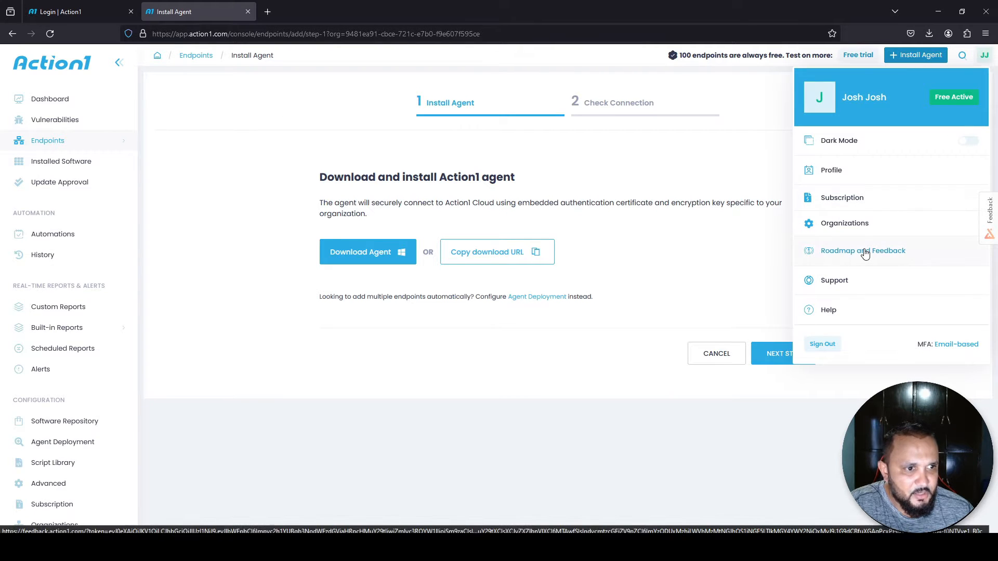
{"action": "left_click", "coordinate": [969, 143]}
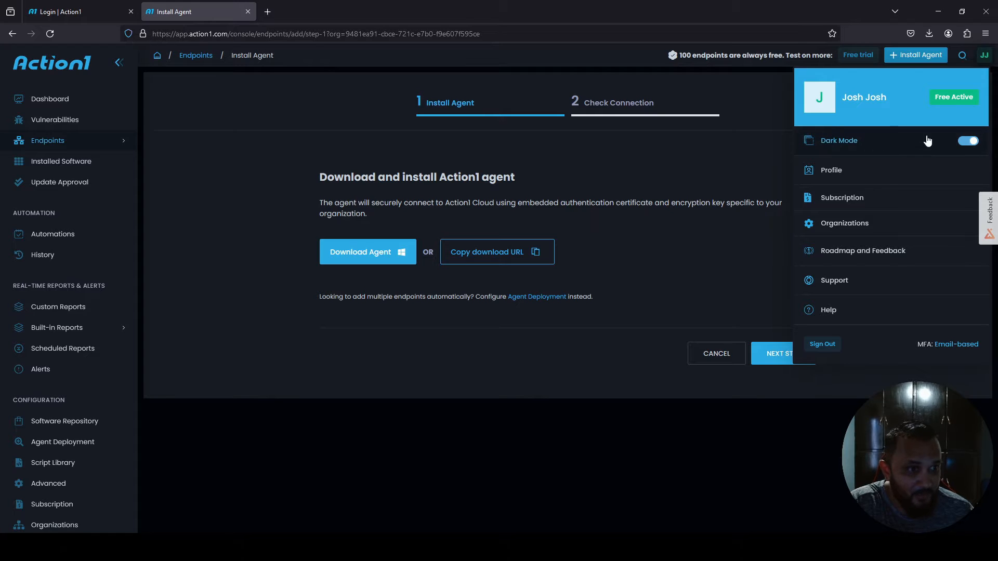
{"action": "left_click", "coordinate": [661, 167]}
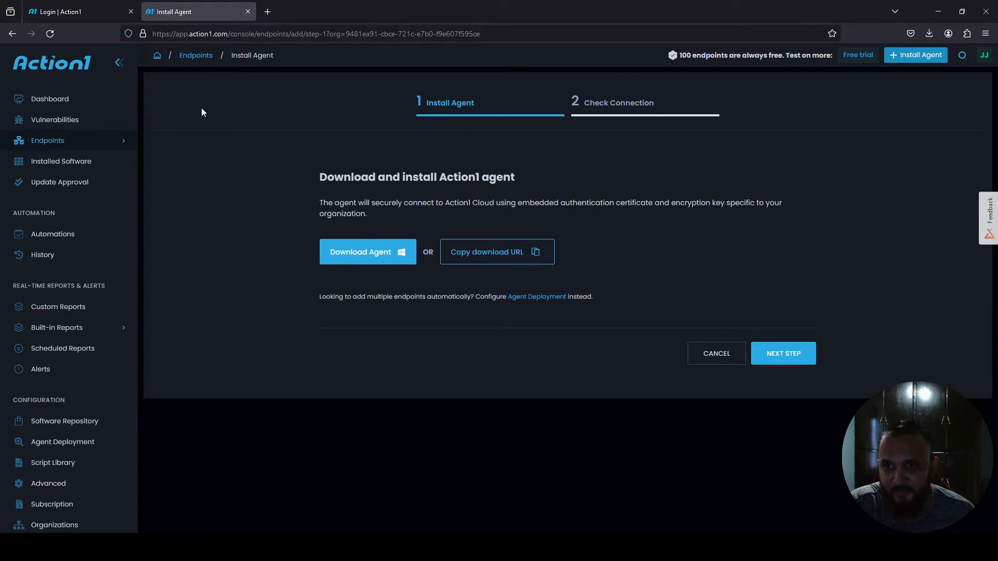
- Check both endpoints in the Endpoints list, then review the Dashboard's 199 vulnerabilities and 51 updates panels
{"action": "left_click", "coordinate": [54, 146]}
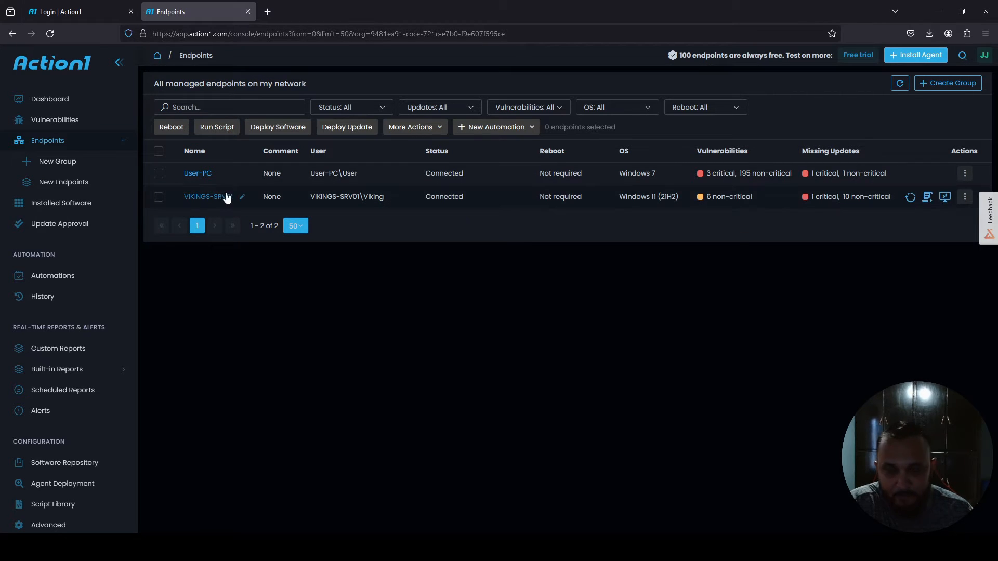
{"action": "left_click", "coordinate": [66, 101]}
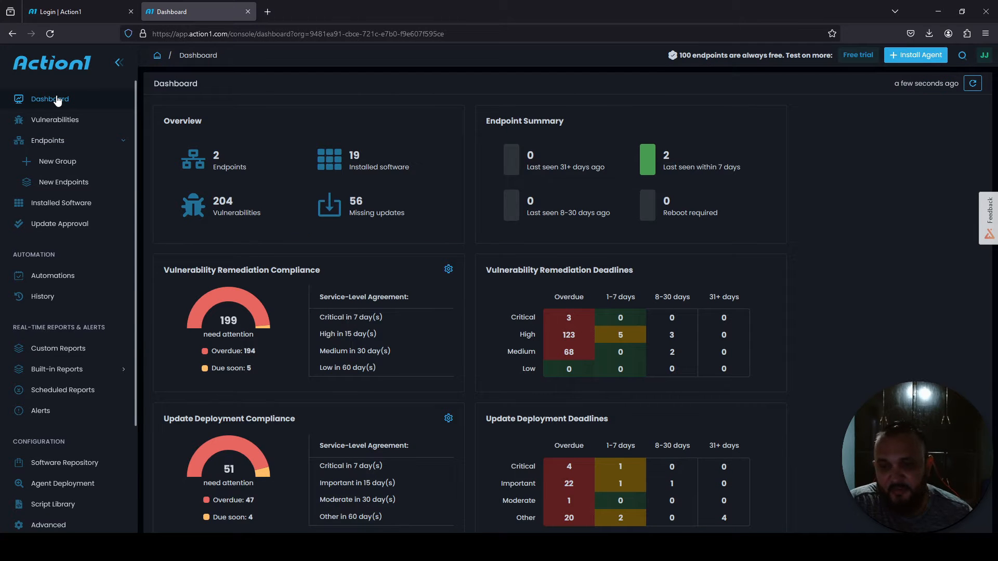
{"action": "scroll", "coordinate": [98, 312], "scroll_direction": "down", "scroll_amount": 3}
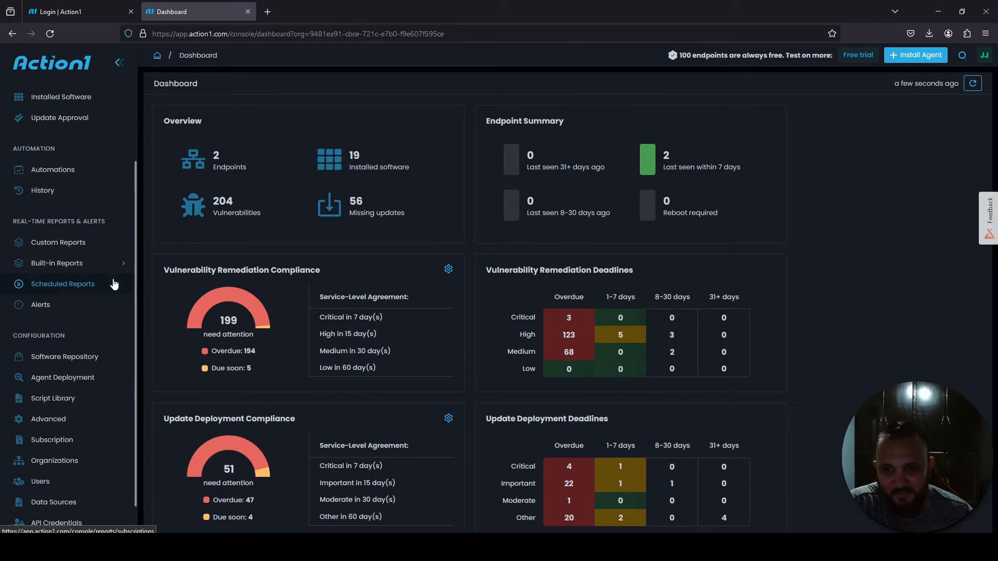
{"action": "scroll", "coordinate": [61, 463], "scroll_direction": "up", "scroll_amount": 3}
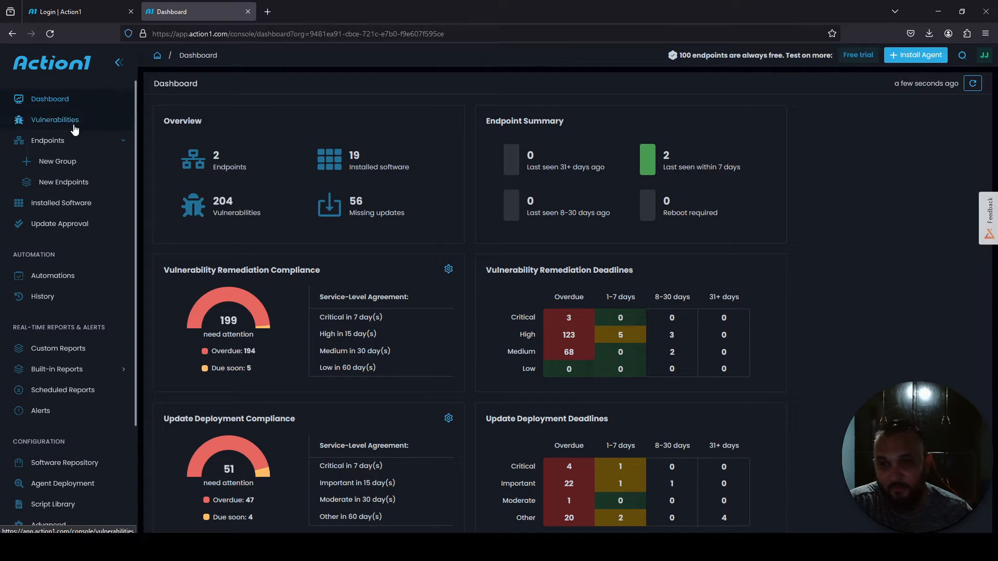
{"action": "scroll", "coordinate": [68, 137], "scroll_direction": "down", "scroll_amount": 3}
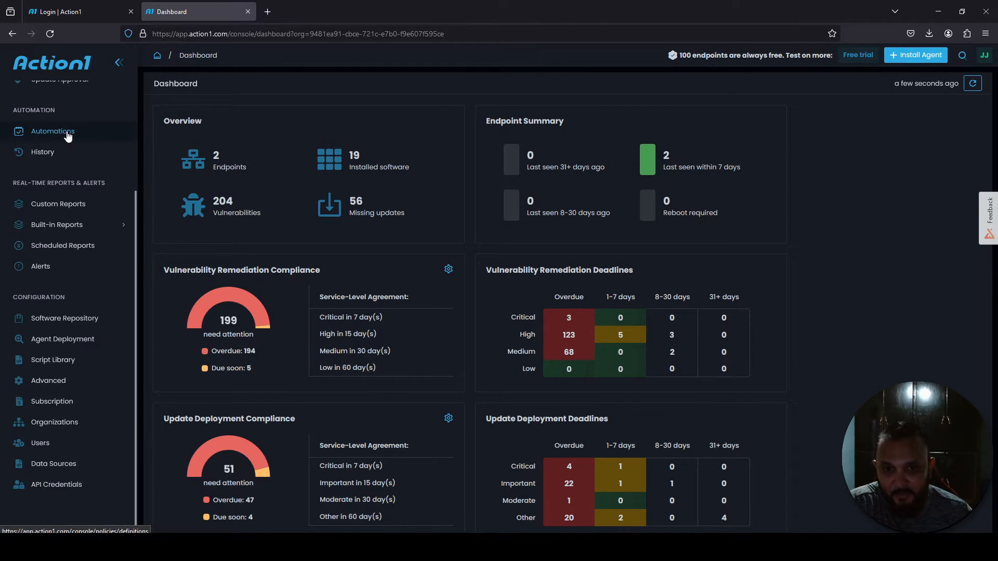
{"action": "scroll", "coordinate": [77, 312], "scroll_direction": "up", "scroll_amount": 3}
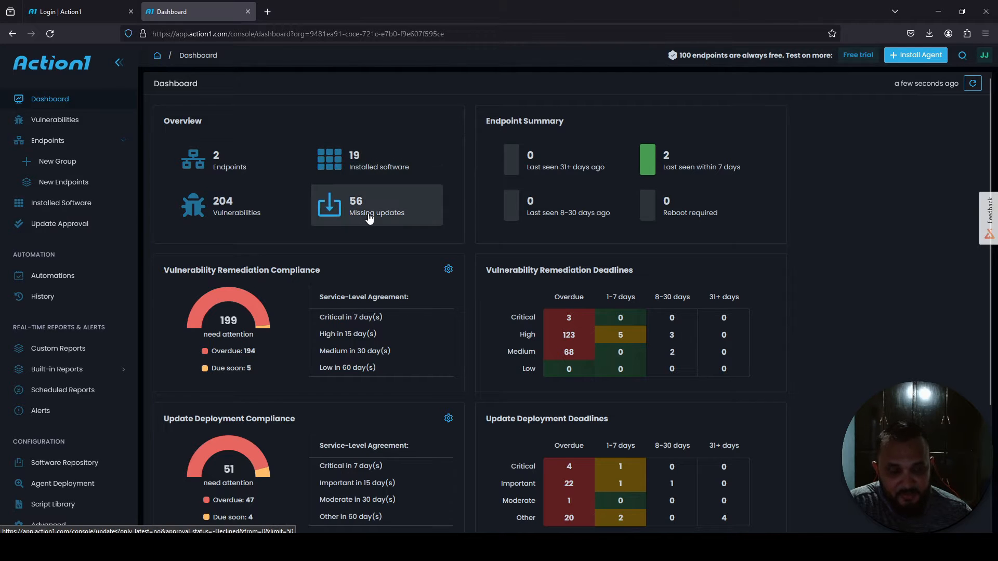
{"action": "scroll", "coordinate": [501, 205], "scroll_direction": "down", "scroll_amount": 2}
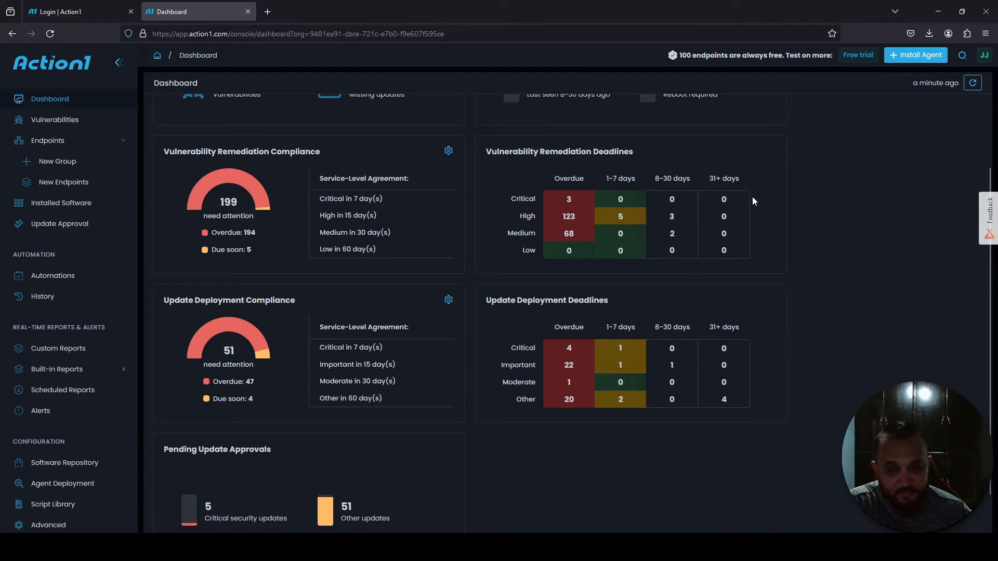
{"action": "scroll", "coordinate": [295, 300], "scroll_direction": "down", "scroll_amount": 1}
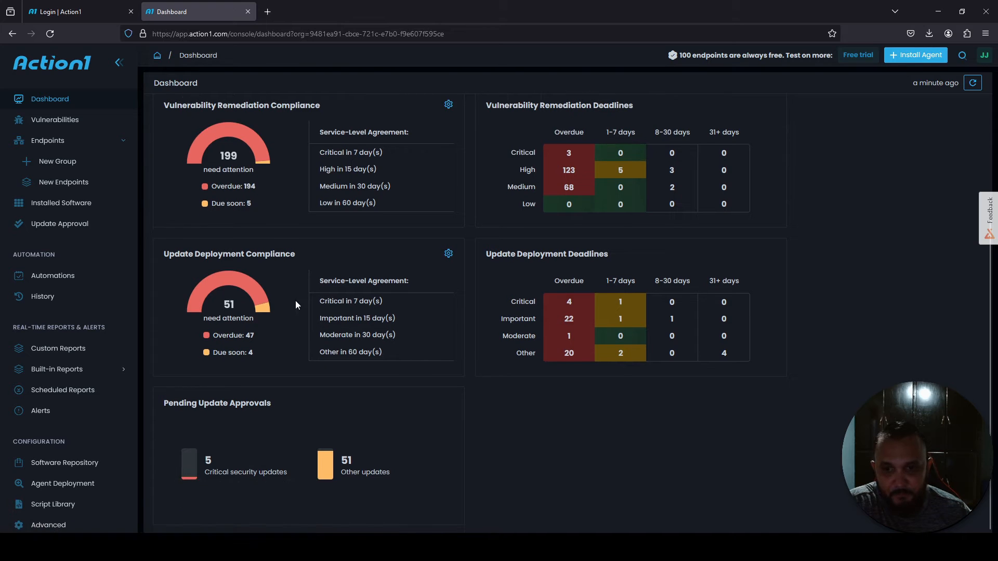
{"action": "scroll", "coordinate": [308, 340], "scroll_direction": "up", "scroll_amount": 3}
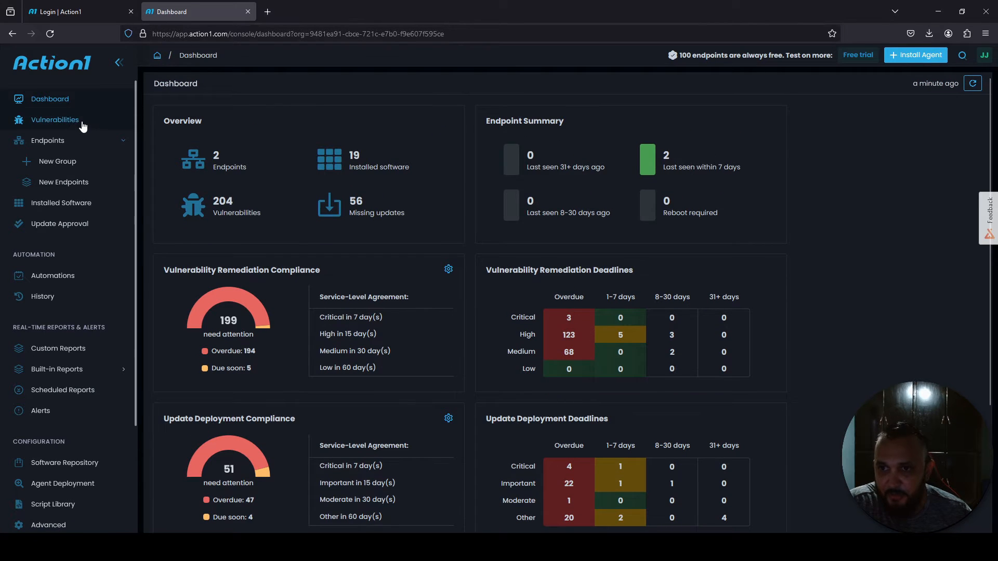
- Open Vulnerabilities and set the CVSS Score filter to All
{"action": "left_click", "coordinate": [66, 123]}
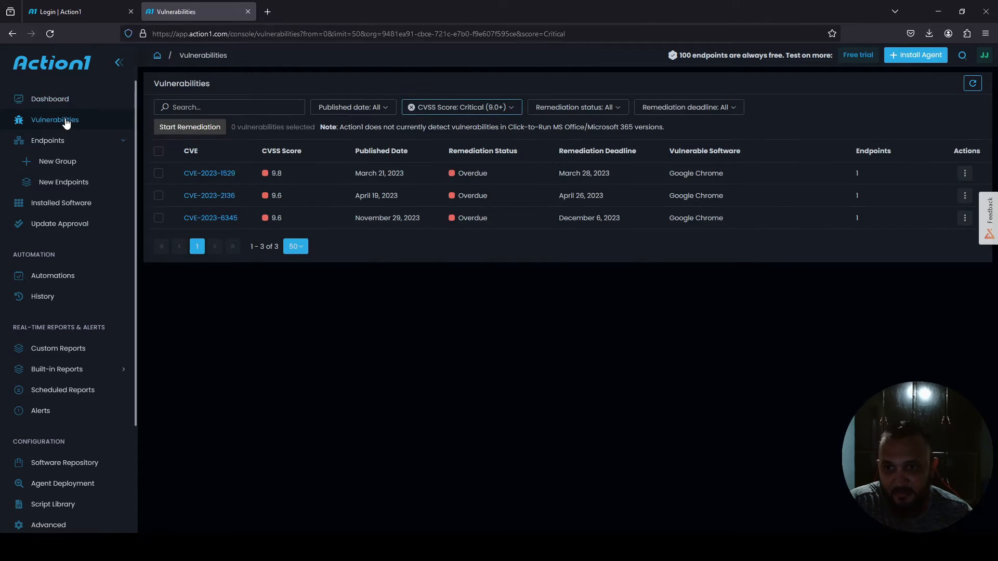
{"action": "left_click", "coordinate": [513, 109]}
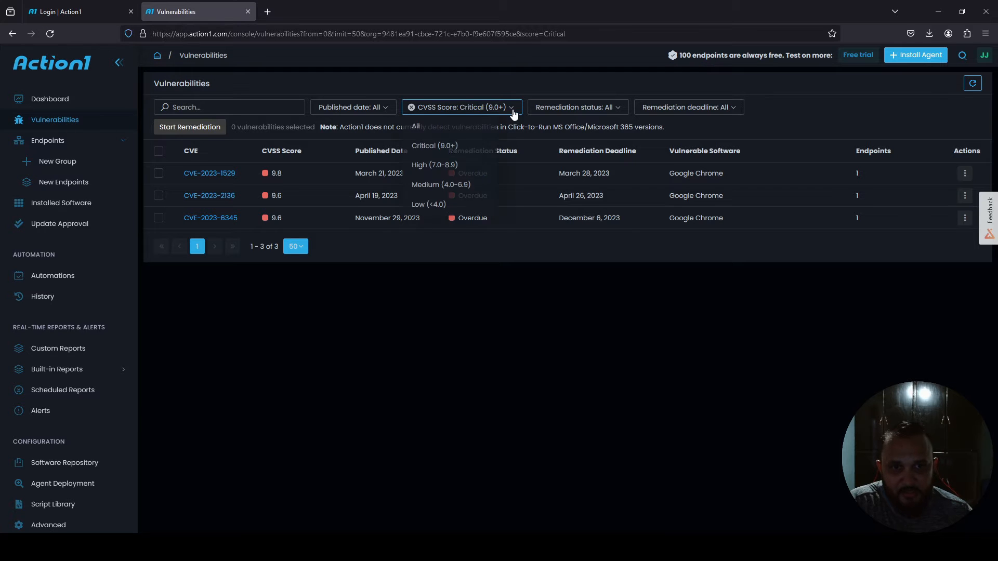
{"action": "left_click", "coordinate": [456, 124]}
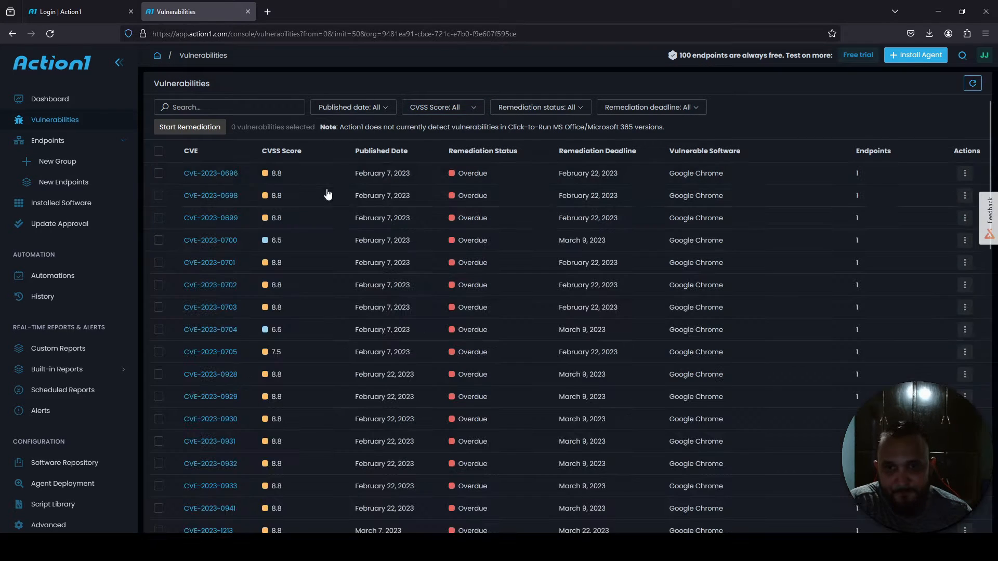
{"action": "scroll", "coordinate": [250, 282], "scroll_direction": "down", "scroll_amount": 2}
{"action": "scroll", "coordinate": [250, 282], "scroll_direction": "down", "scroll_amount": 3}
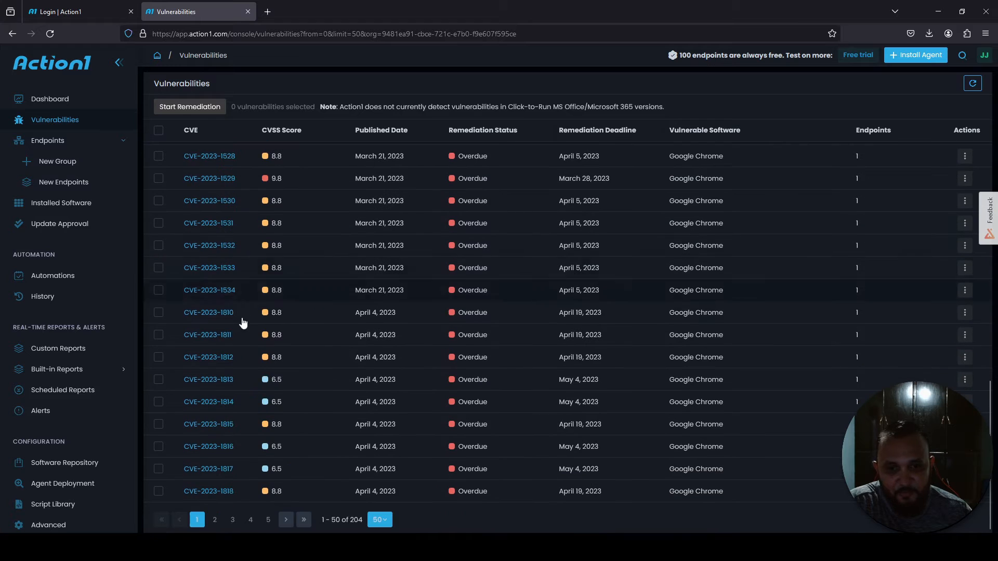
{"action": "scroll", "coordinate": [261, 384], "scroll_direction": "up", "scroll_amount": 5}
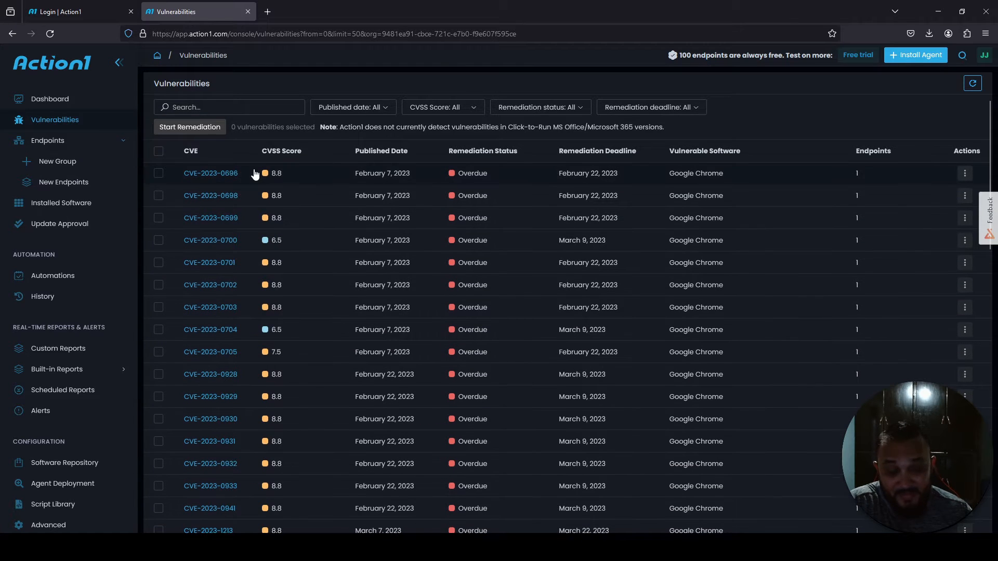
{"action": "scroll", "coordinate": [254, 192], "scroll_direction": "down", "scroll_amount": 5}
{"action": "scroll", "coordinate": [244, 313], "scroll_direction": "up", "scroll_amount": 5}
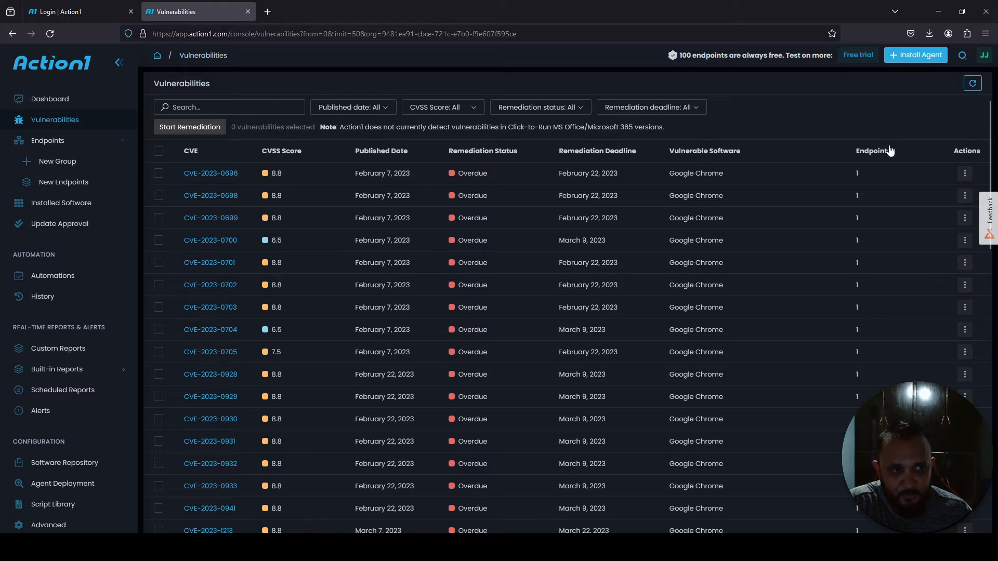
- Sort the vulnerabilities by CVSS score, highest first
{"action": "left_click", "coordinate": [192, 151]}
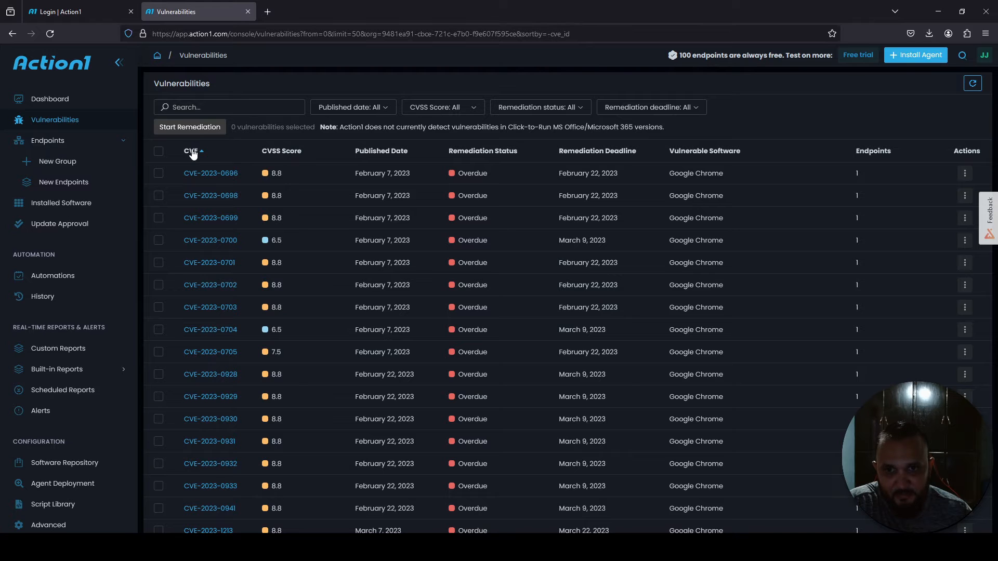
{"action": "left_click", "coordinate": [279, 151]}
{"action": "left_click", "coordinate": [279, 152]}
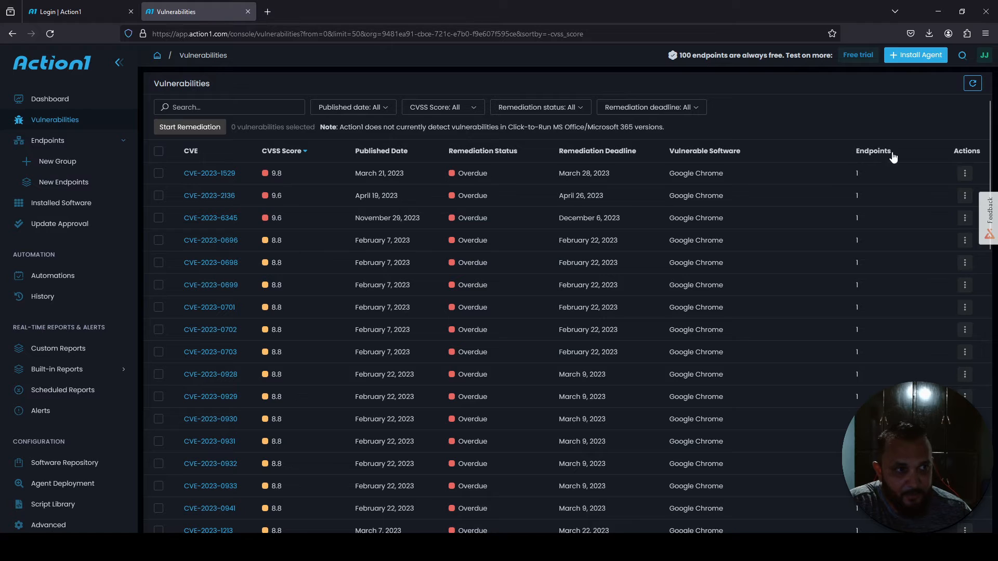
{"action": "left_click", "coordinate": [472, 110]}
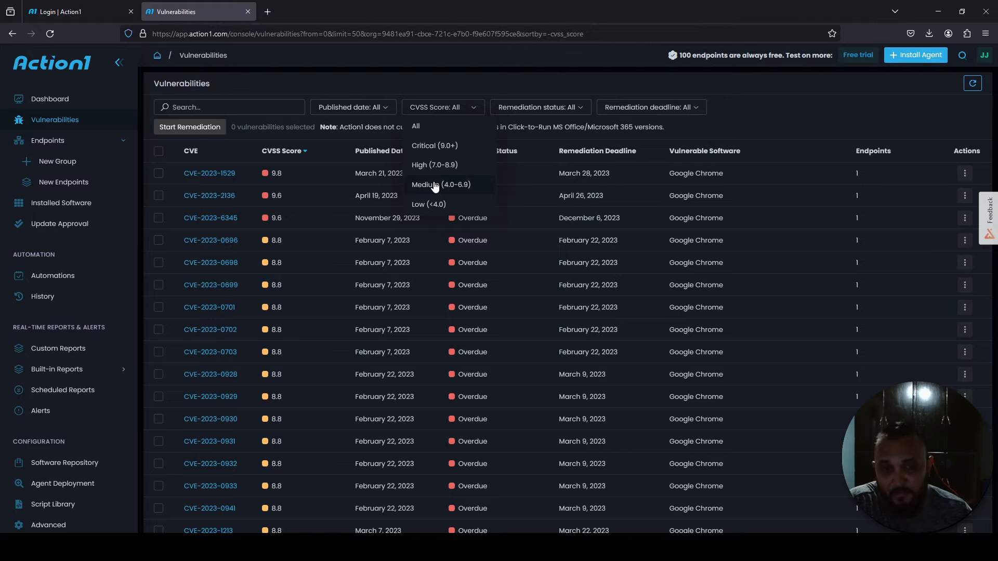
- Filter to Critical (9.0+), select all three Chrome CVEs, and start remediation
{"action": "left_click", "coordinate": [434, 147]}
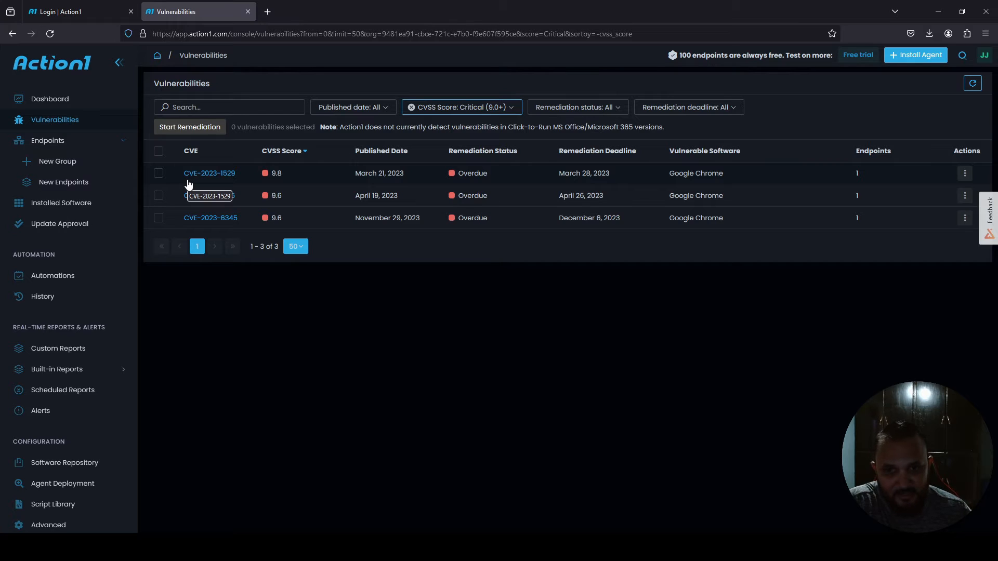
{"action": "left_click", "coordinate": [159, 176]}
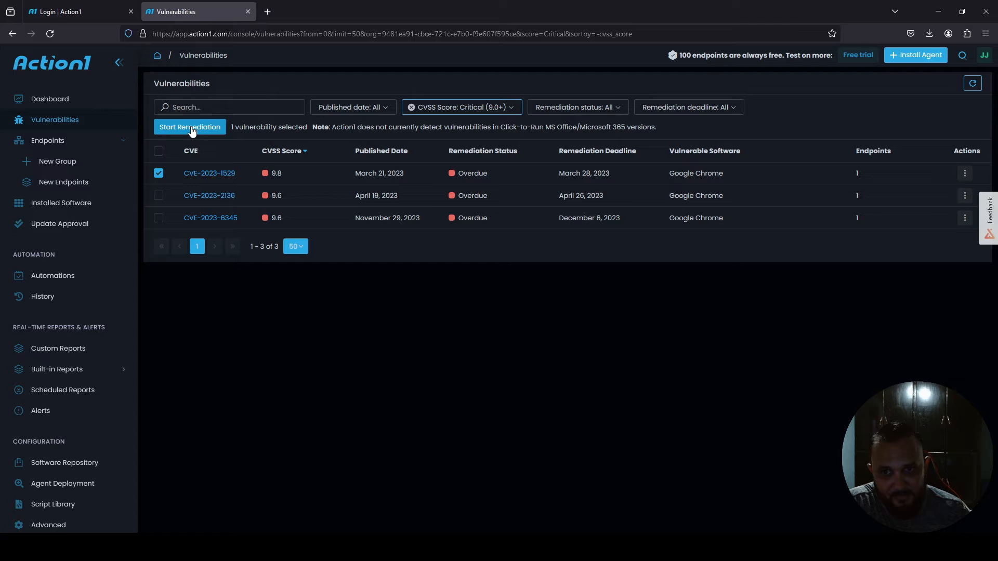
{"action": "left_click", "coordinate": [159, 173]}
{"action": "left_click", "coordinate": [160, 151]}
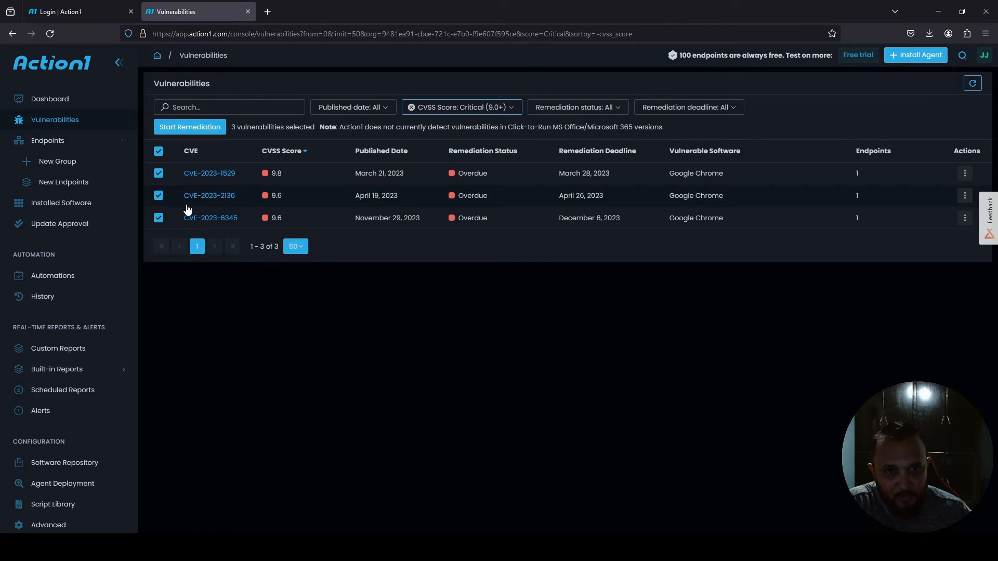
{"action": "left_click", "coordinate": [220, 128]}
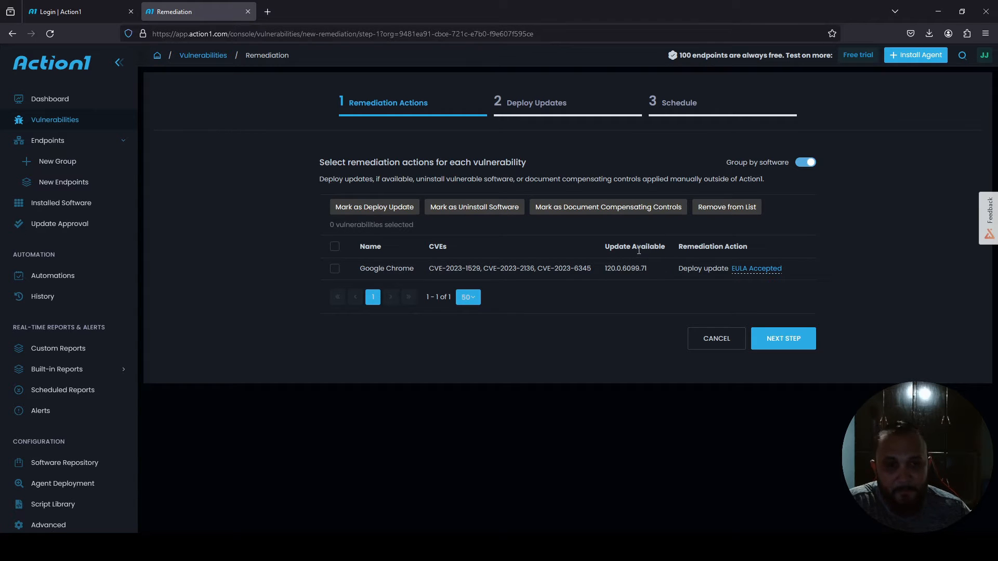
- Select the Google Chrome remediation entry, then view and close its Chrome 120.0.6099.71 EULA
{"action": "left_click", "coordinate": [335, 270]}
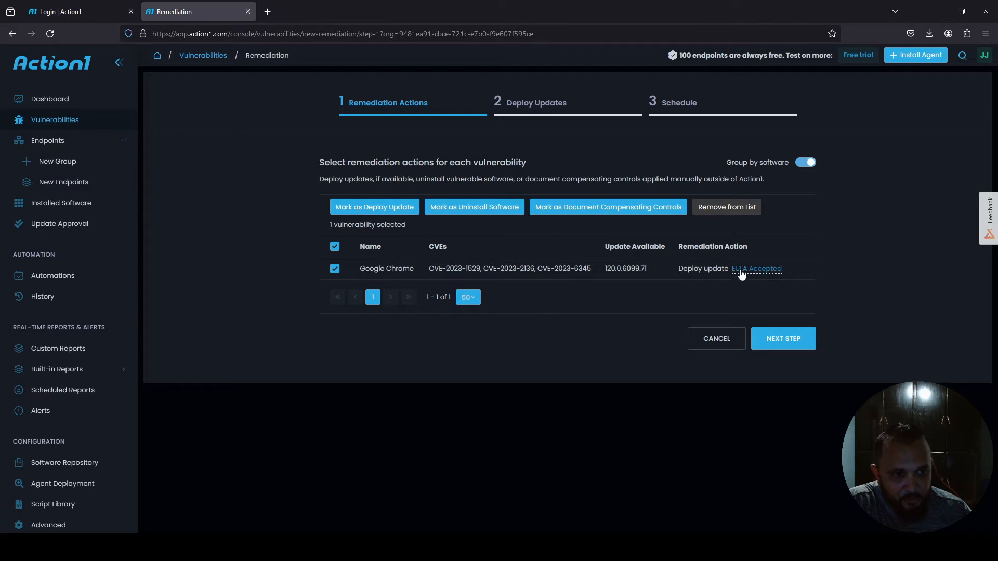
{"action": "left_click", "coordinate": [767, 271]}
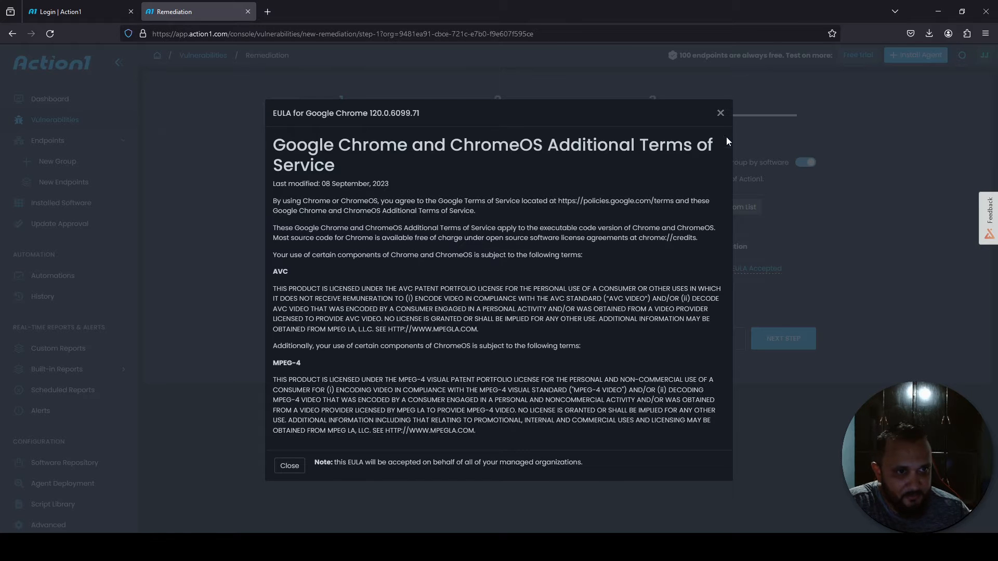
{"action": "left_click", "coordinate": [724, 114]}
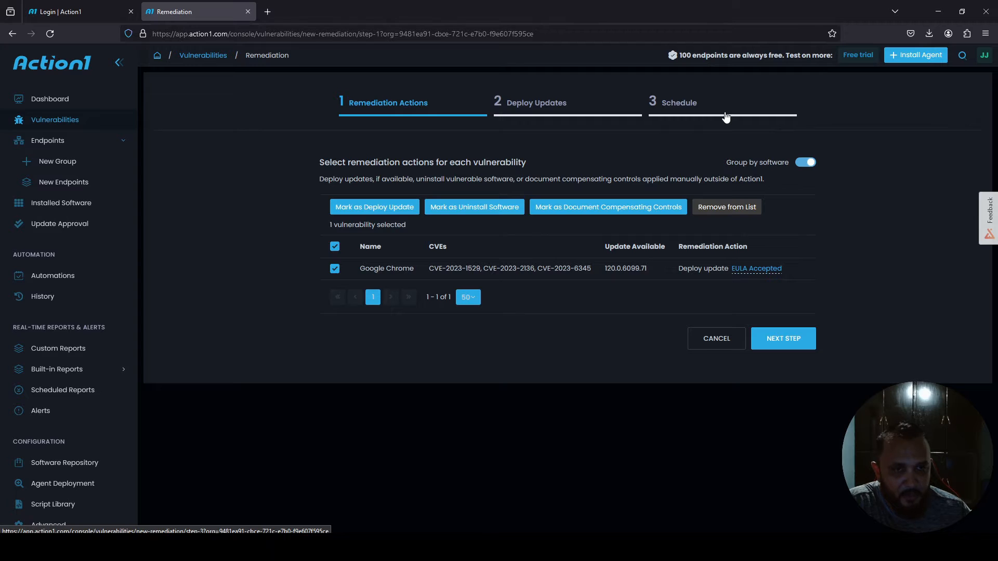
- Add User-PC as the only individual target endpoint and advance to the Schedule step
{"action": "left_click", "coordinate": [776, 337]}
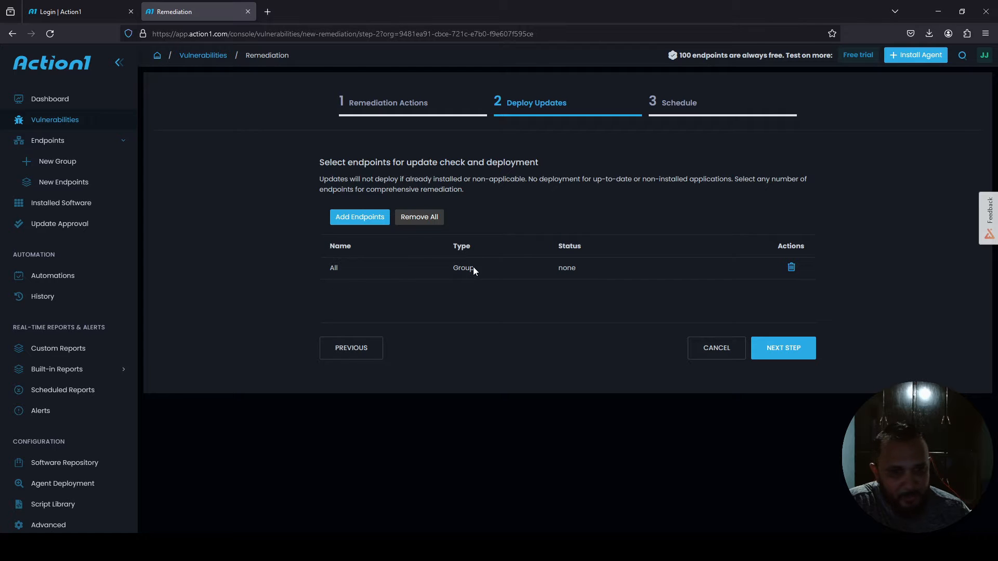
{"action": "left_click", "coordinate": [353, 218]}
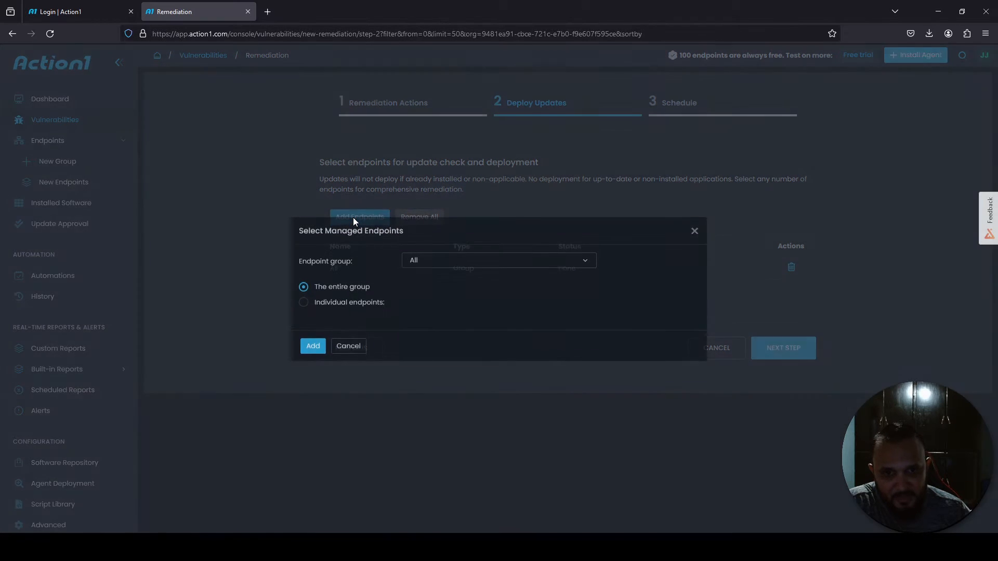
{"action": "left_click", "coordinate": [573, 261]}
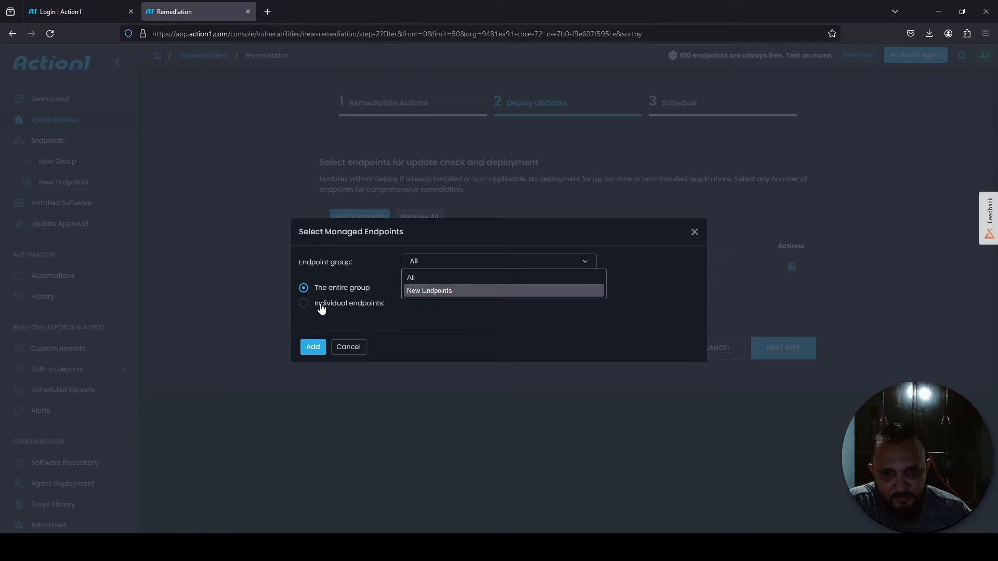
{"action": "left_click", "coordinate": [365, 319]}
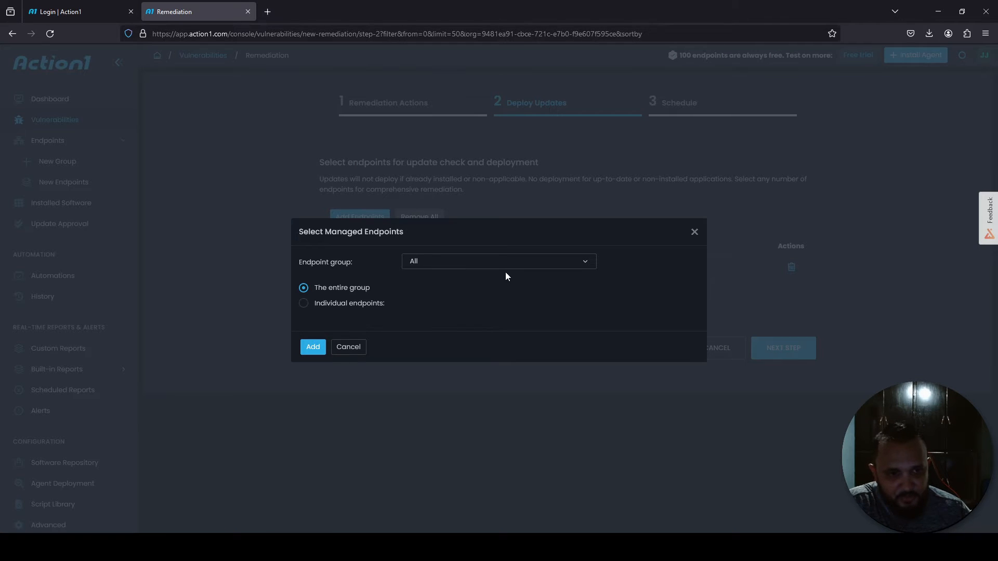
{"action": "left_click", "coordinate": [309, 303]}
{"action": "left_click", "coordinate": [314, 314]}
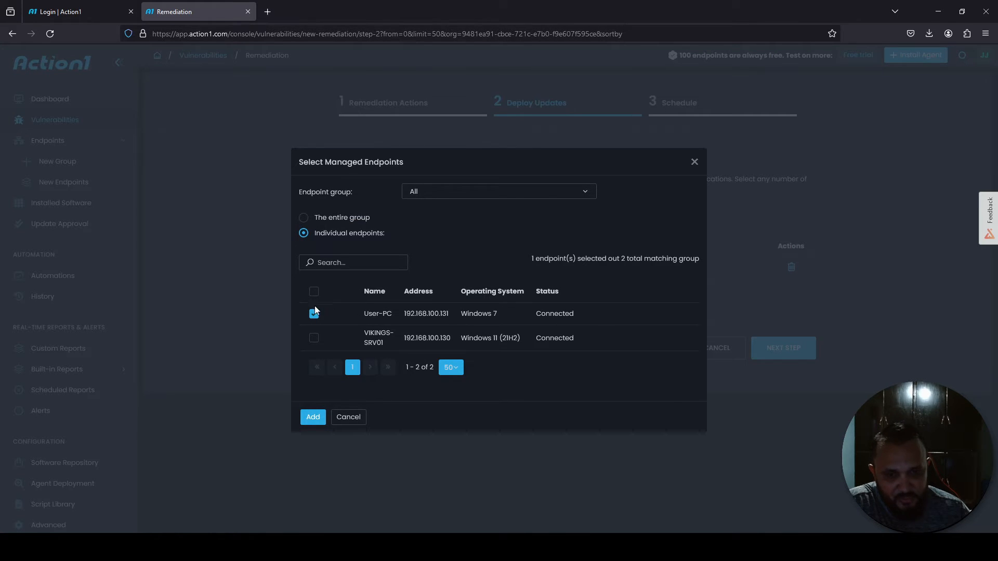
{"action": "left_click", "coordinate": [315, 418]}
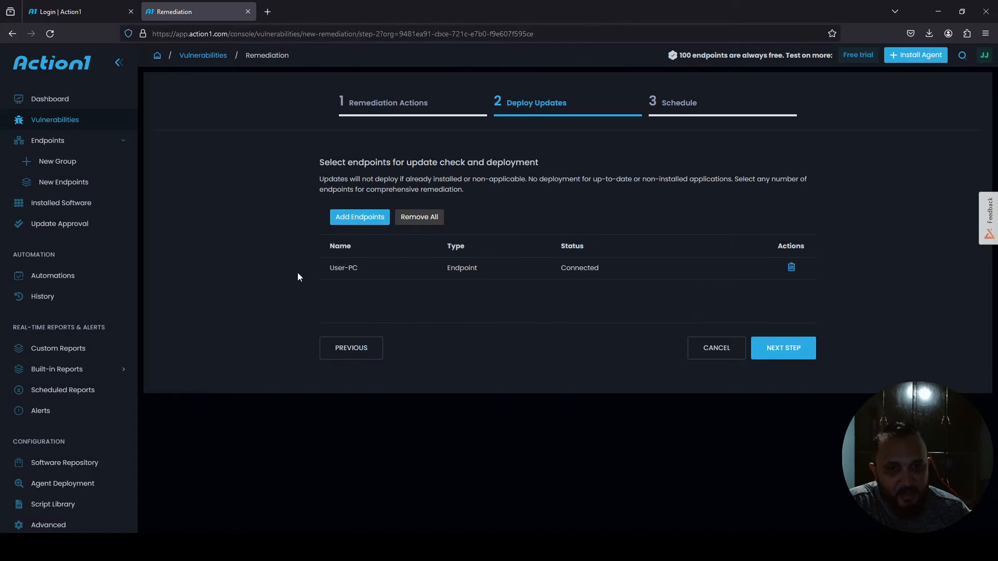
{"action": "left_click", "coordinate": [772, 352]}
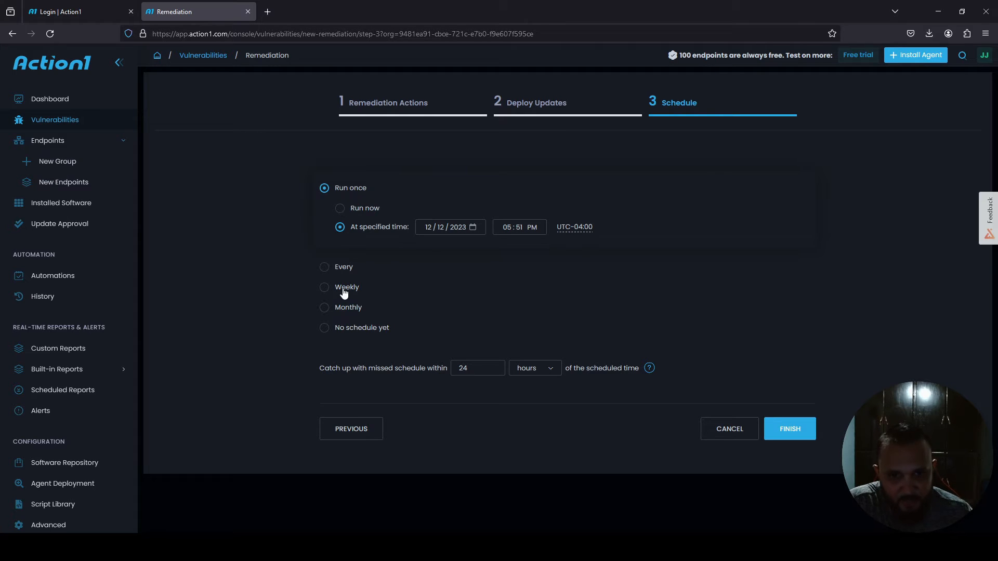
- Compare Weekly and Monthly schedules, keep Run once immediately, and finish the Chrome remediation
{"action": "left_click", "coordinate": [326, 288]}
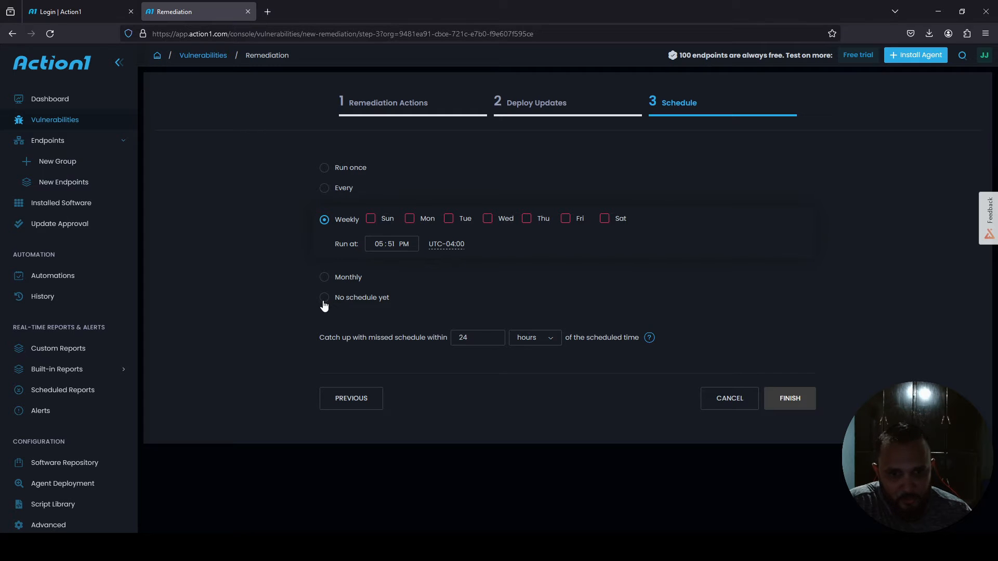
{"action": "left_click", "coordinate": [323, 279]}
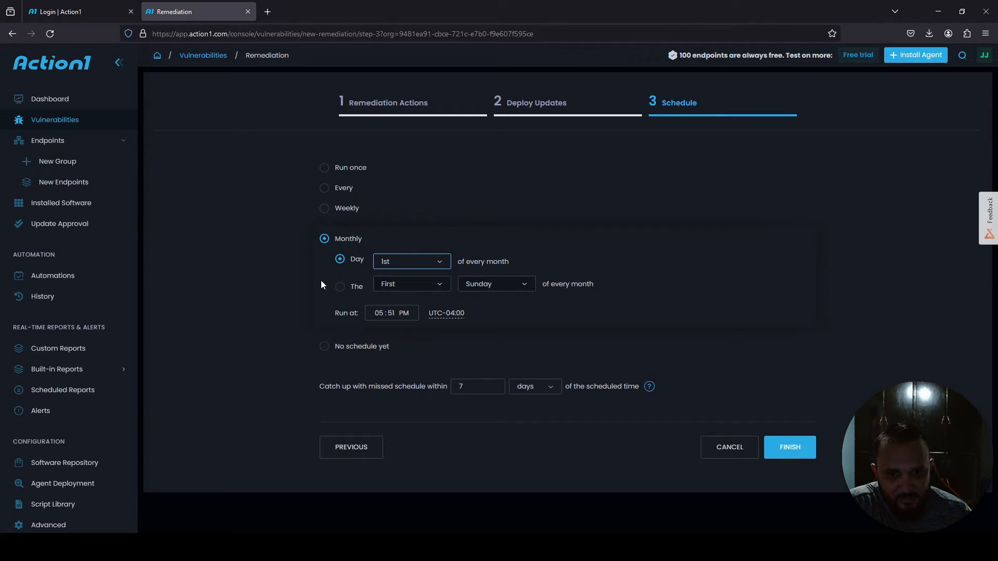
{"action": "left_click", "coordinate": [324, 167]}
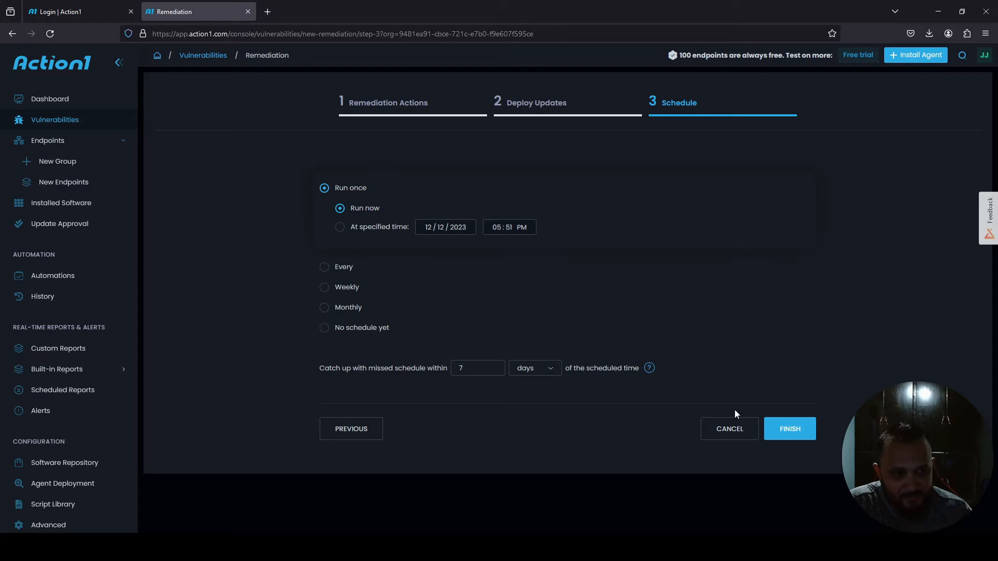
{"action": "left_click", "coordinate": [790, 429]}
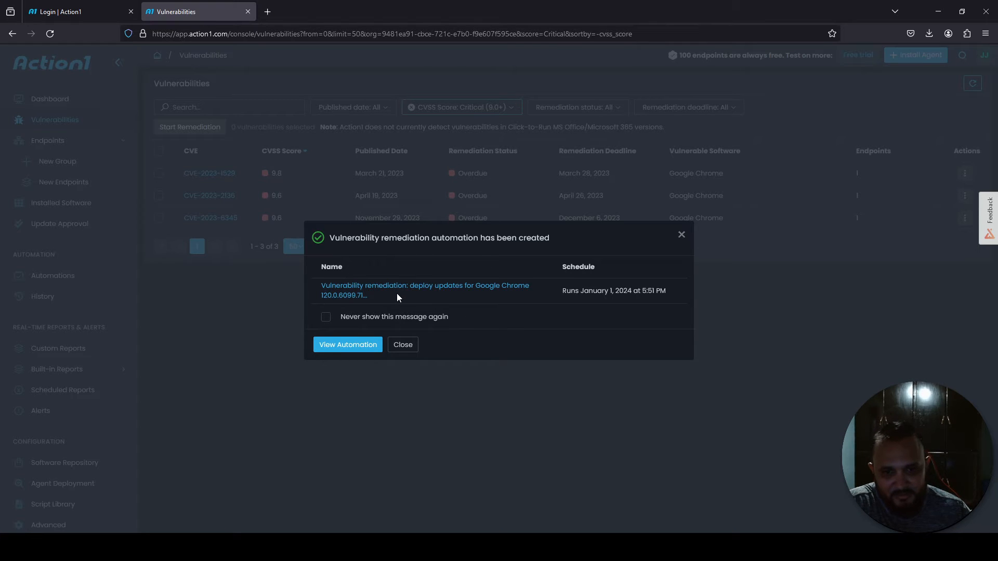
- Dismiss the confirmation and inspect the Chrome run's History details, expanding User-PC's errors
{"action": "left_click", "coordinate": [402, 345]}
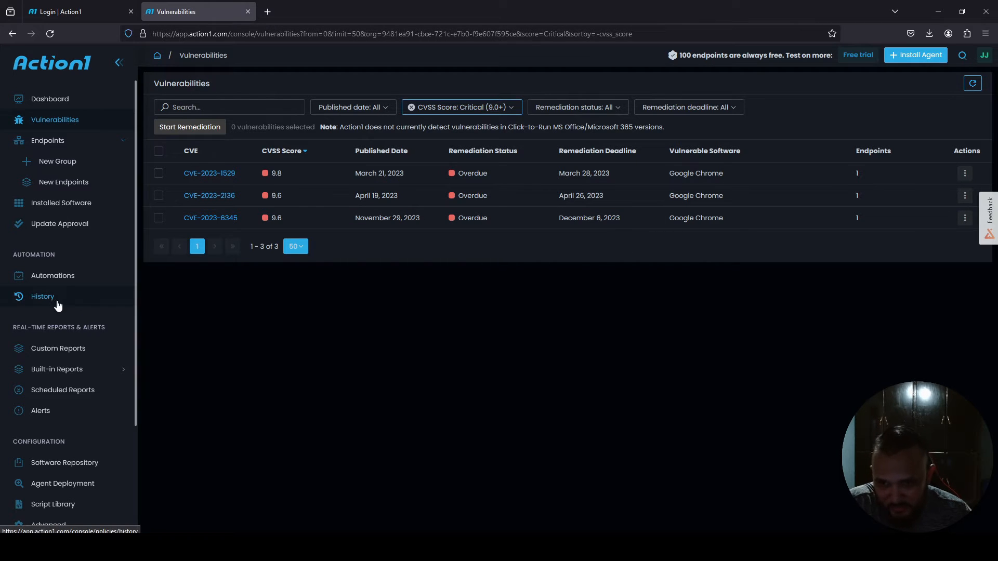
{"action": "left_click", "coordinate": [52, 301]}
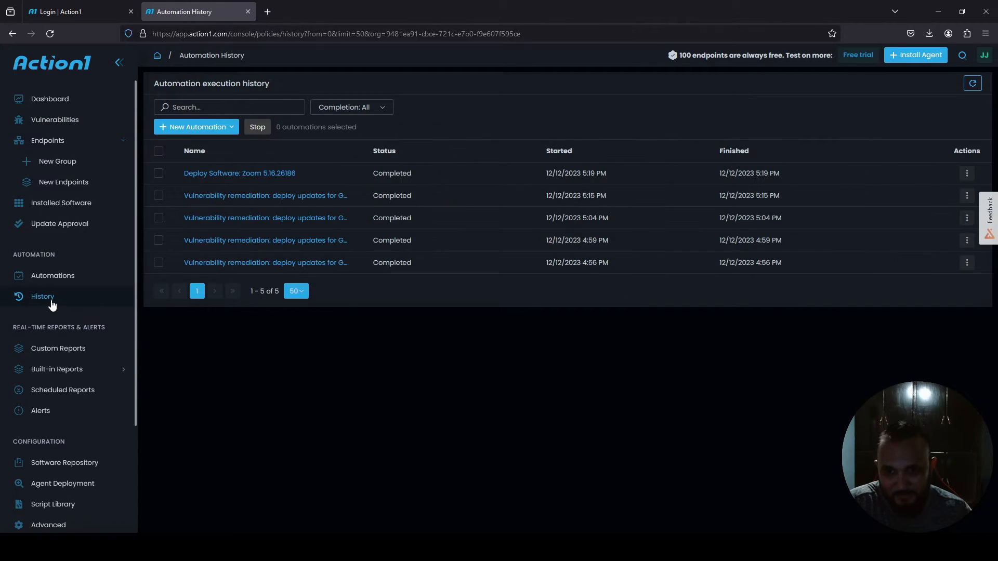
{"action": "left_click", "coordinate": [270, 203]}
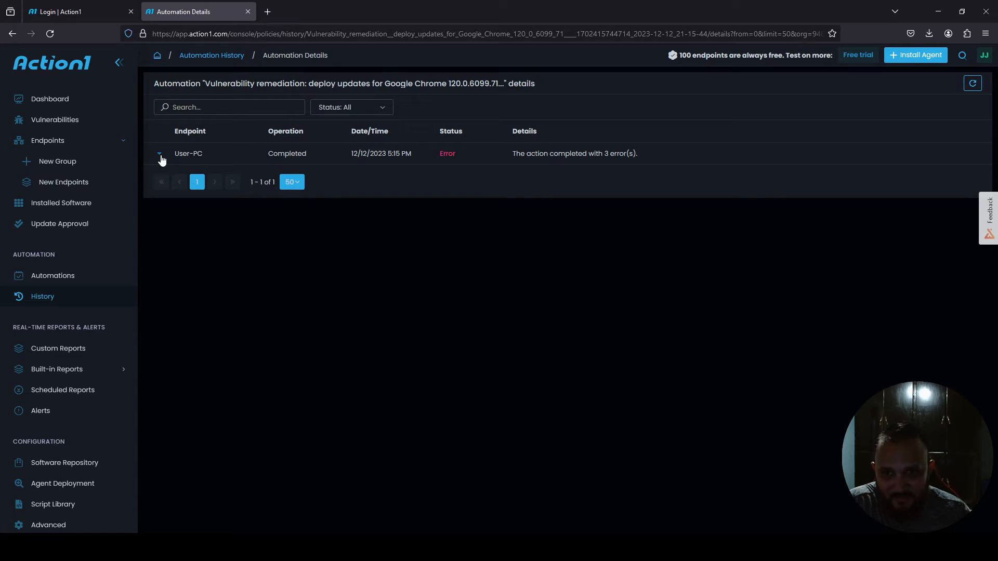
{"action": "left_click", "coordinate": [160, 153]}
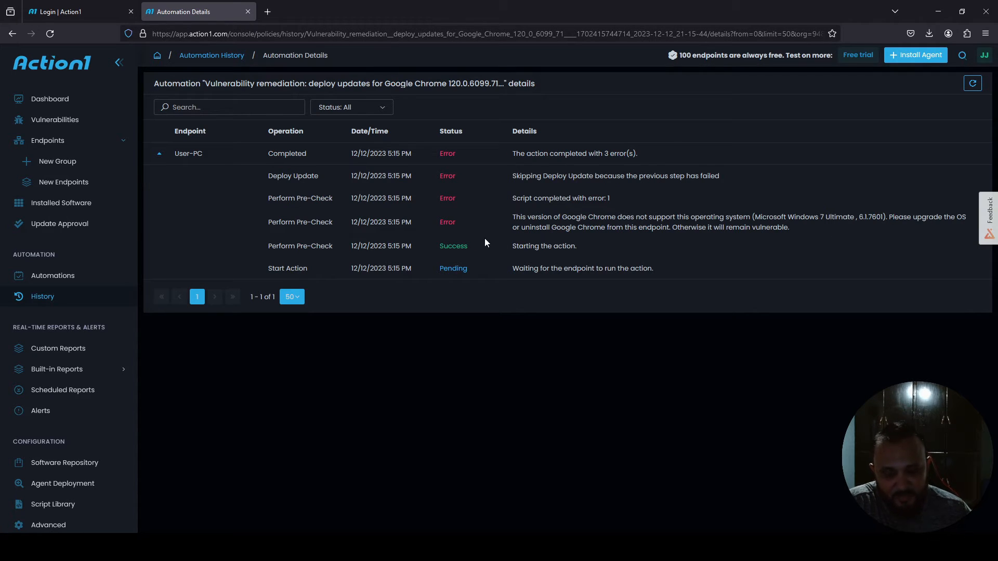
{"action": "left_click", "coordinate": [62, 144]}
- Clear the CVSS Score filter on Vulnerabilities, then show User-PC's action menu on Endpoints
{"action": "left_click", "coordinate": [58, 126]}
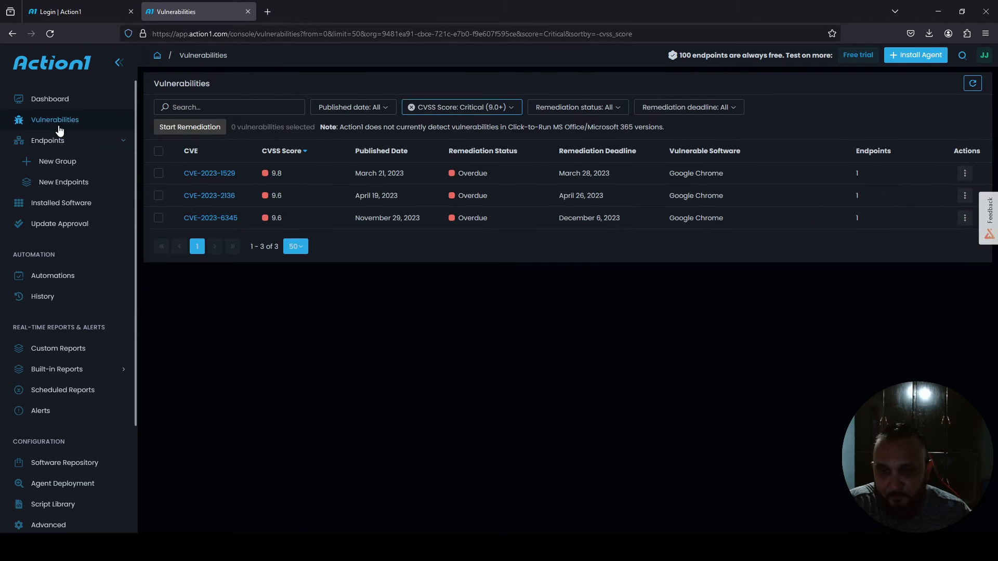
{"action": "left_click", "coordinate": [411, 107]}
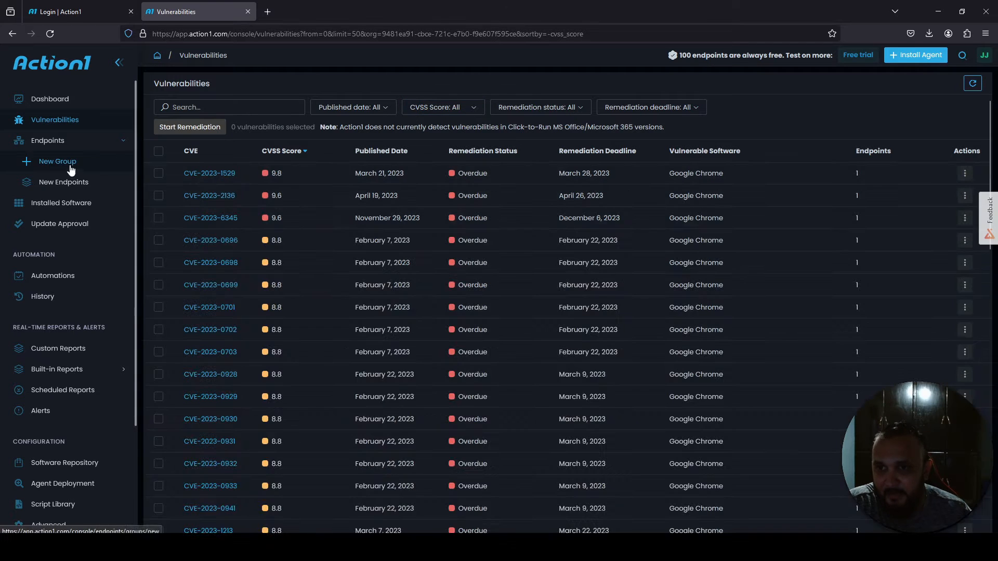
{"action": "left_click", "coordinate": [61, 147]}
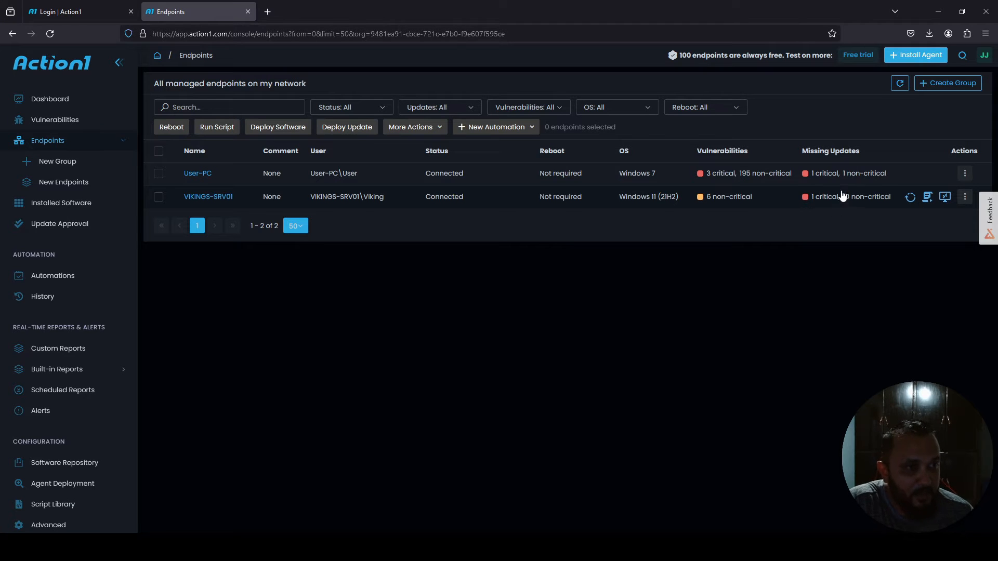
{"action": "left_click", "coordinate": [965, 173]}
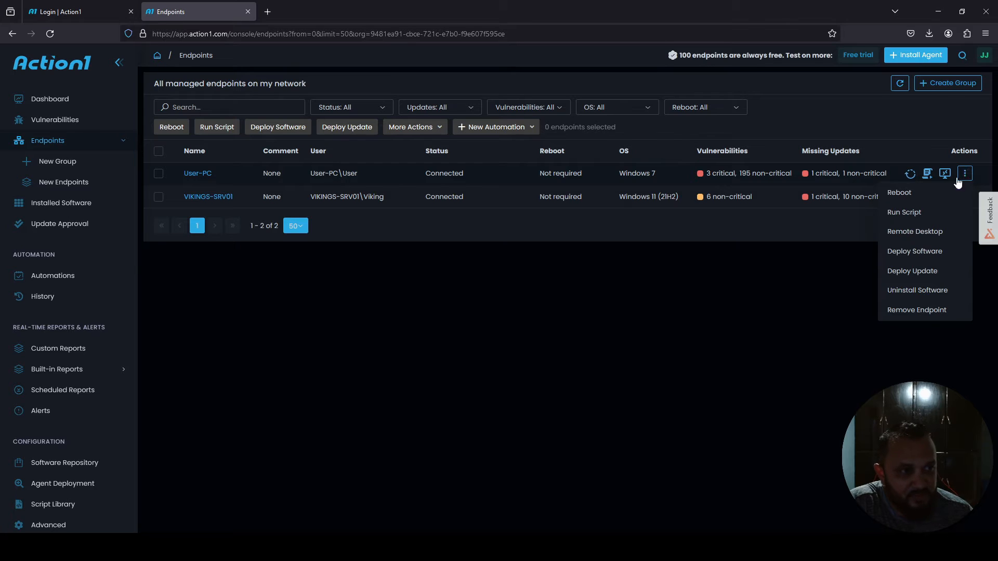
- Remote into User-PC, unlock Windows 7 with the account password, then close the session
{"action": "left_click", "coordinate": [915, 232]}
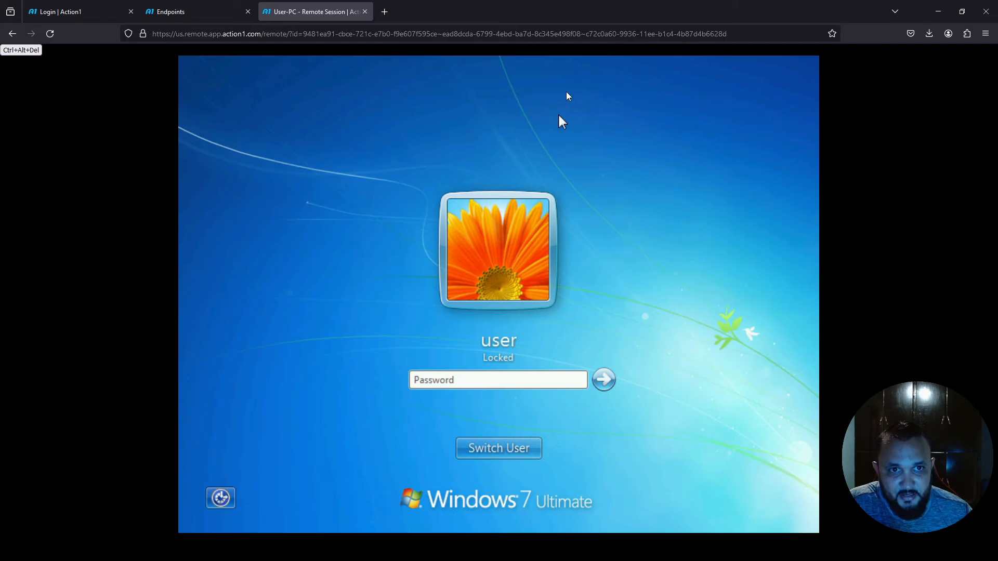
{"action": "left_click", "coordinate": [486, 384]}
{"action": "type", "text": "•••••"}
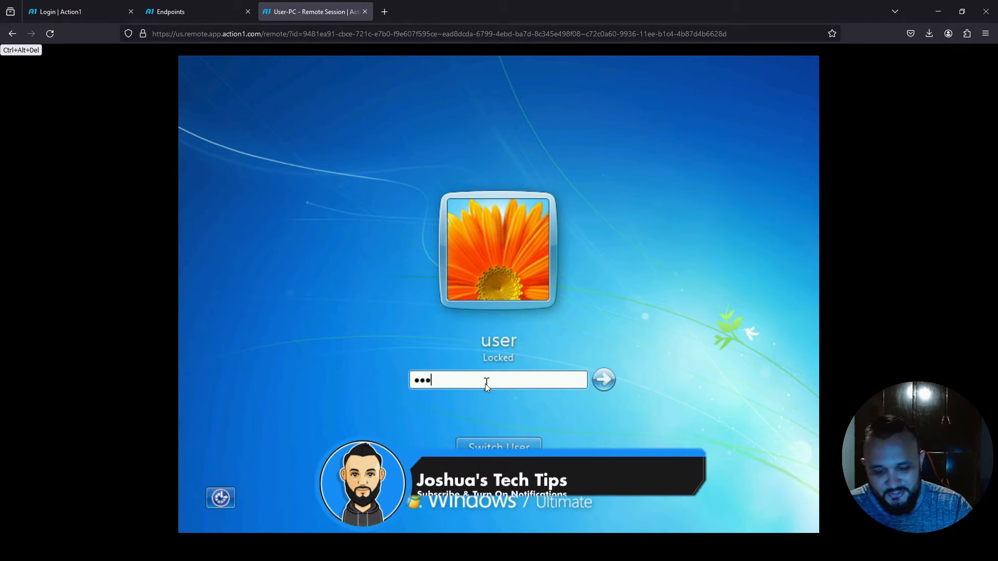
{"action": "key", "text": "Return"}
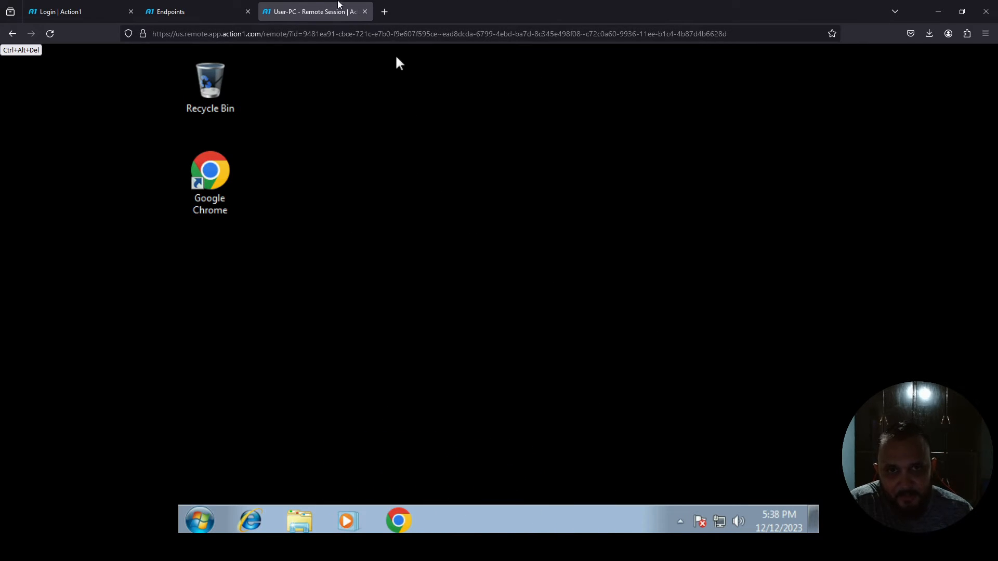
{"action": "left_click", "coordinate": [365, 11]}
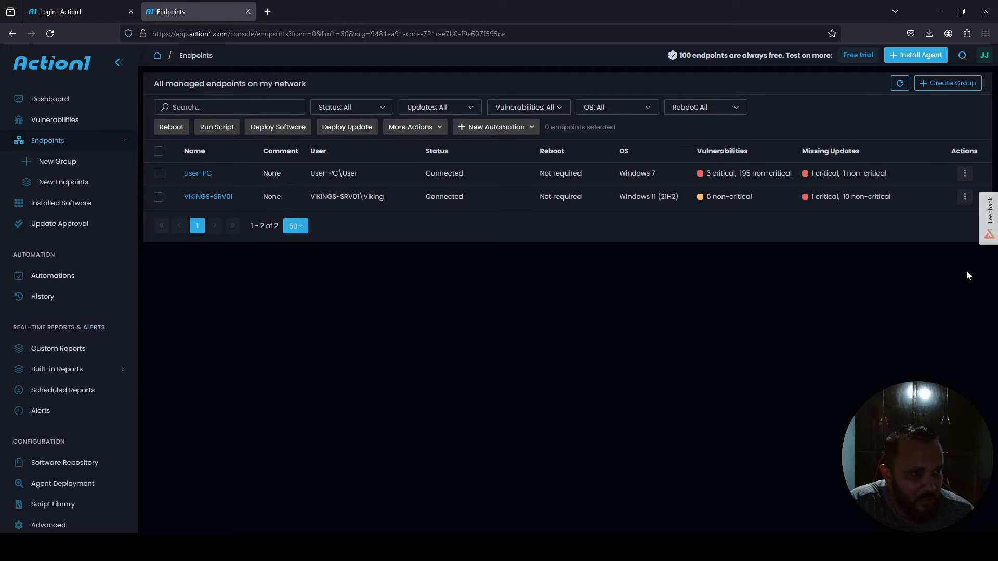
- Select User-PC and start the Uninstall Software wizard from its action menu
{"action": "left_click", "coordinate": [965, 174]}
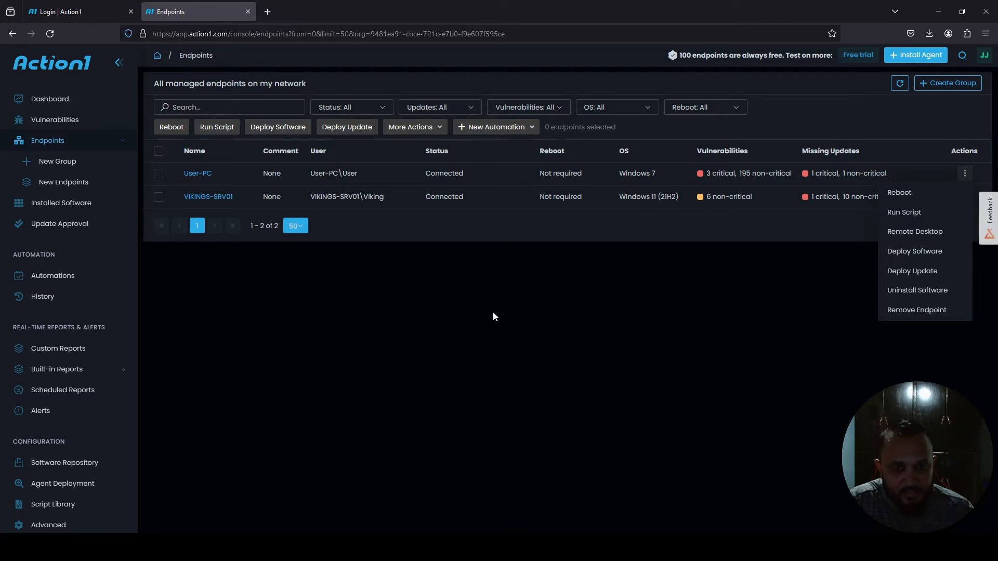
{"action": "left_click", "coordinate": [158, 174]}
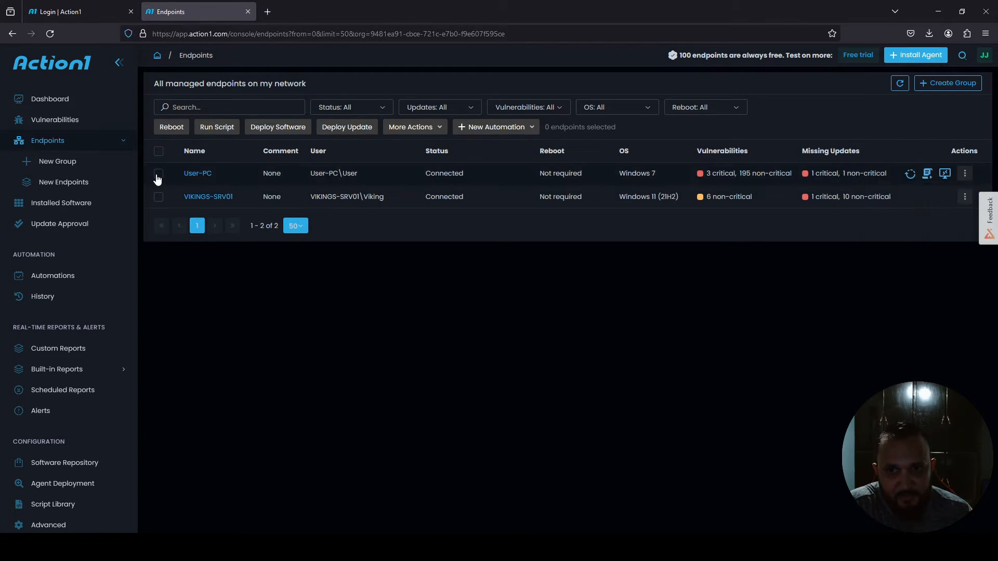
{"action": "left_click", "coordinate": [964, 173]}
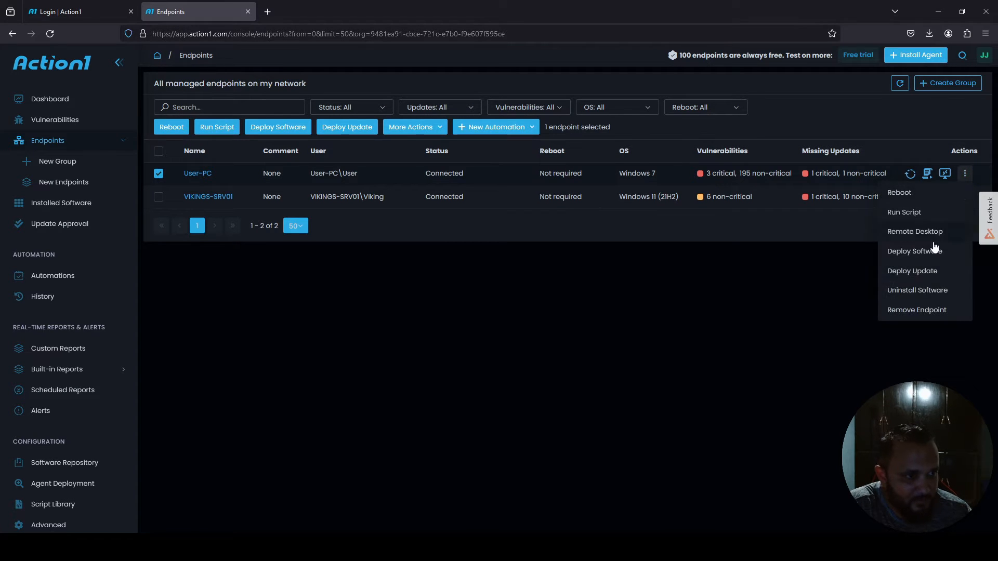
{"action": "left_click", "coordinate": [929, 292]}
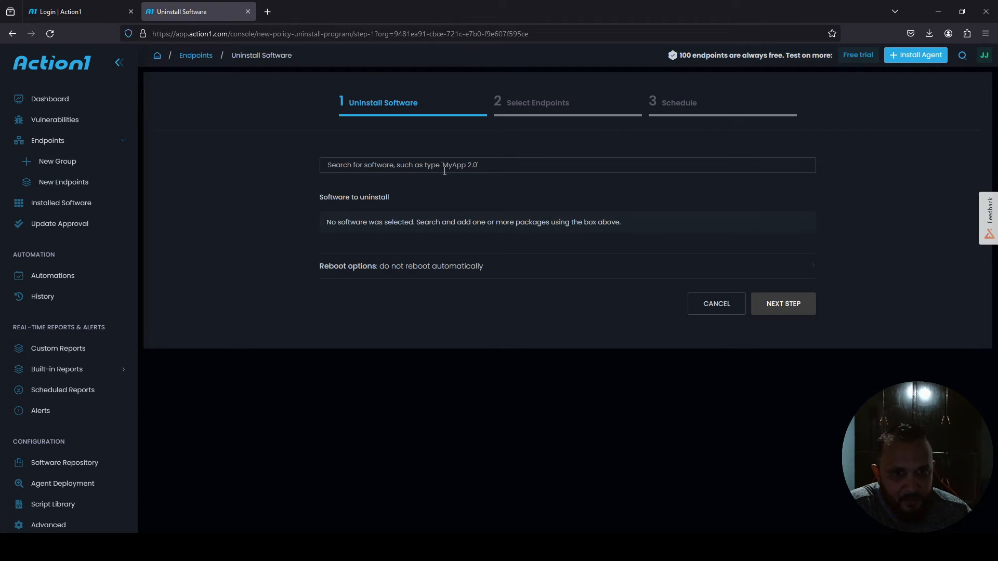
- Pick 'google chrome', all versions, for removal and advance to the Run once schedule
{"action": "left_click", "coordinate": [465, 167]}
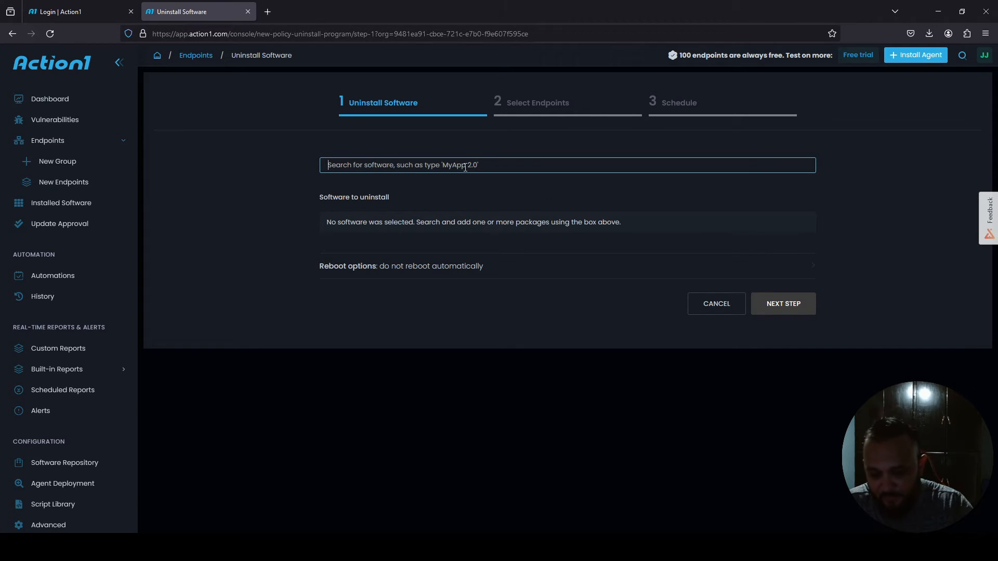
{"action": "type", "text": "google"}
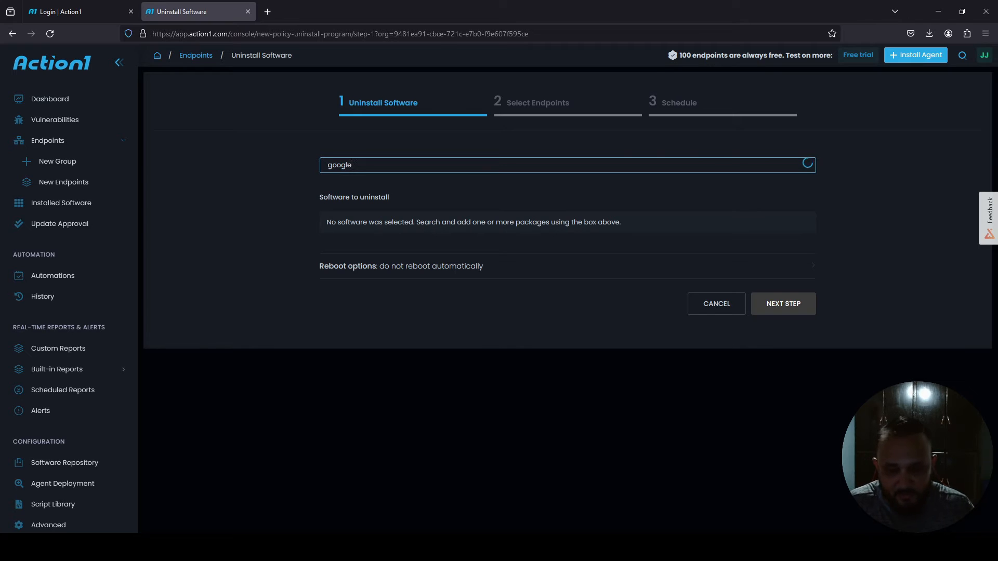
{"action": "type", "text": " ch"}
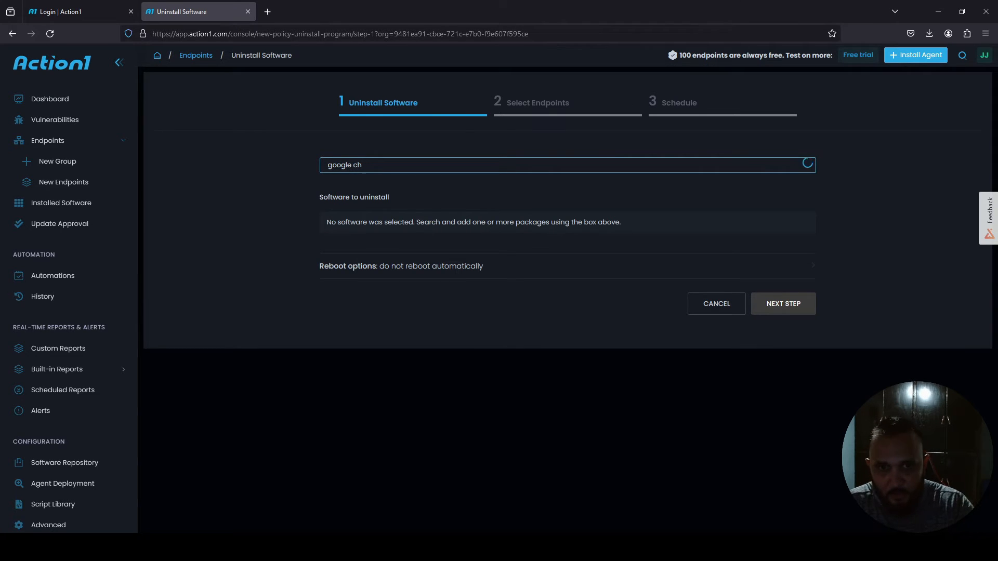
{"action": "type", "text": "rome"}
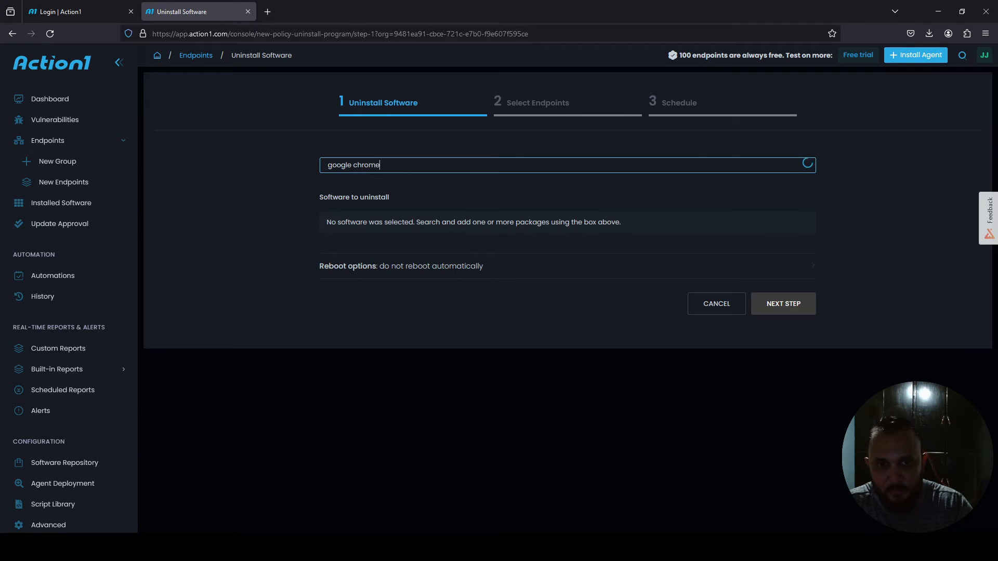
{"action": "left_click", "coordinate": [489, 183]}
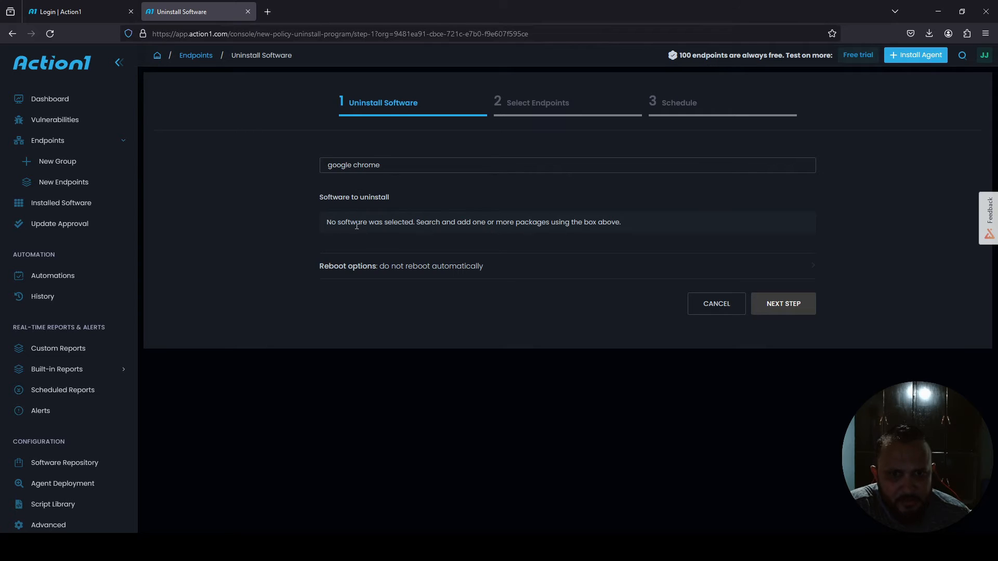
{"action": "left_click_drag", "start_coordinate": [404, 167], "coordinate": [345, 174]}
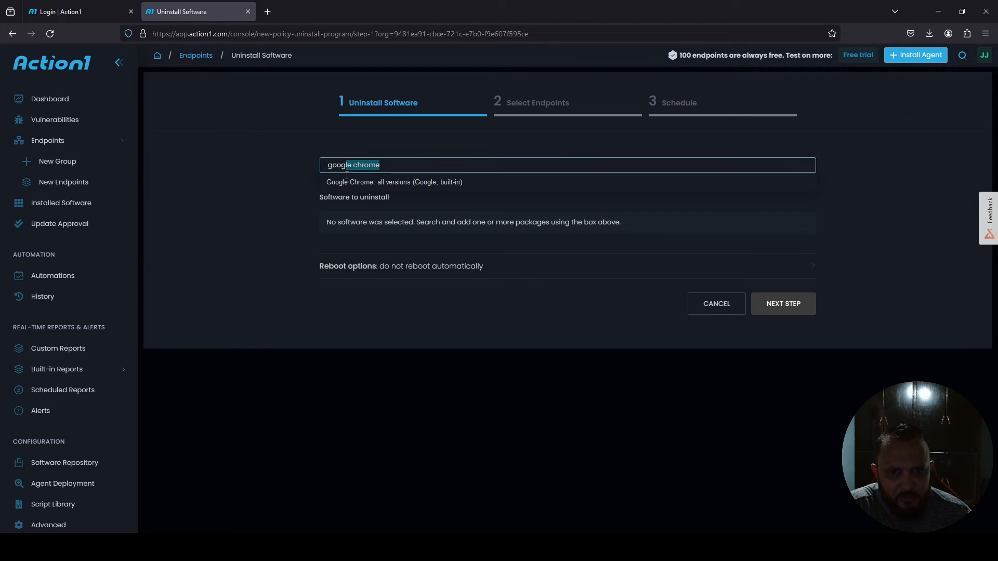
{"action": "left_click", "coordinate": [349, 186]}
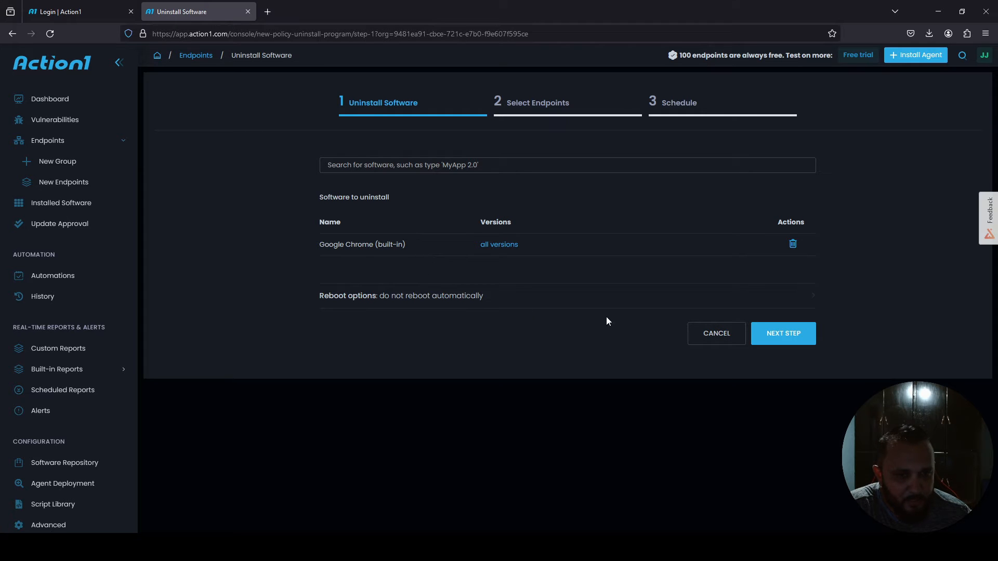
{"action": "left_click", "coordinate": [779, 333]}
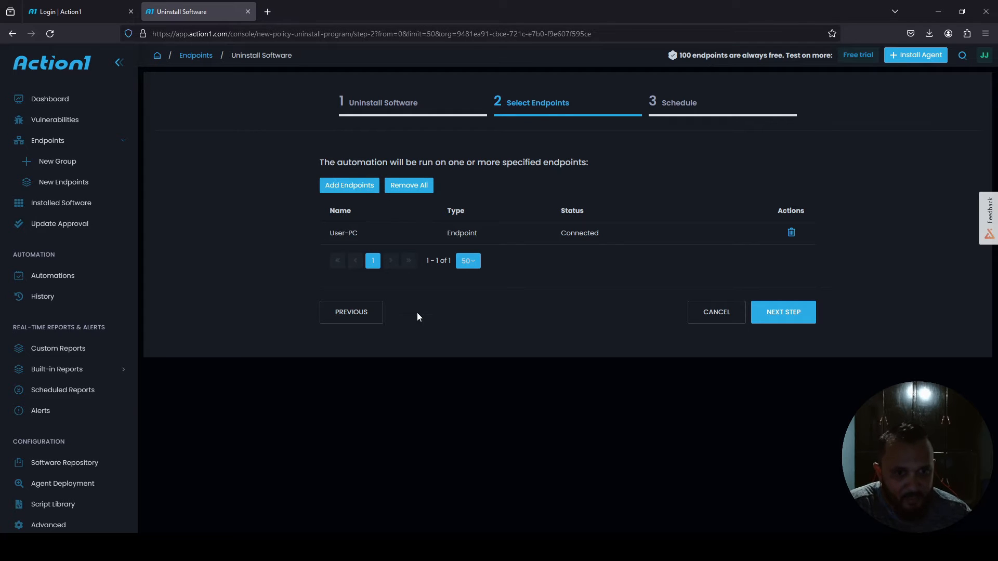
{"action": "left_click", "coordinate": [784, 313]}
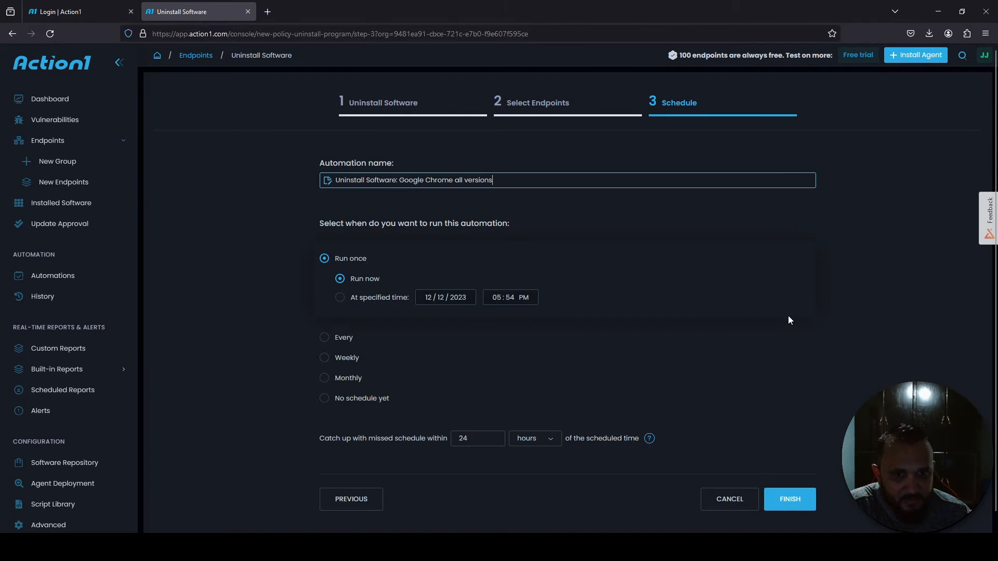
- Launch the Chrome uninstall, confirm it completed successfully, and return to the Endpoints list
{"action": "left_click", "coordinate": [784, 498]}
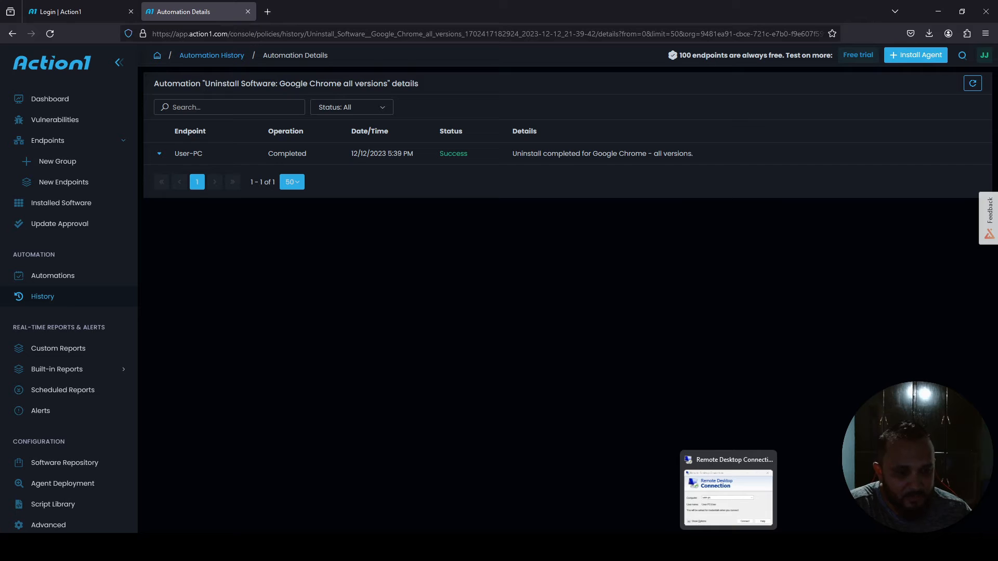
{"action": "left_click", "coordinate": [728, 547]}
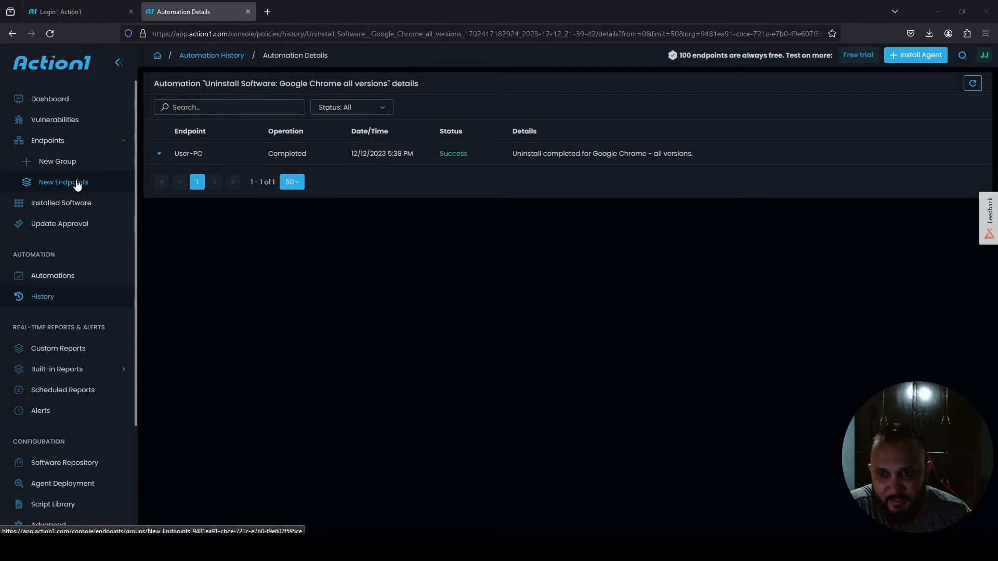
{"action": "left_click", "coordinate": [40, 143]}
{"action": "left_click", "coordinate": [39, 144]}
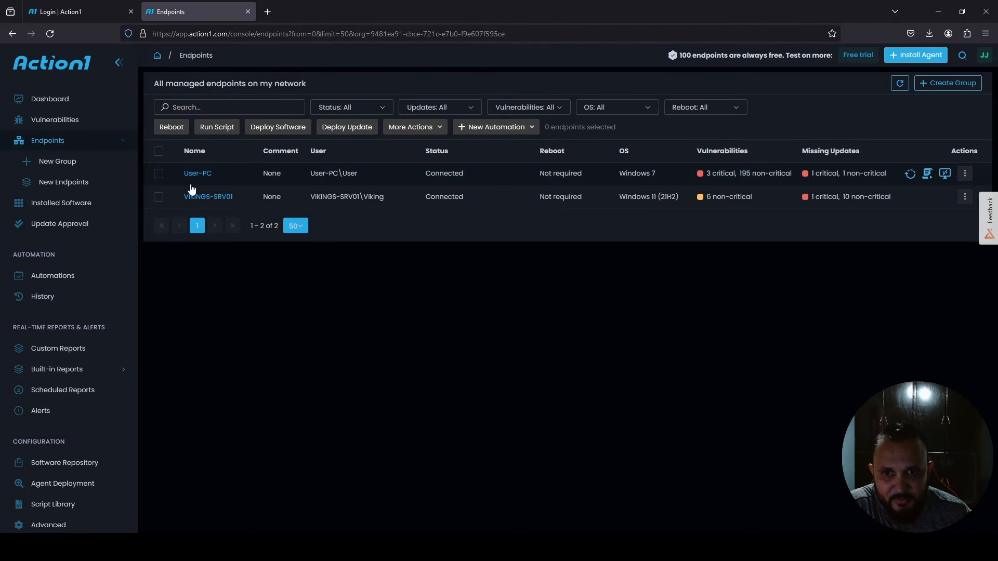
- Open a Remote Desktop session to User-PC and log in with the account password
{"action": "left_click", "coordinate": [158, 175]}
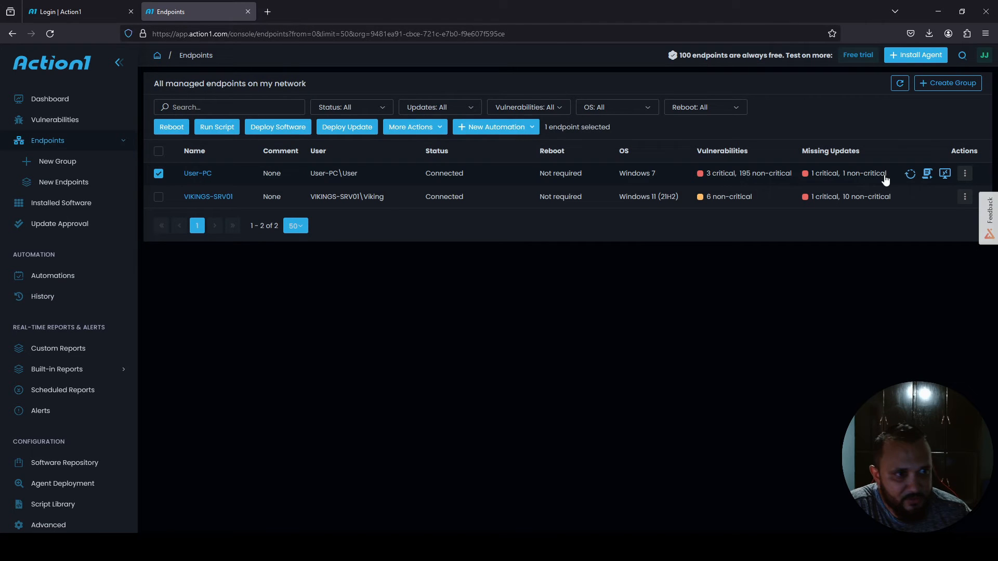
{"action": "left_click", "coordinate": [965, 173]}
{"action": "left_click", "coordinate": [920, 233]}
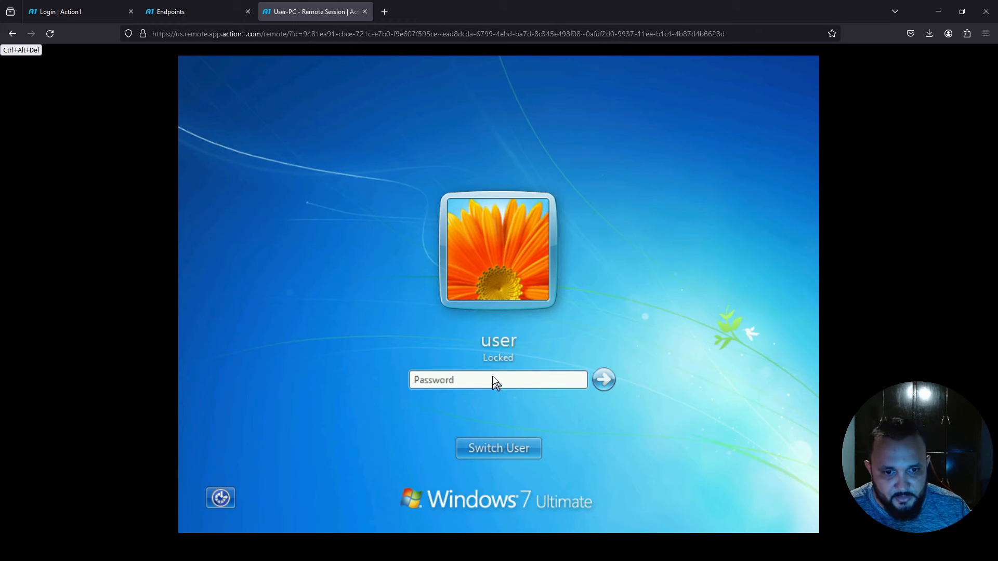
{"action": "type", "text": "****"}
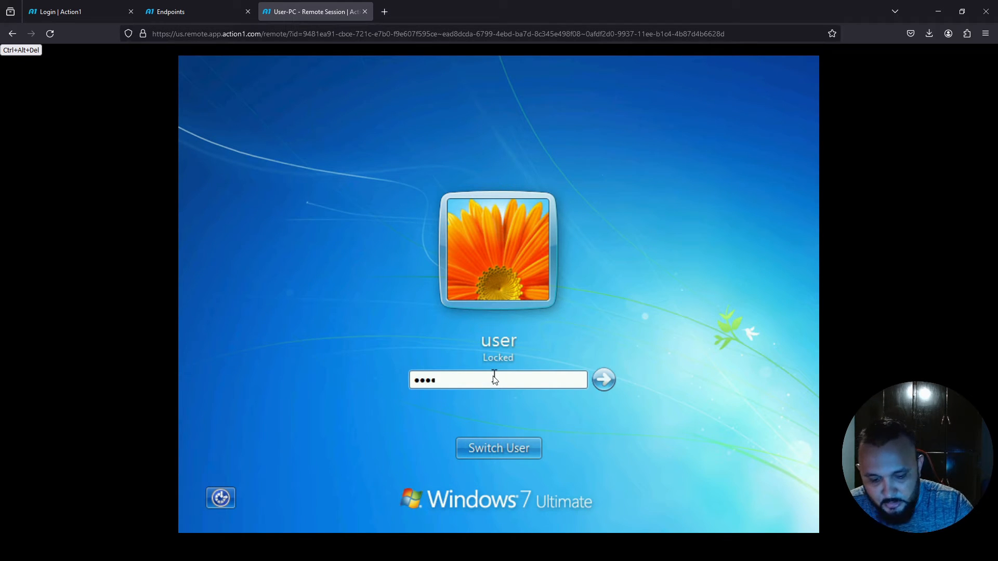
{"action": "type", "text": "**"}
{"action": "key", "text": "Return"}
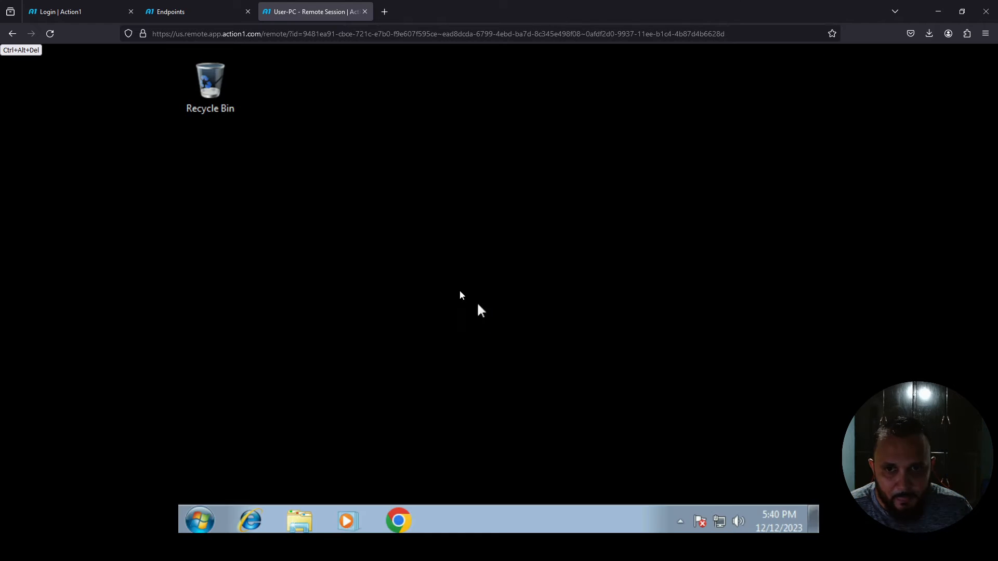
- Search Start for 'chrome', delete the broken Chrome shortcut, and end the remote session
{"action": "left_click", "coordinate": [206, 512]}
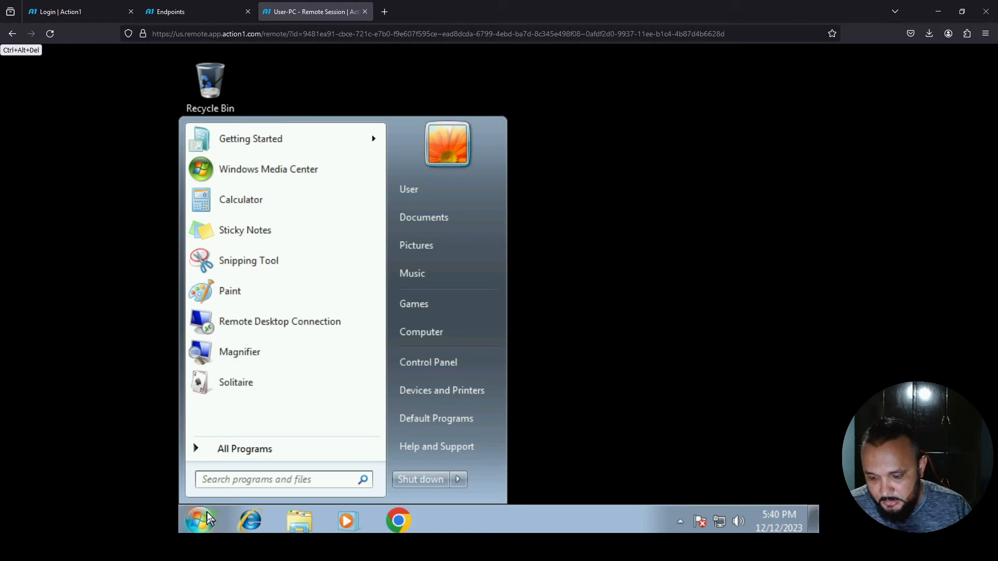
{"action": "type", "text": "chrome"}
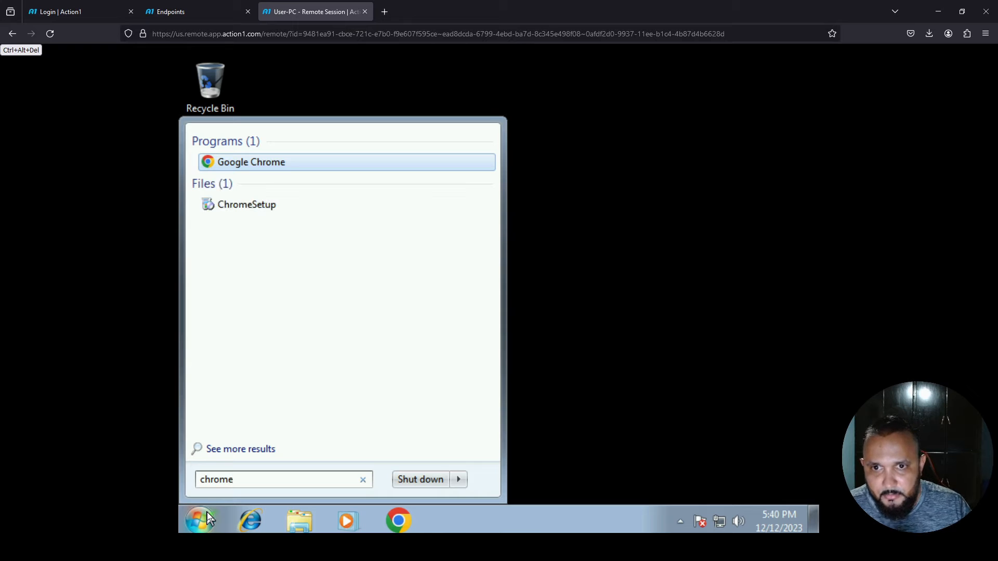
{"action": "left_click", "coordinate": [274, 165]}
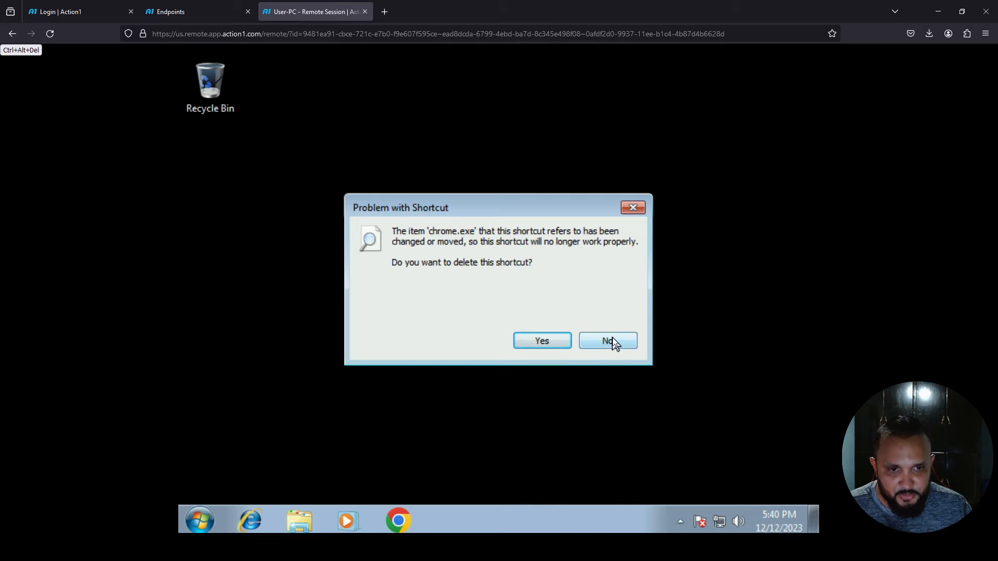
{"action": "left_click", "coordinate": [533, 347]}
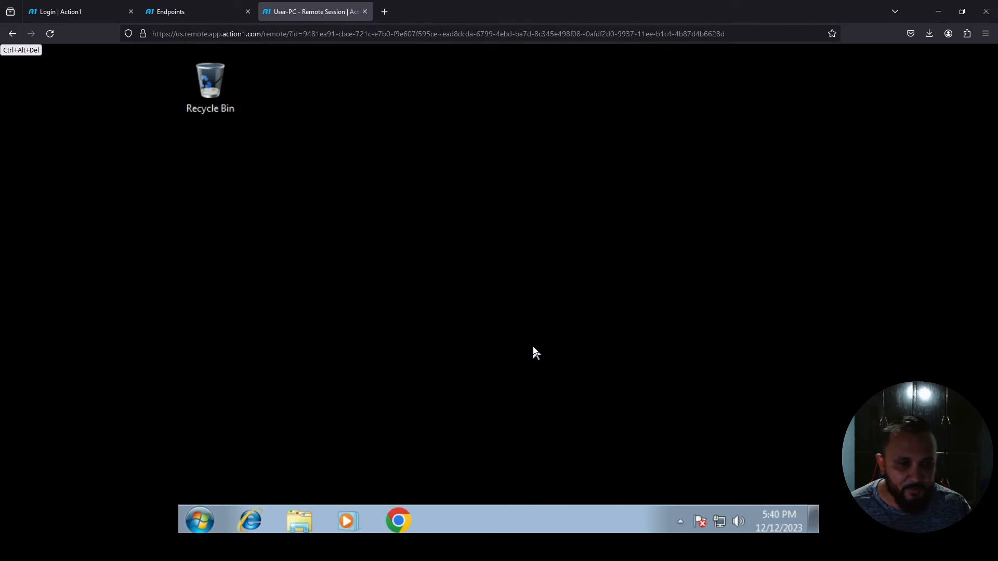
{"action": "left_click", "coordinate": [365, 12]}
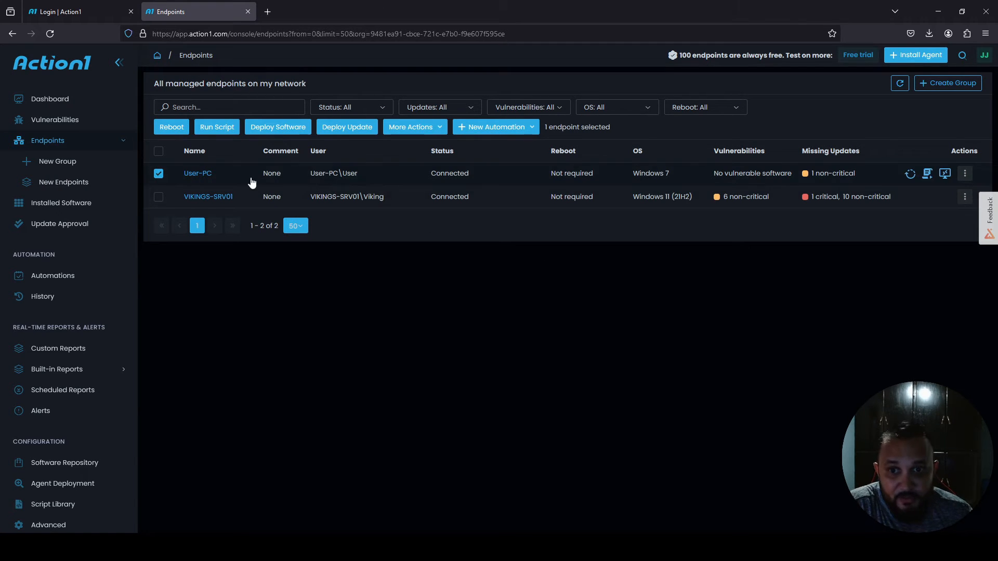
- Start a Deploy Software job on VIKINGS-SRV01 with the Zoom 5.16.26186 package selected
{"action": "left_click", "coordinate": [159, 177]}
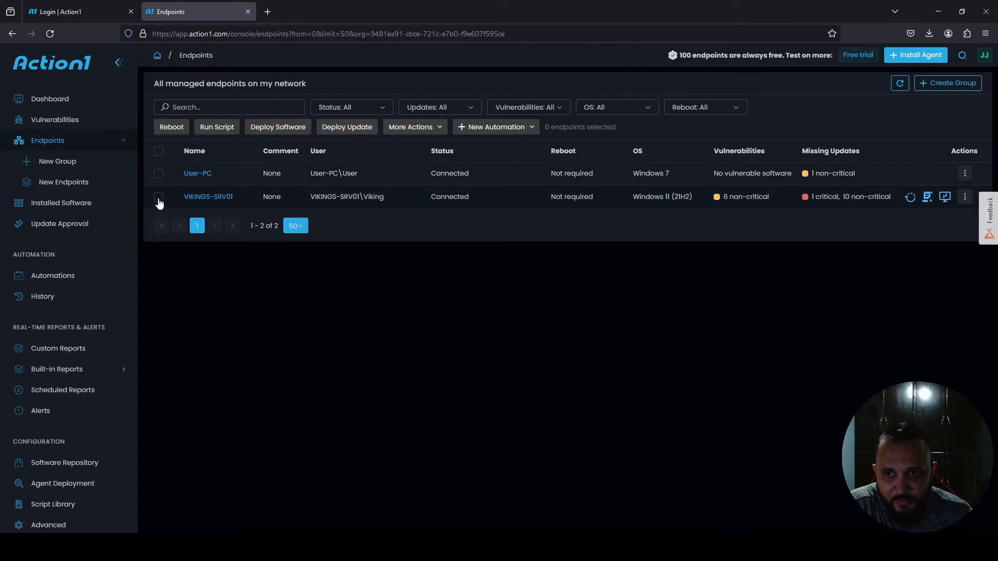
{"action": "left_click", "coordinate": [159, 200]}
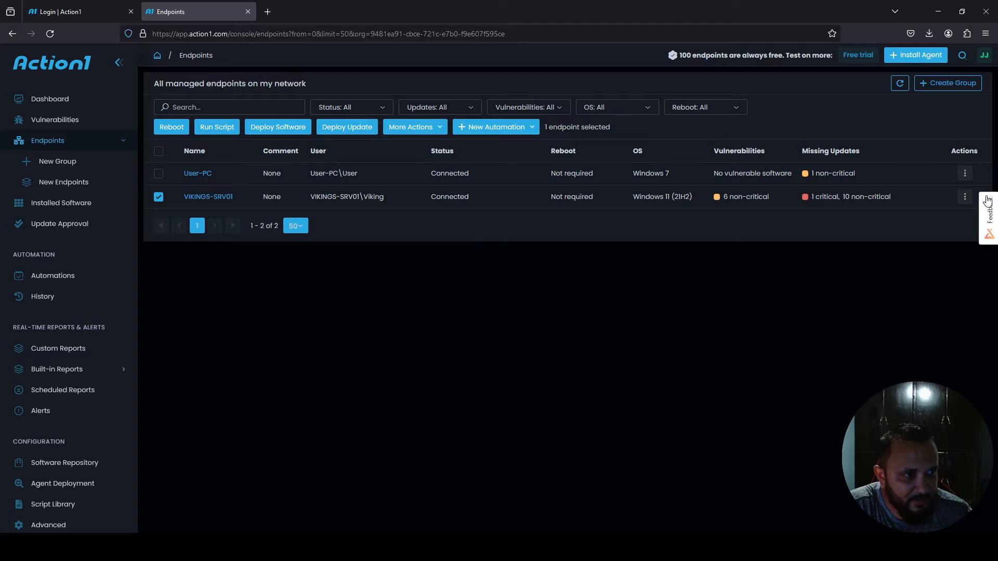
{"action": "left_click", "coordinate": [969, 200]}
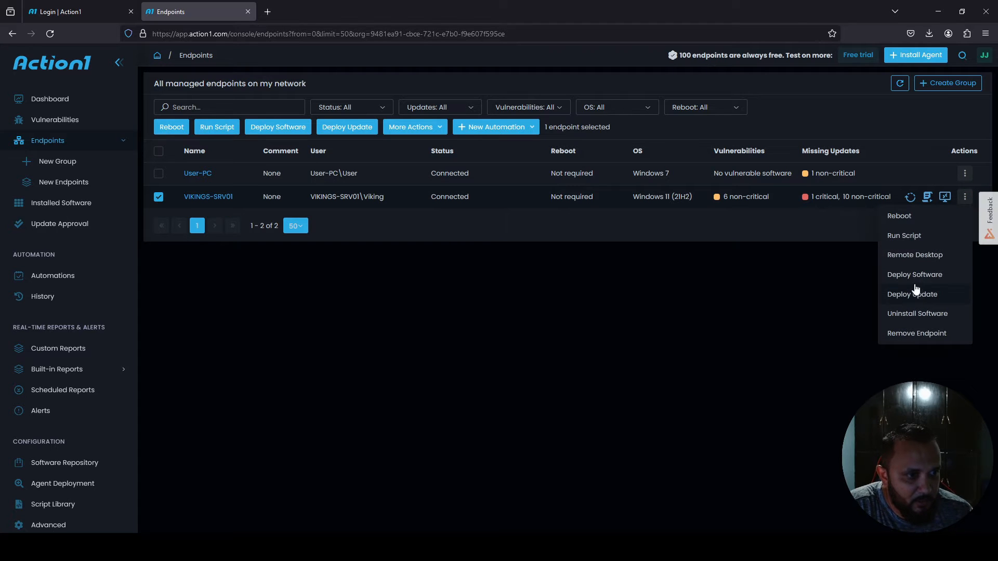
{"action": "left_click", "coordinate": [916, 278]}
{"action": "left_click", "coordinate": [437, 169]}
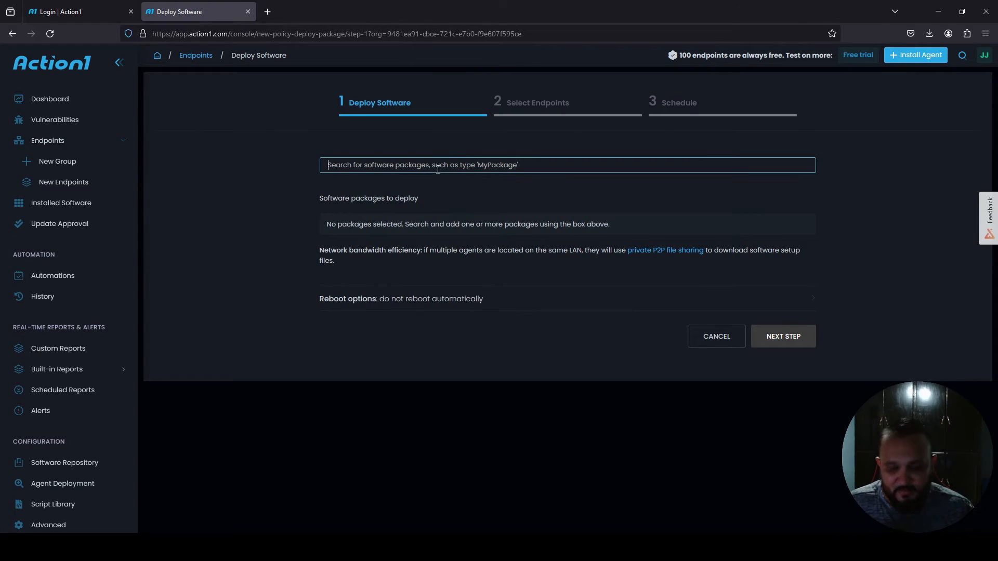
{"action": "type", "text": "zoom"}
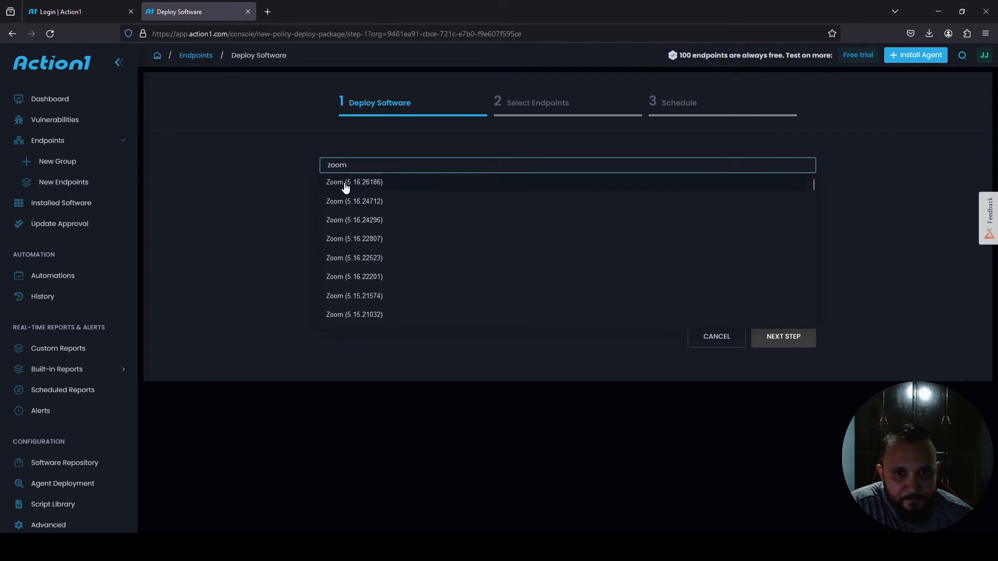
{"action": "left_click", "coordinate": [347, 186]}
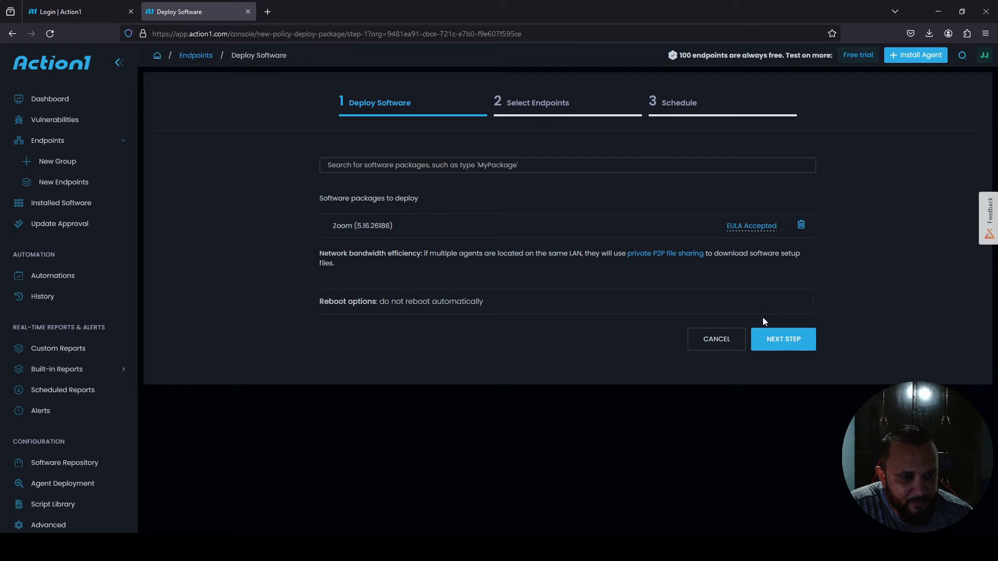
- Launch the Zoom deployment with default targets and schedule, then begin a new endpoint group
{"action": "left_click", "coordinate": [768, 342]}
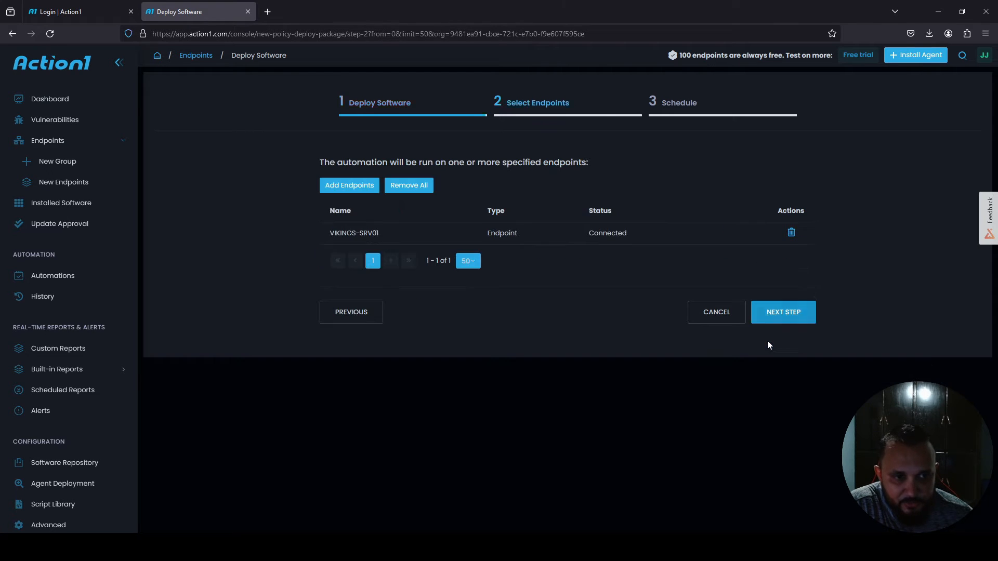
{"action": "left_click", "coordinate": [775, 311]}
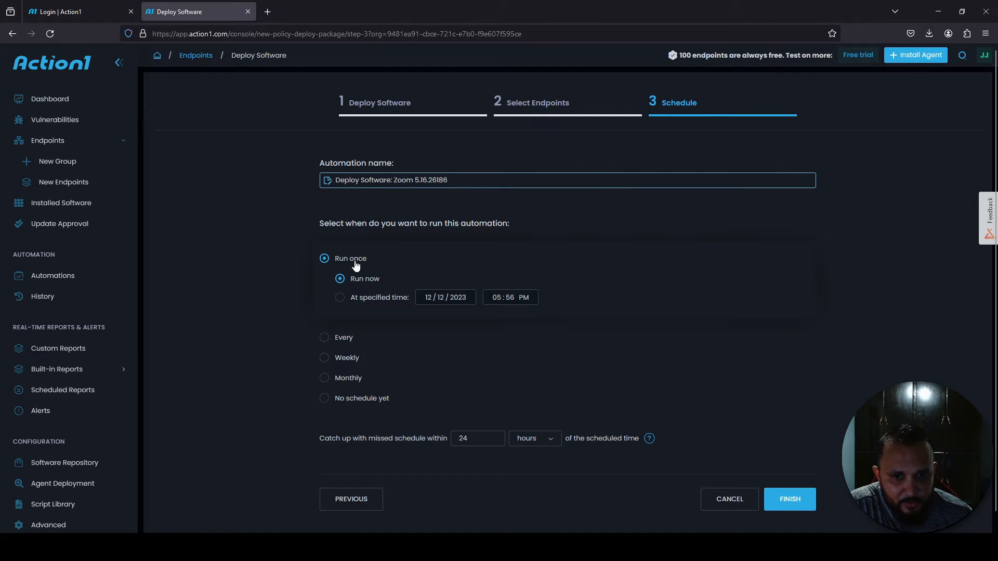
{"action": "left_click", "coordinate": [796, 509]}
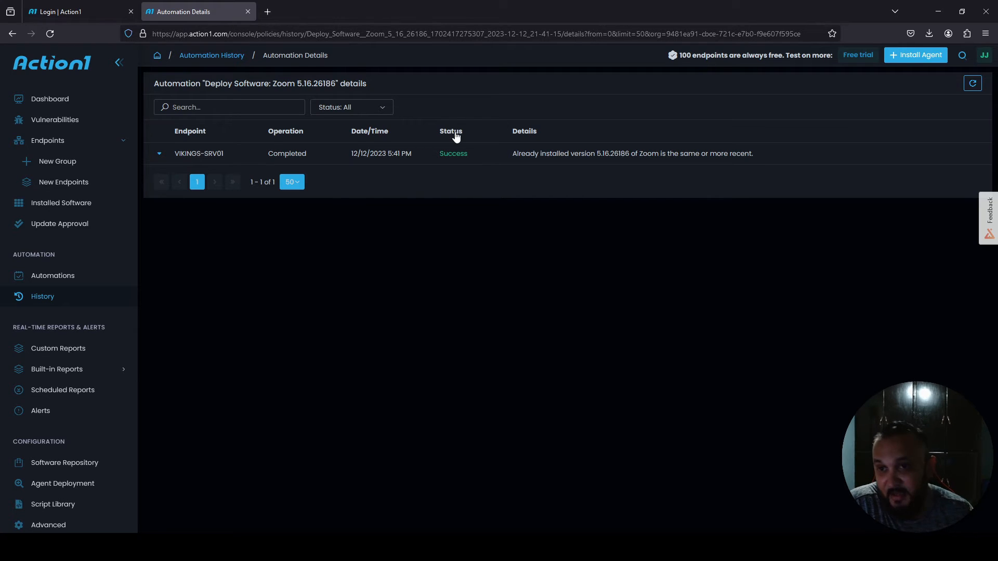
{"action": "left_click", "coordinate": [55, 166]}
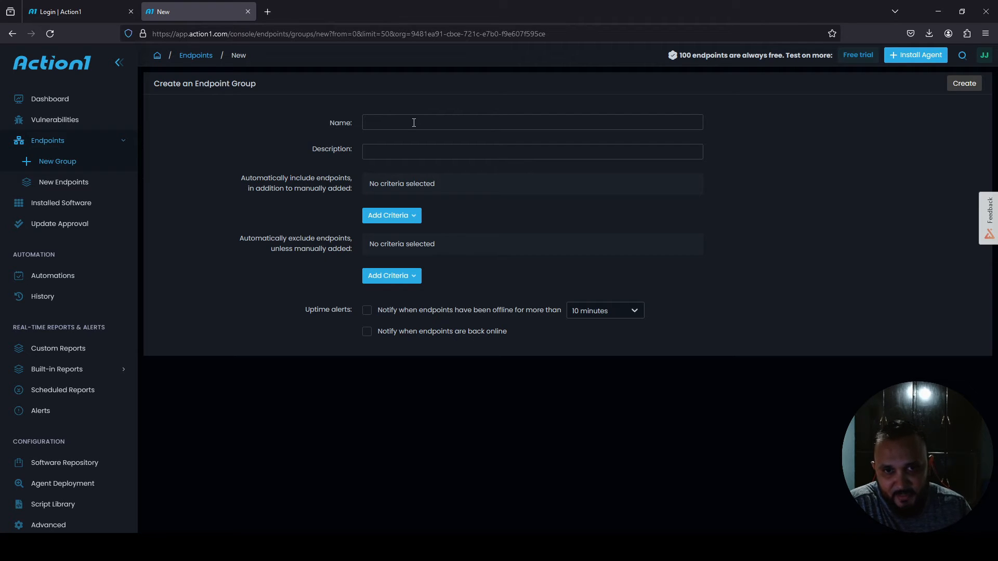
- Browse the group's Add Criteria list without adding any, then switch to Installed Software
{"action": "left_click", "coordinate": [414, 123]}
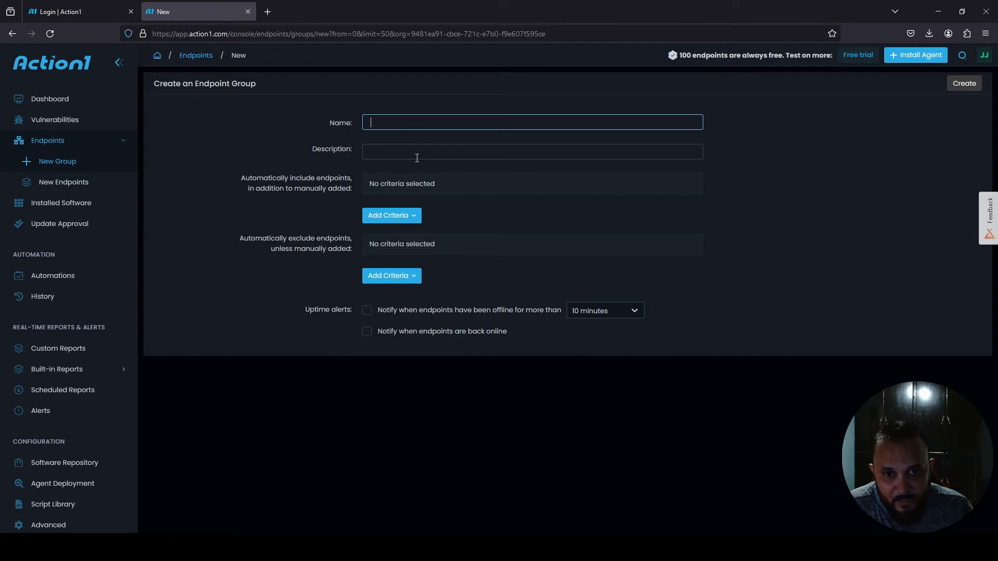
{"action": "left_click", "coordinate": [409, 217]}
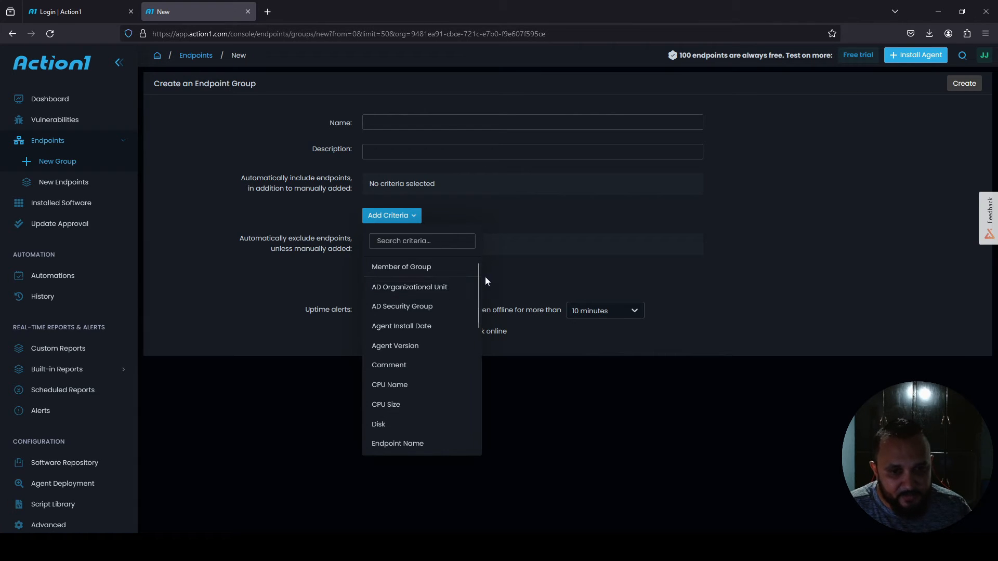
{"action": "scroll", "coordinate": [449, 347], "scroll_direction": "down", "scroll_amount": 3}
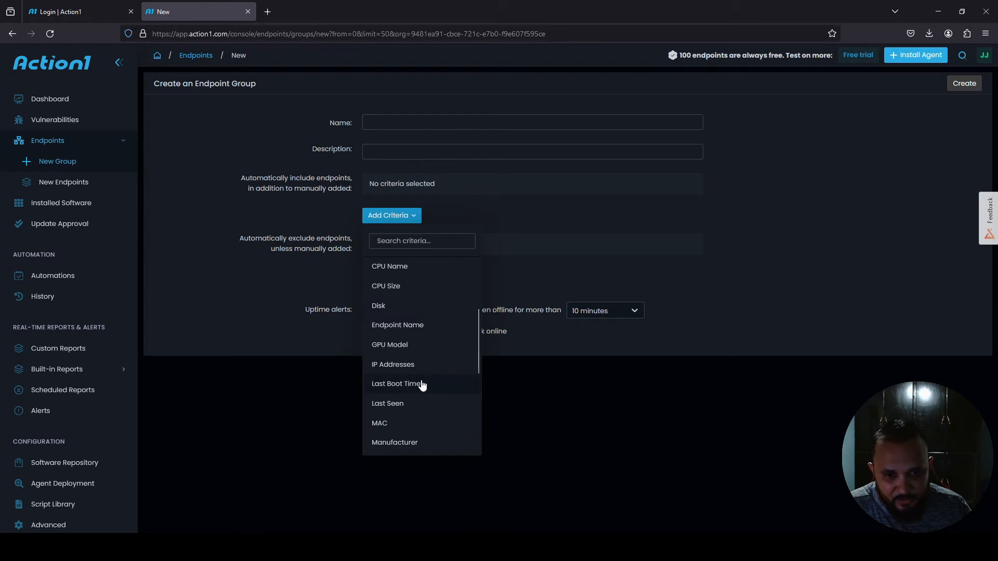
{"action": "scroll", "coordinate": [421, 384], "scroll_direction": "down", "scroll_amount": 3}
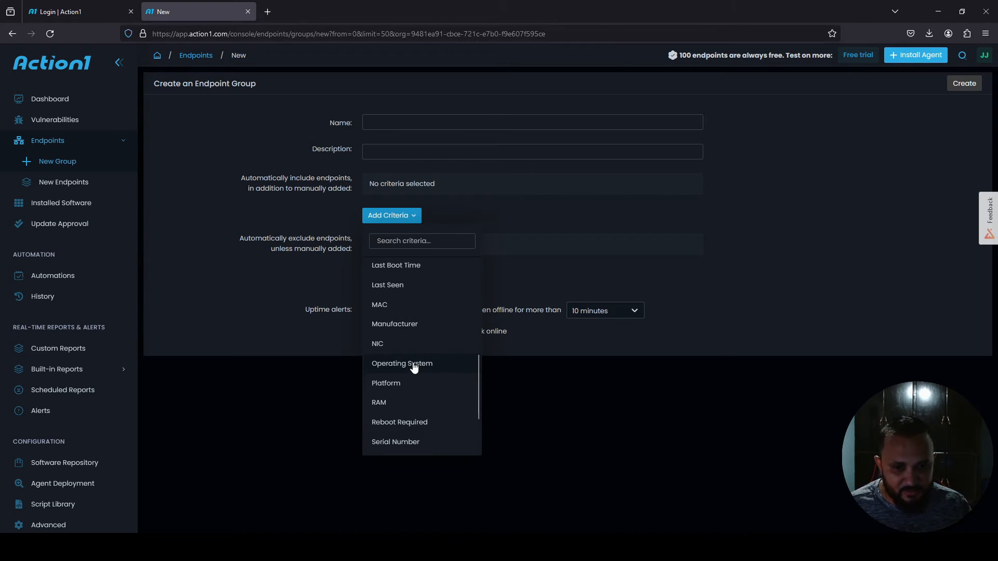
{"action": "left_click", "coordinate": [325, 363]}
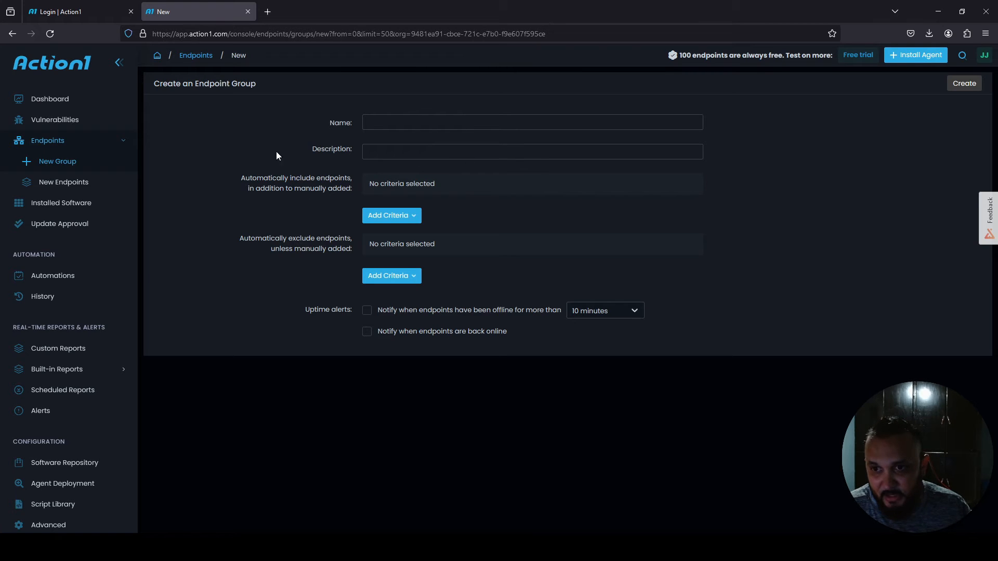
{"action": "left_click", "coordinate": [76, 205]}
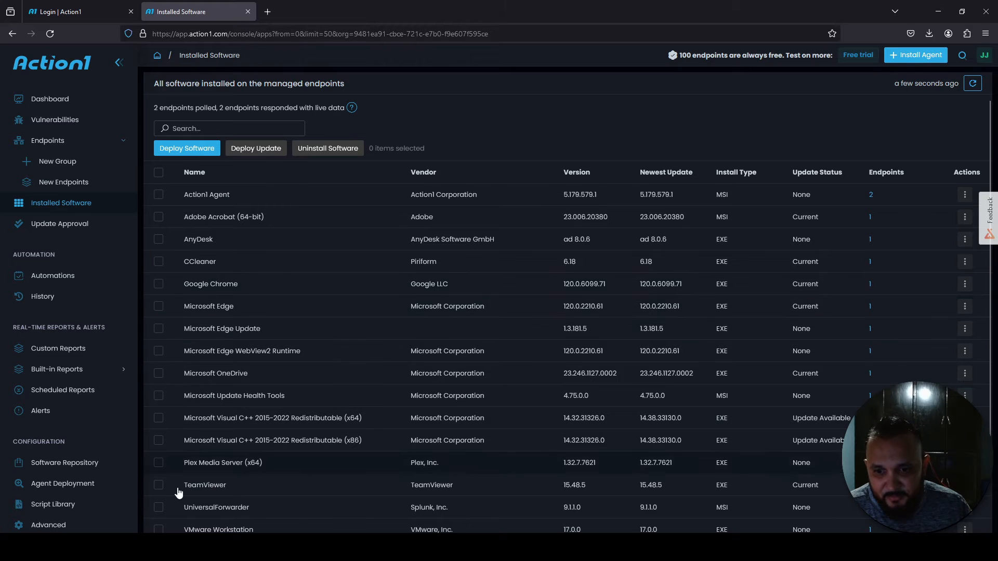
- Select TeamViewer in the installed software list and show its row actions
{"action": "left_click", "coordinate": [158, 484]}
{"action": "scroll", "coordinate": [465, 434], "scroll_direction": "down", "scroll_amount": 2}
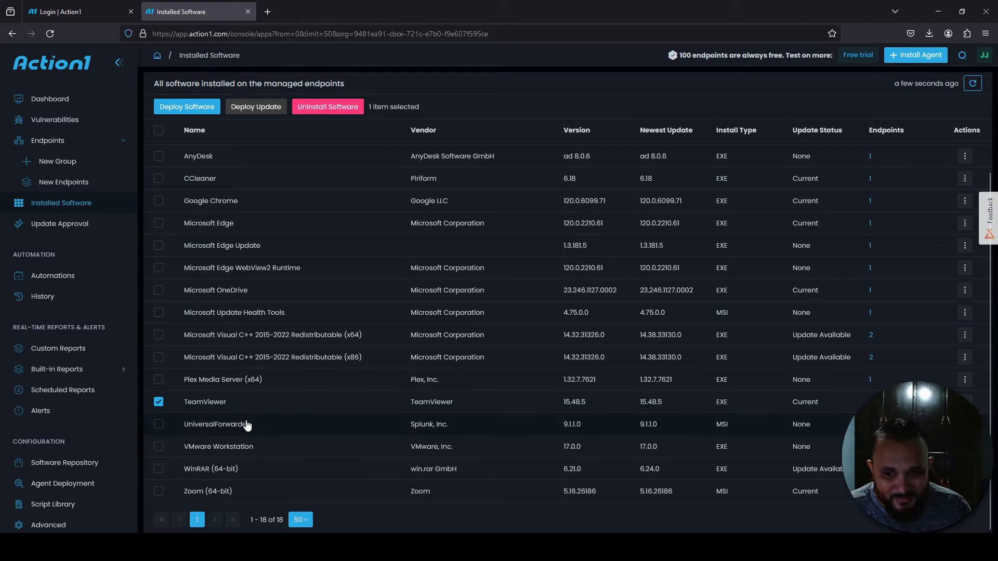
{"action": "left_click", "coordinate": [965, 401]}
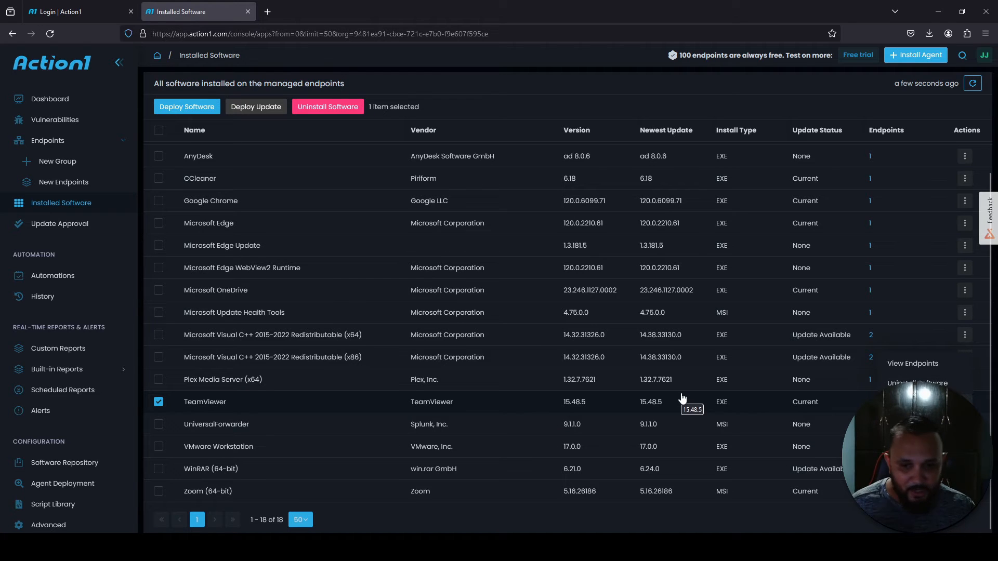
- Set Update Approval's Severity filter to All, then go to Automations
{"action": "left_click", "coordinate": [87, 229]}
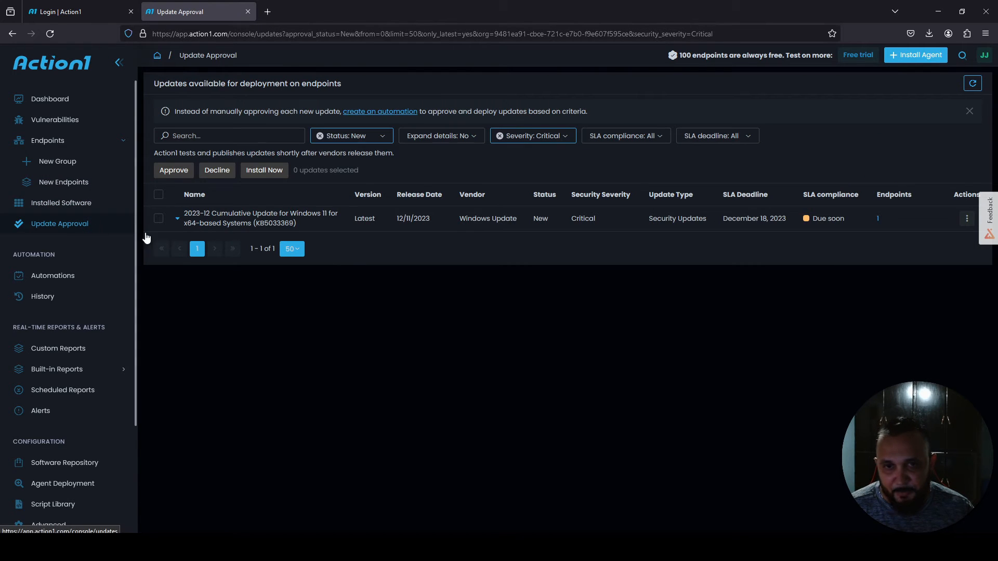
{"action": "left_click", "coordinate": [564, 139]}
{"action": "left_click", "coordinate": [525, 163]}
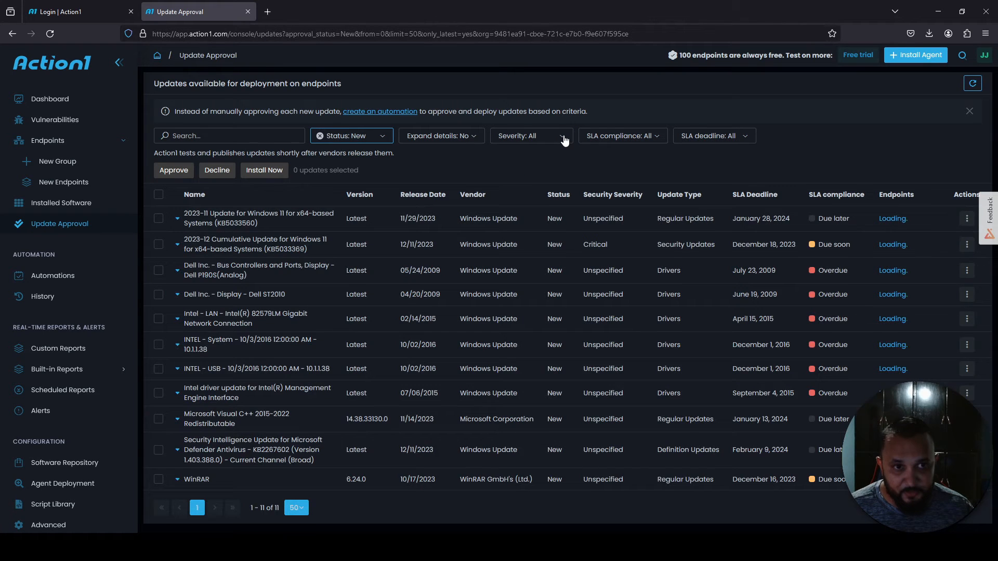
{"action": "left_click", "coordinate": [564, 138]}
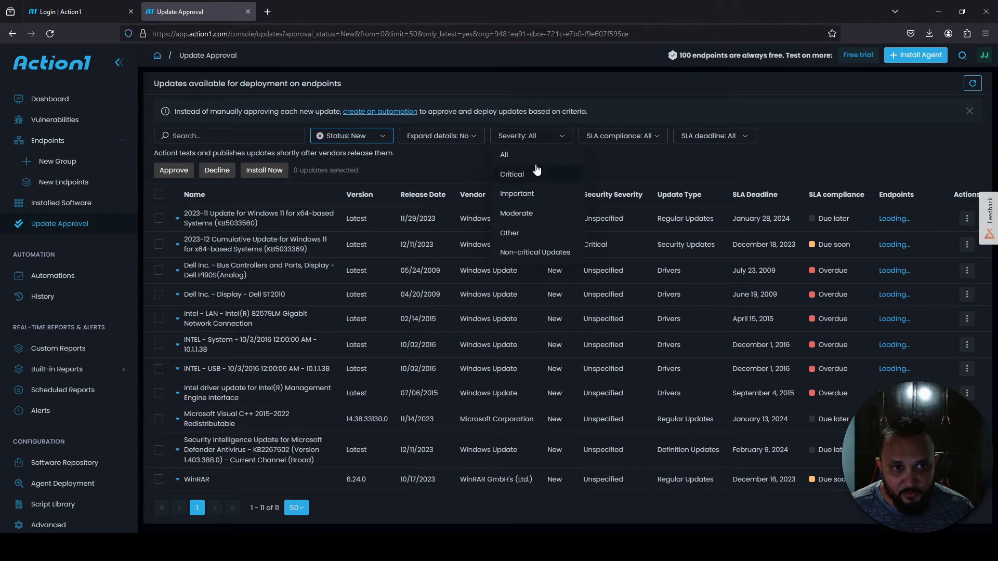
{"action": "left_click", "coordinate": [760, 155]}
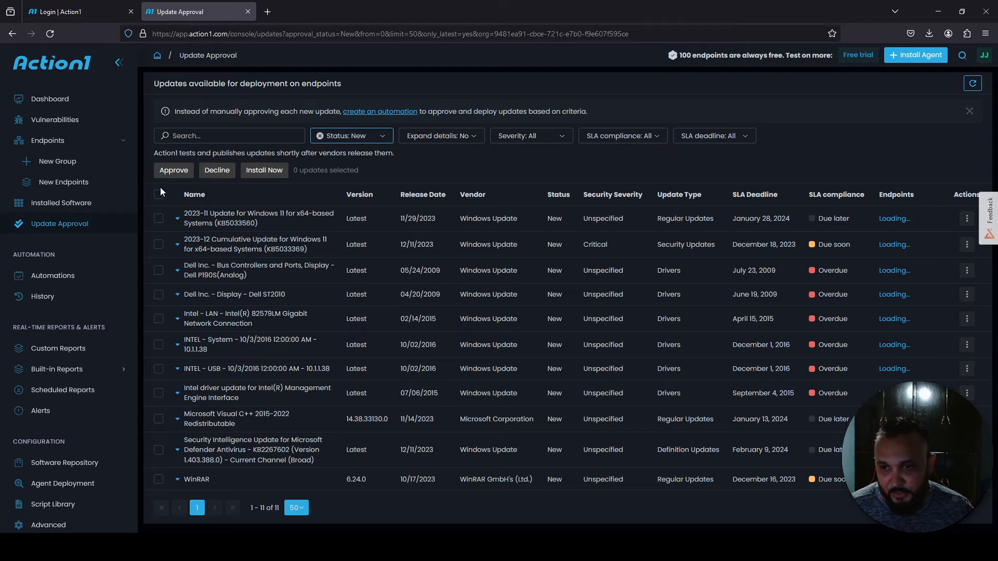
{"action": "left_click", "coordinate": [71, 276]}
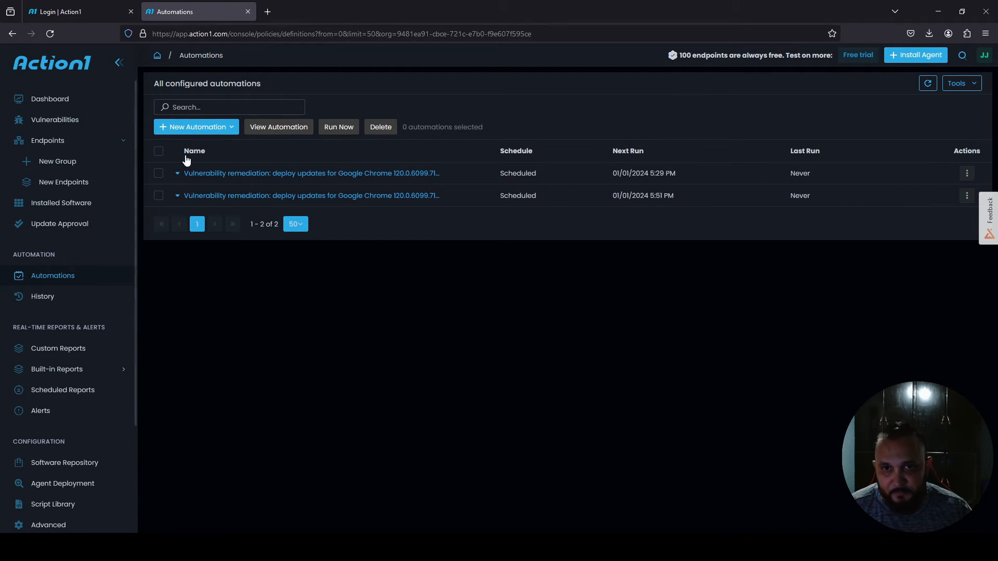
- Start and cancel a New Automation > Uninstall Software wizard, then view automation History
{"action": "left_click", "coordinate": [212, 129]}
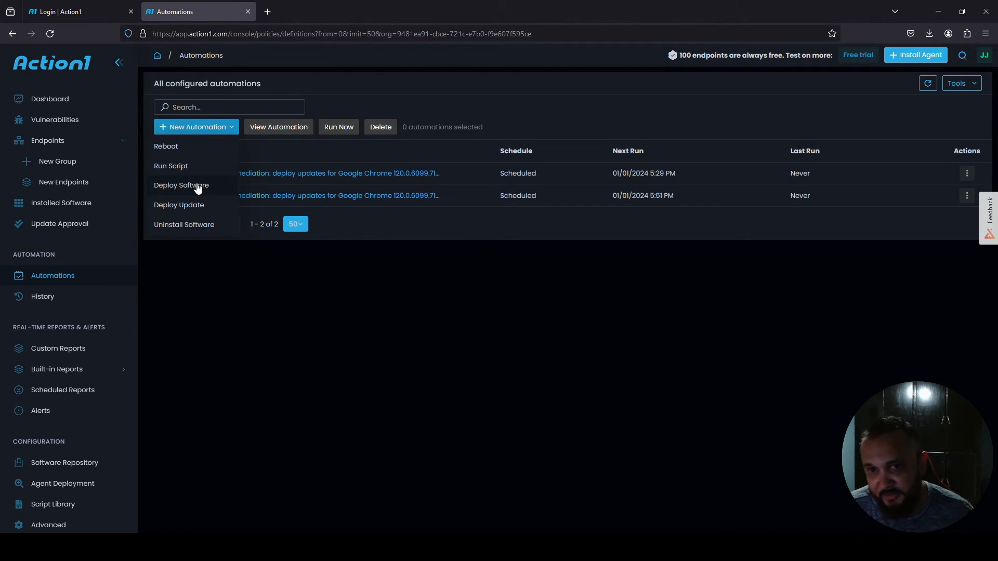
{"action": "left_click", "coordinate": [186, 225]}
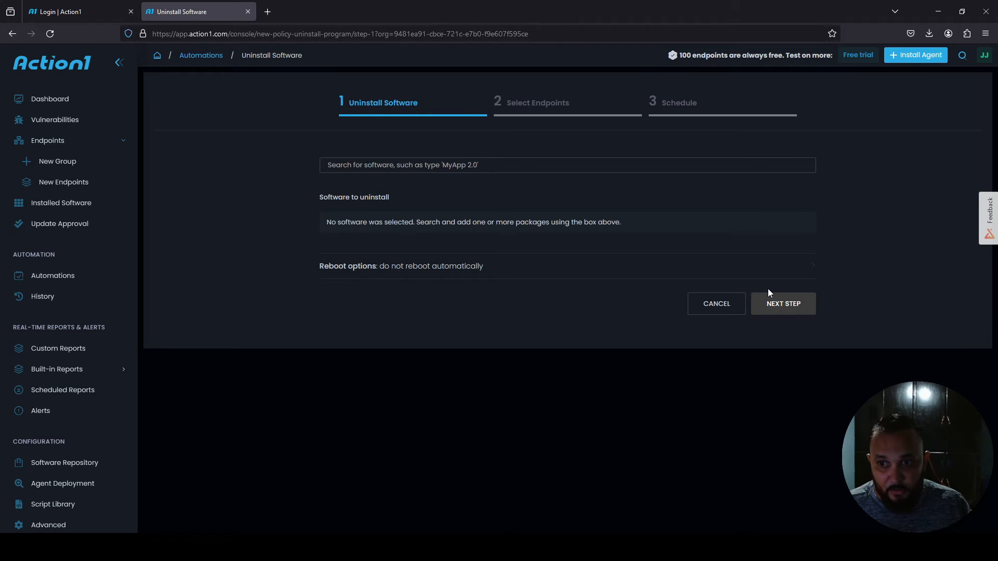
{"action": "left_click", "coordinate": [726, 300]}
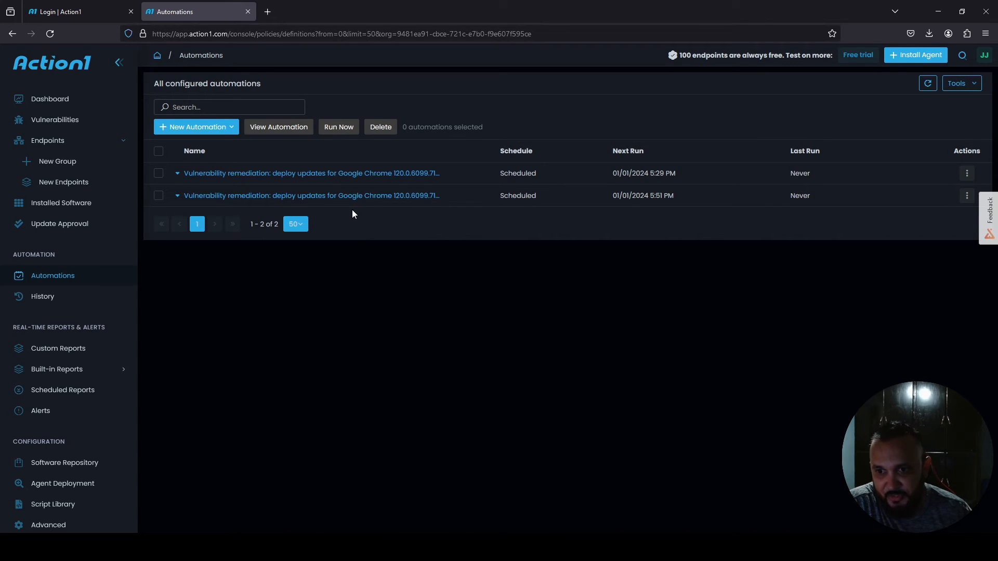
{"action": "left_click", "coordinate": [46, 297]}
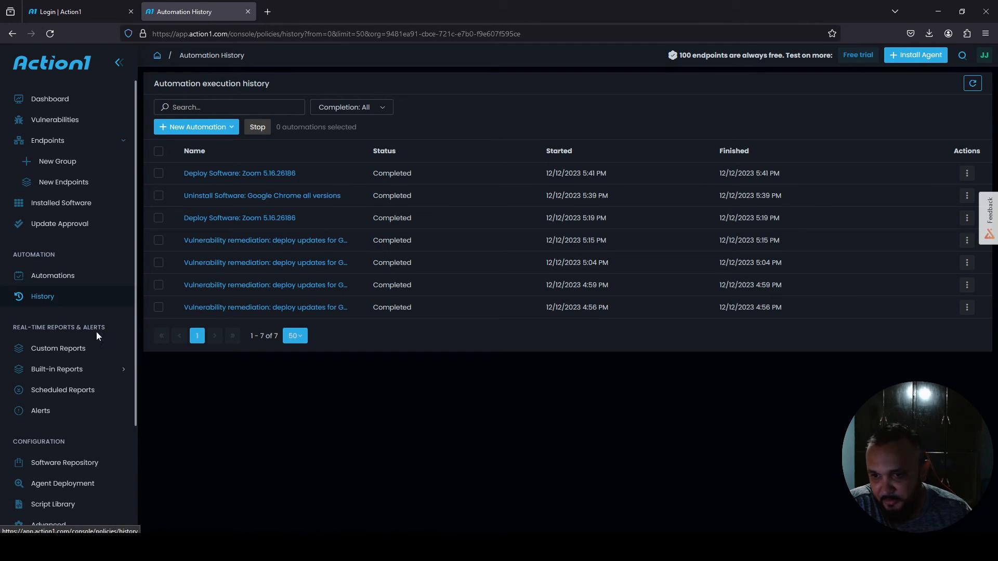
- Start a new custom report, browse its Data Source options, then cancel it unsaved
{"action": "left_click", "coordinate": [72, 351]}
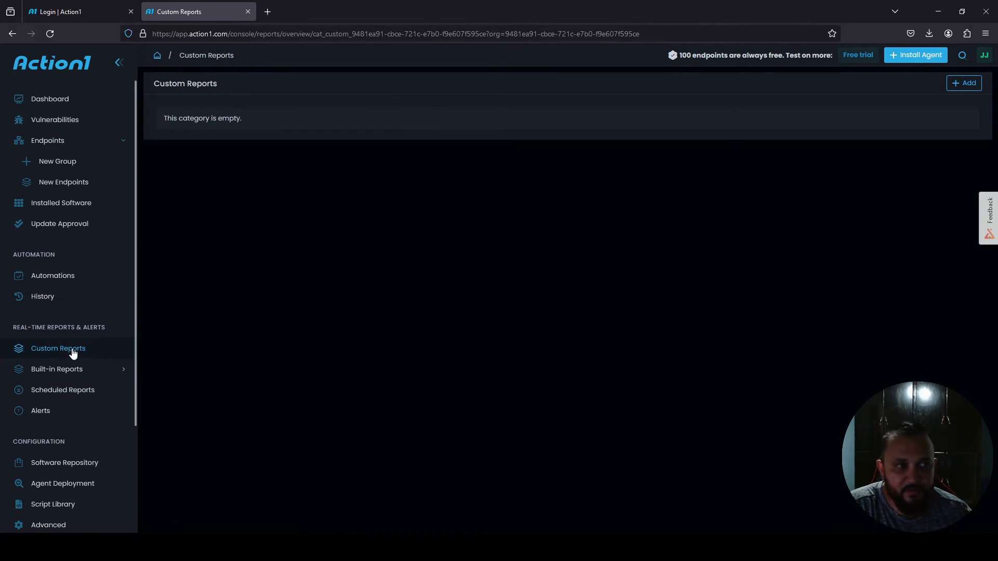
{"action": "left_click", "coordinate": [963, 85]}
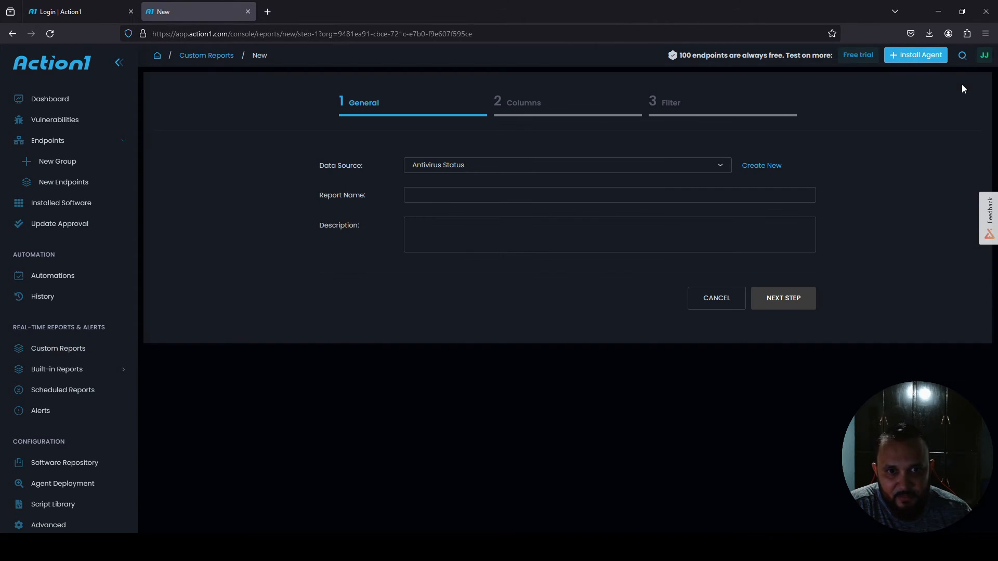
{"action": "left_click", "coordinate": [581, 170]}
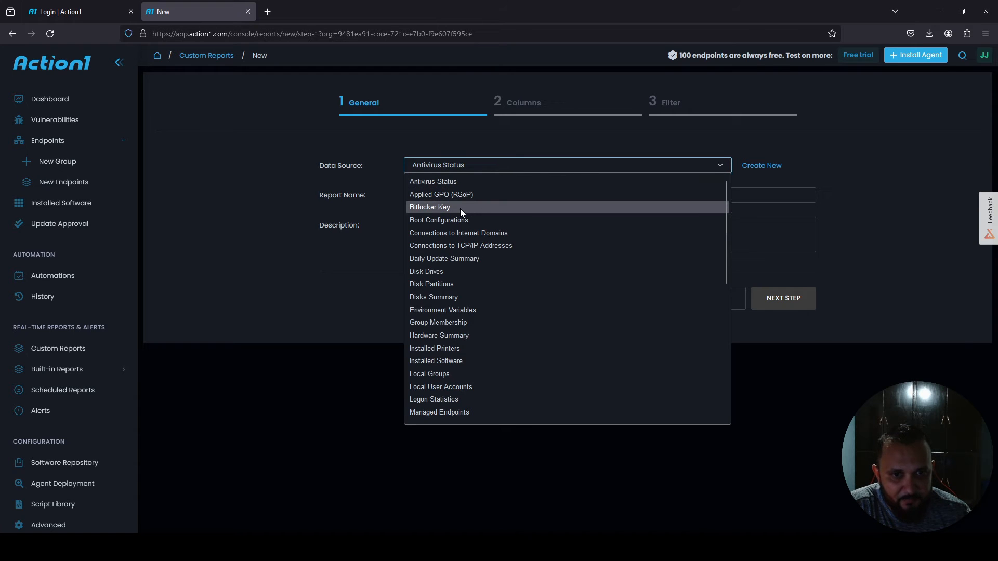
{"action": "scroll", "coordinate": [470, 341], "scroll_direction": "down", "scroll_amount": 6}
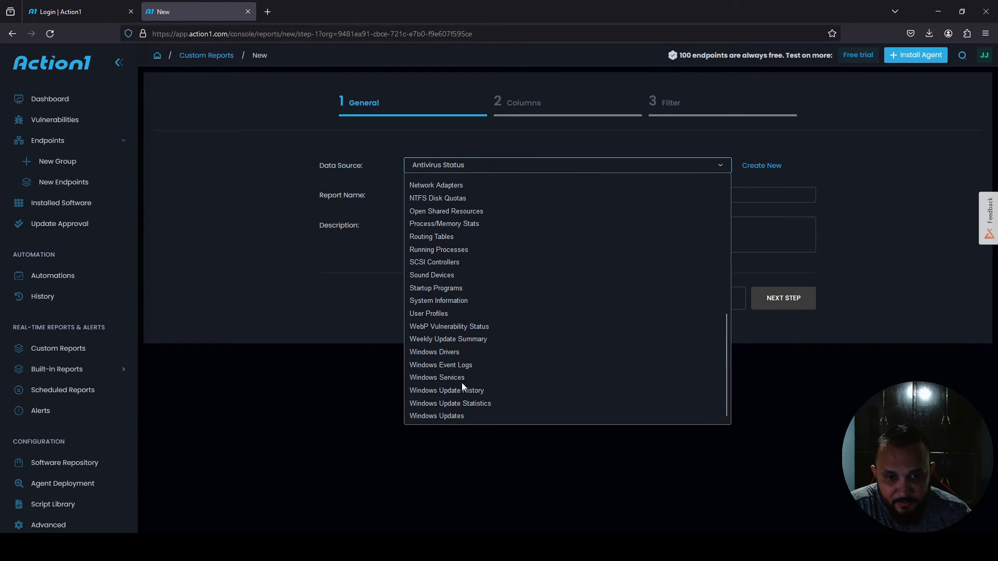
{"action": "scroll", "coordinate": [460, 389], "scroll_direction": "up", "scroll_amount": 6}
{"action": "left_click", "coordinate": [316, 370]}
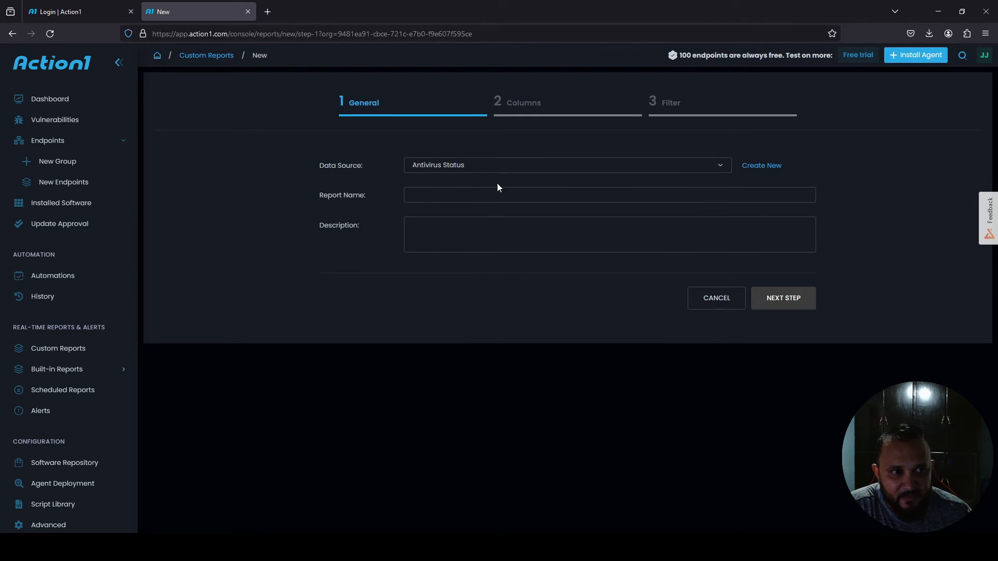
{"action": "left_click", "coordinate": [515, 194]}
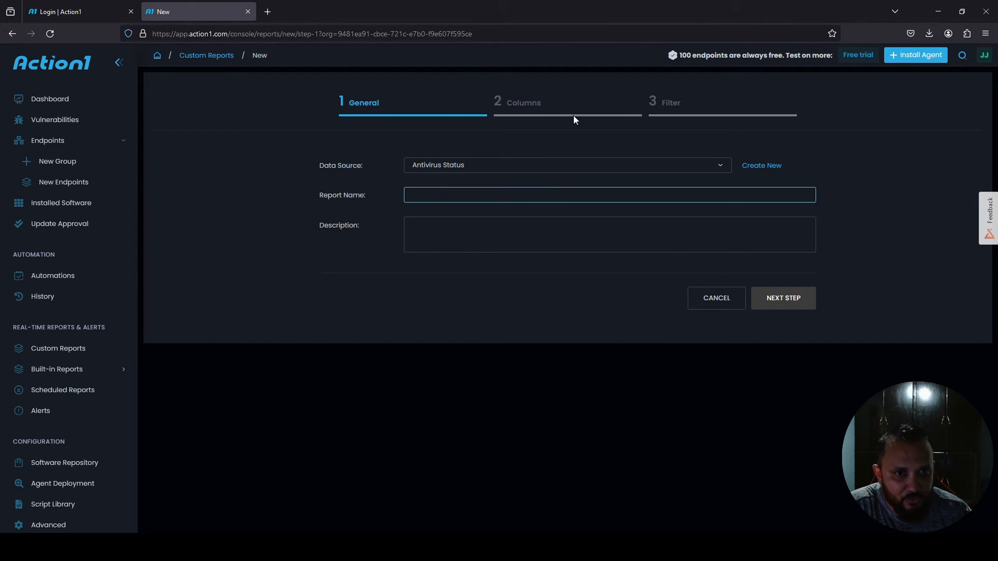
{"action": "left_click", "coordinate": [724, 306]}
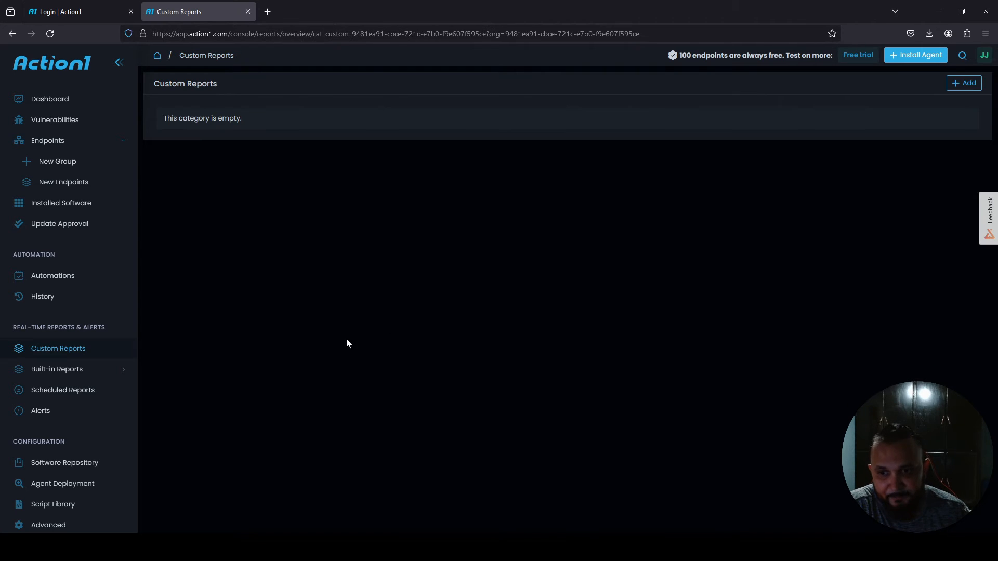
- In Built-in Reports, expand Patch Management and open Weekly Update Summary
{"action": "left_click", "coordinate": [82, 377]}
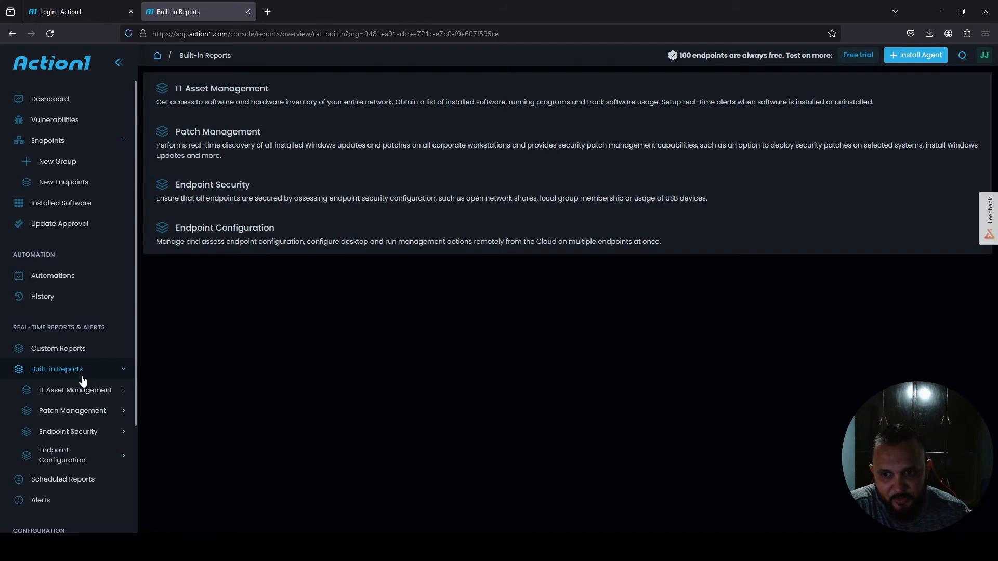
{"action": "scroll", "coordinate": [89, 374], "scroll_direction": "down", "scroll_amount": 4}
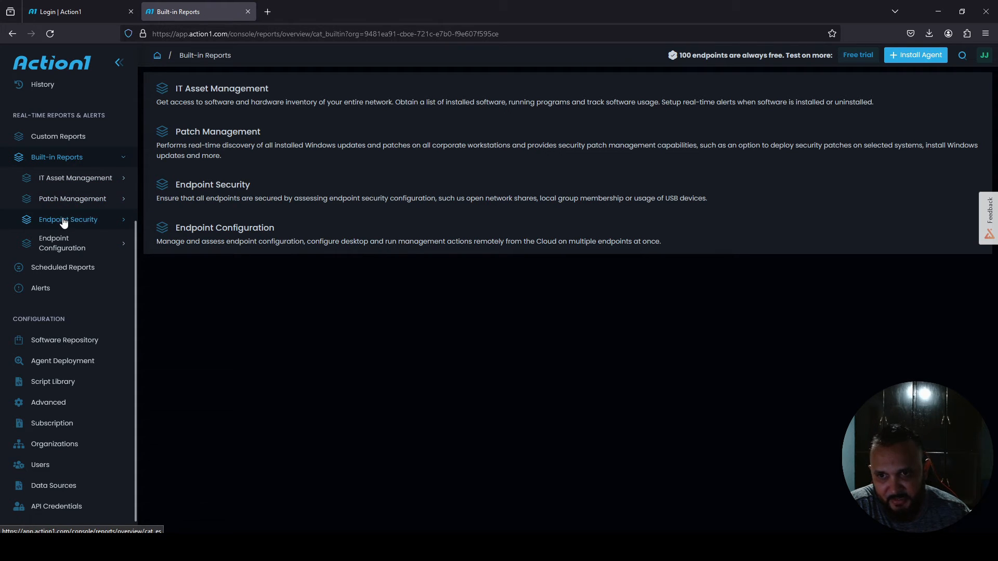
{"action": "left_click", "coordinate": [123, 181]}
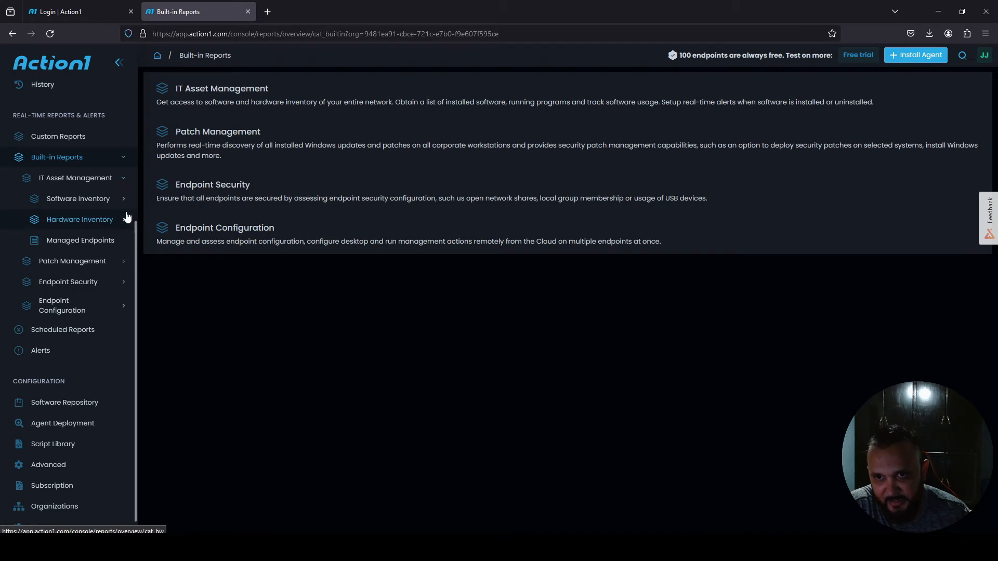
{"action": "left_click", "coordinate": [124, 180]}
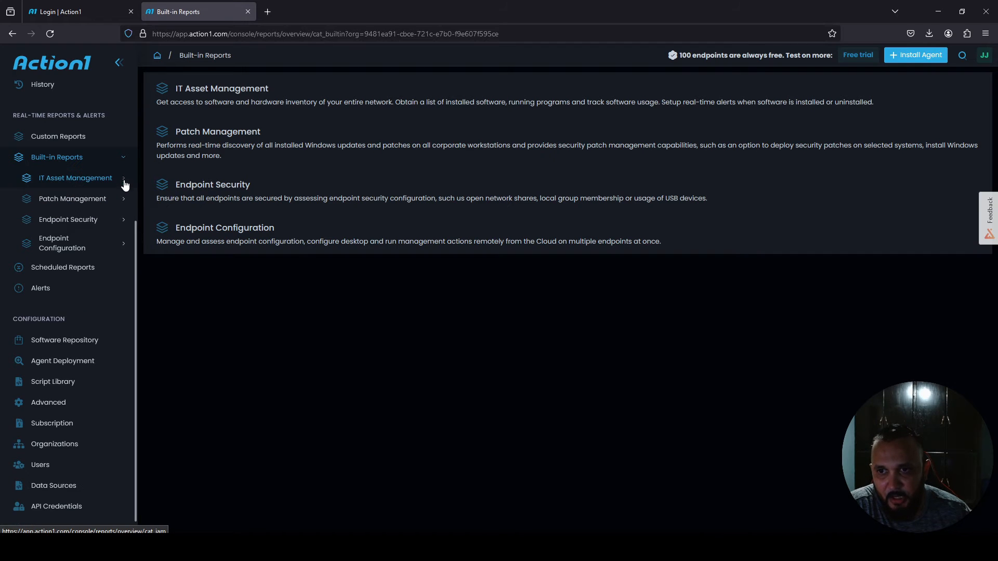
{"action": "left_click", "coordinate": [123, 200]}
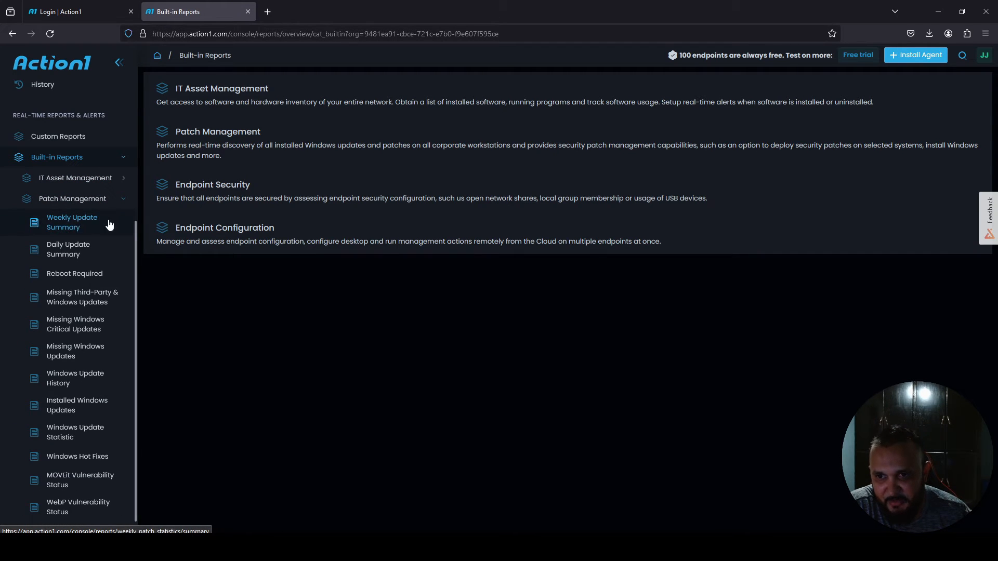
{"action": "left_click", "coordinate": [82, 226]}
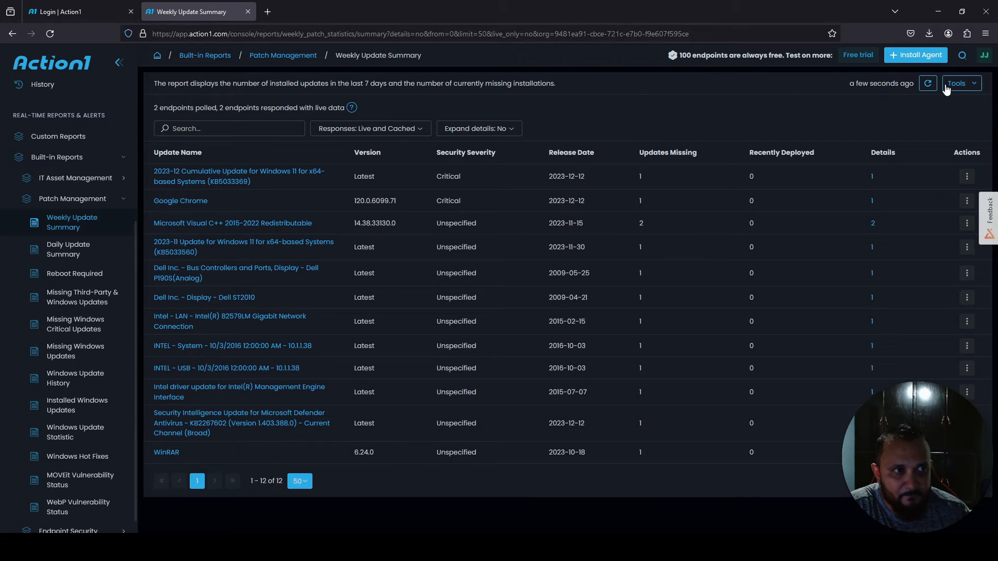
- Subscribe the selected e-mail recipient to Weekly Update Summary, save, and view Scheduled Reports
{"action": "left_click", "coordinate": [976, 86]}
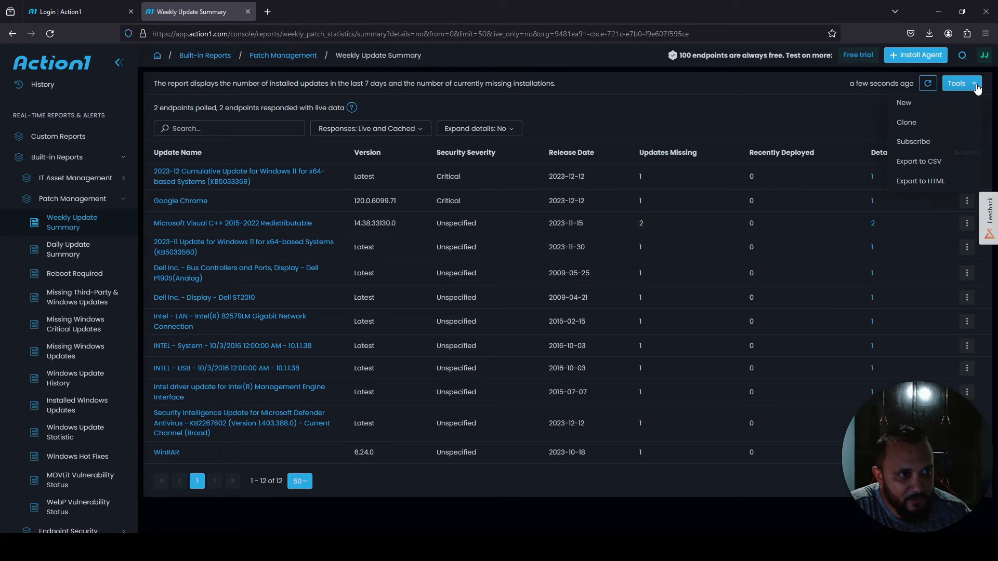
{"action": "left_click", "coordinate": [928, 144]}
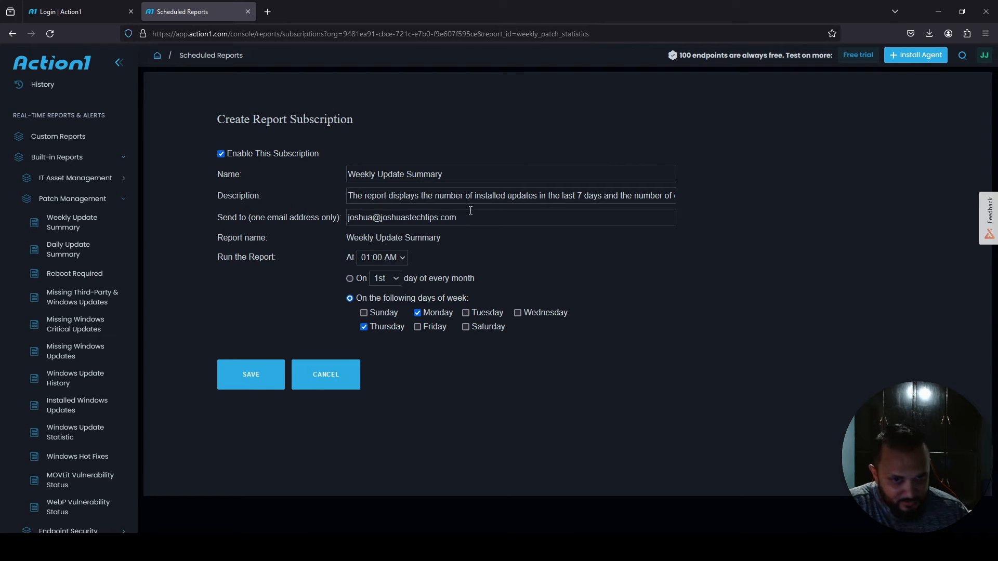
{"action": "left_click_drag", "start_coordinate": [469, 217], "coordinate": [319, 215]}
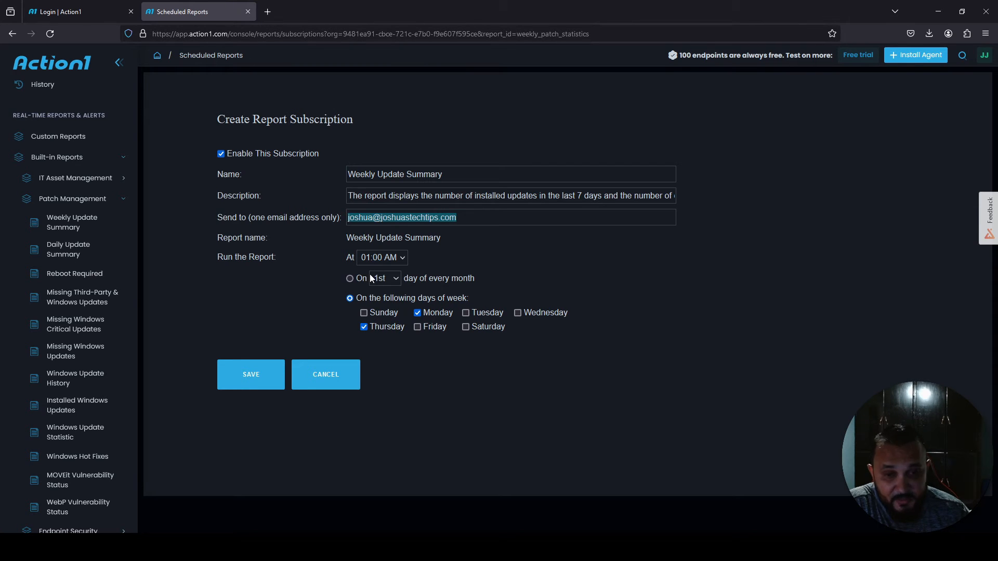
{"action": "left_click", "coordinate": [271, 371]}
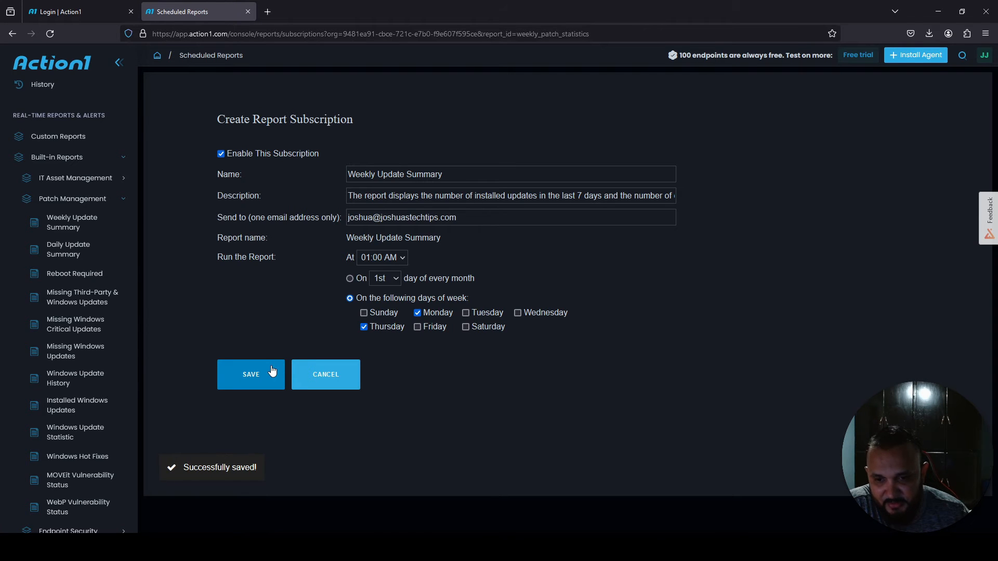
{"action": "scroll", "coordinate": [80, 345], "scroll_direction": "down", "scroll_amount": 4}
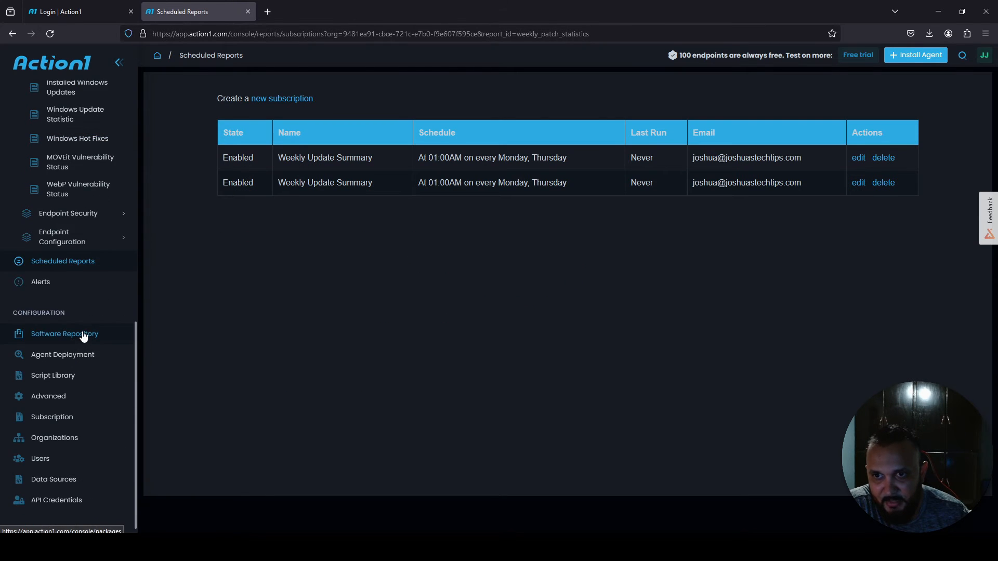
{"action": "left_click", "coordinate": [78, 370]}
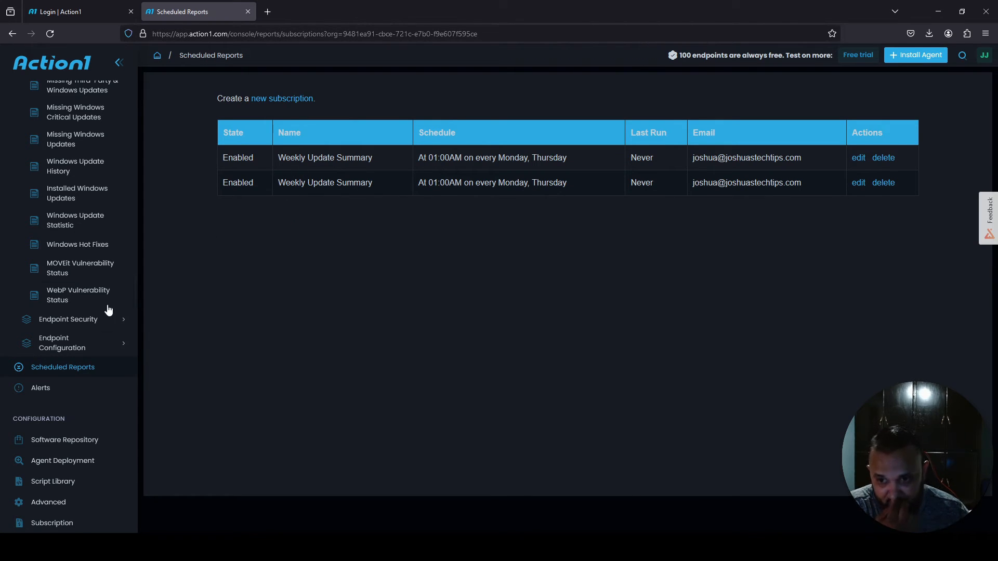
- Draft an alert rule from Missing Windows Critical Updates, discard it, then open Software Repository
{"action": "left_click", "coordinate": [41, 394]}
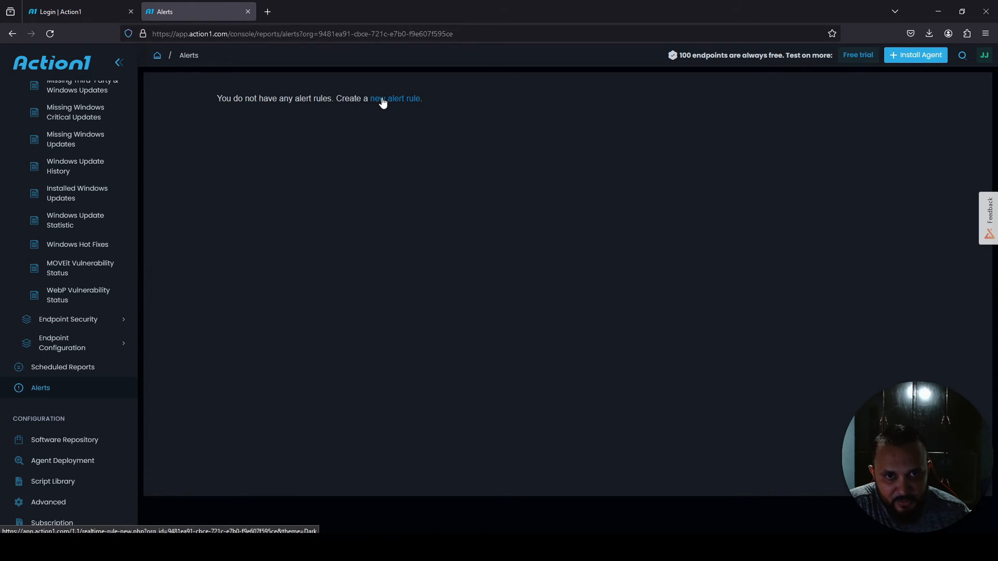
{"action": "left_click", "coordinate": [383, 102]}
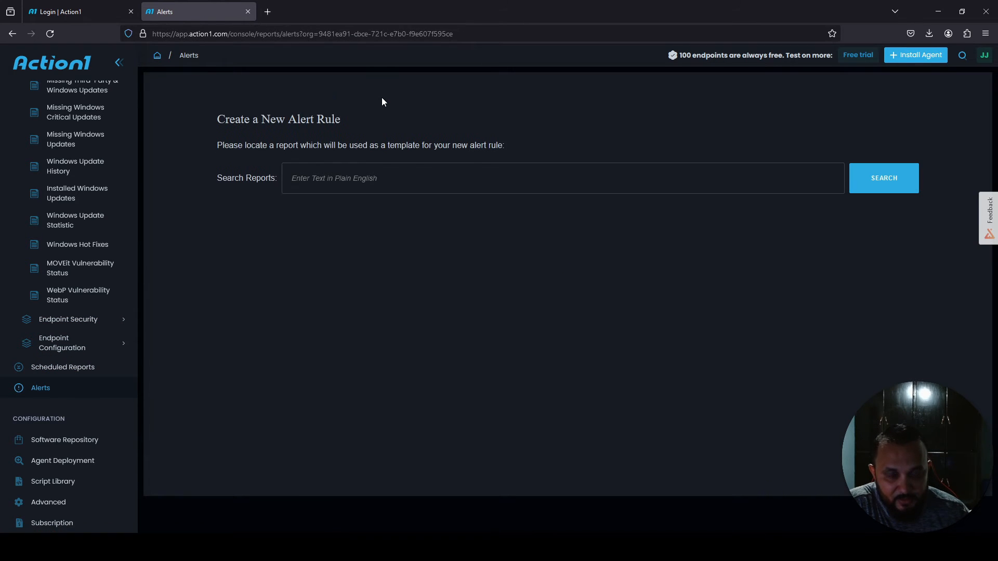
{"action": "left_click", "coordinate": [356, 180]}
{"action": "type", "text": "cr"}
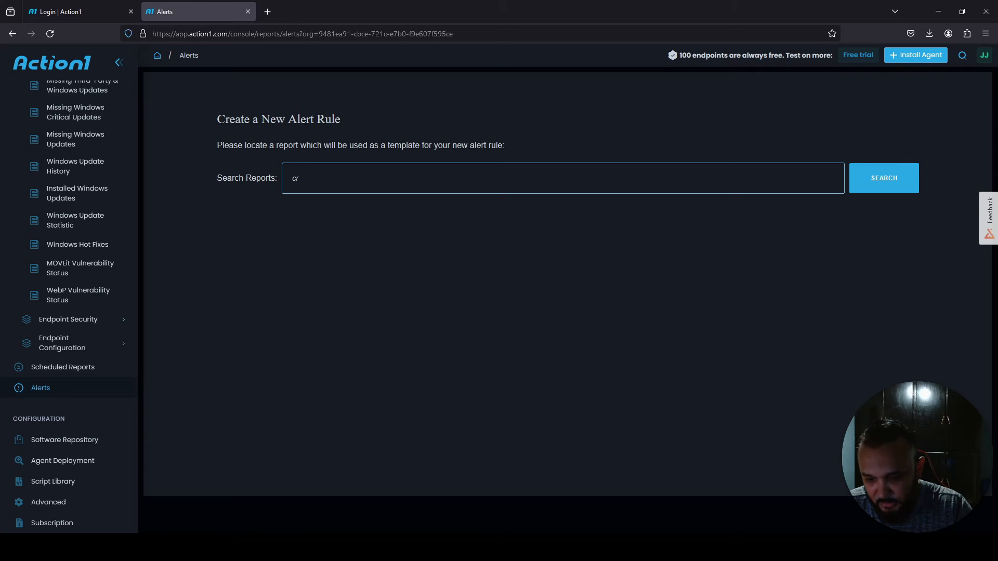
{"action": "type", "text": "itical"}
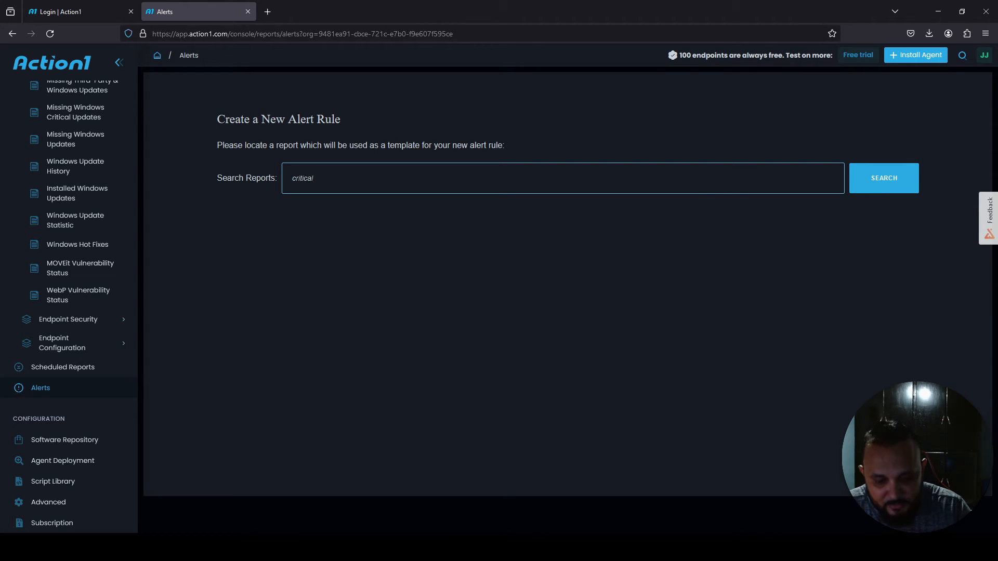
{"action": "left_click", "coordinate": [895, 176]}
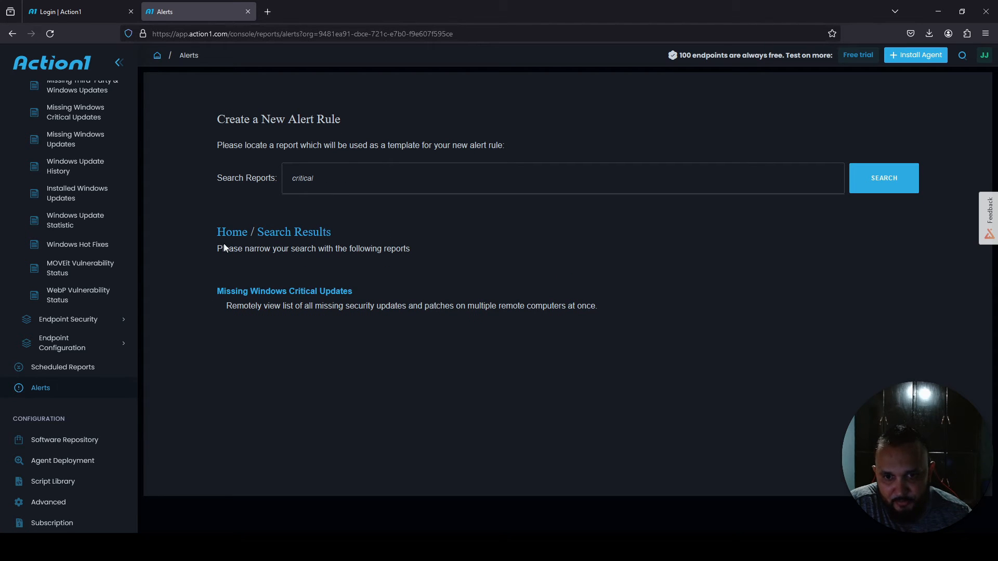
{"action": "left_click", "coordinate": [260, 294]}
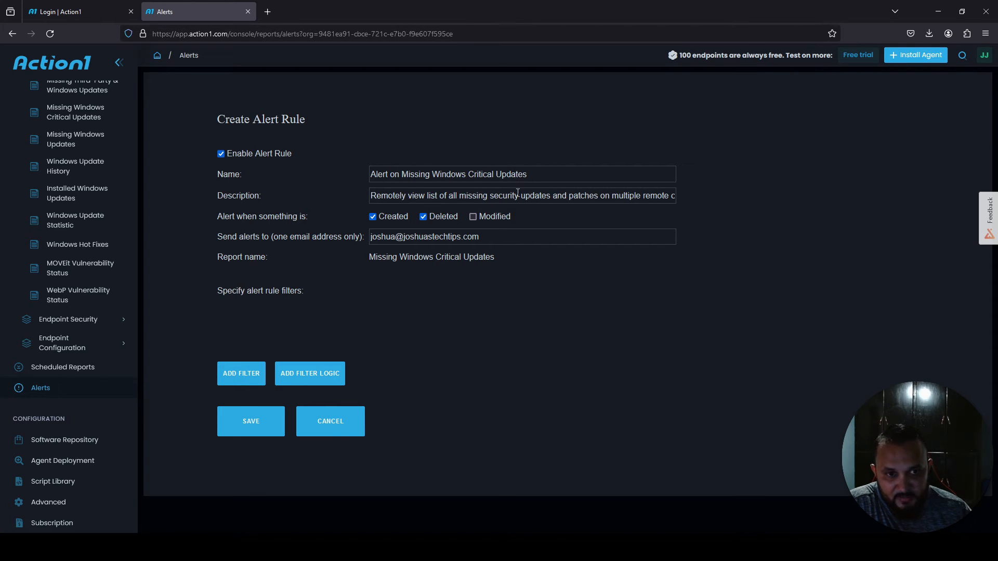
{"action": "left_click", "coordinate": [331, 425]}
{"action": "scroll", "coordinate": [113, 341], "scroll_direction": "down", "scroll_amount": 3}
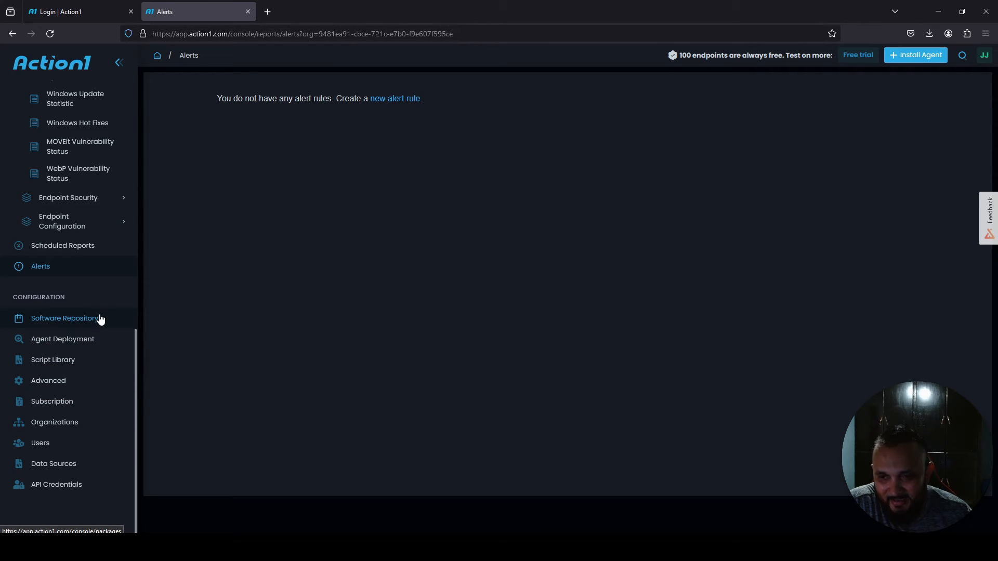
{"action": "left_click", "coordinate": [81, 321]}
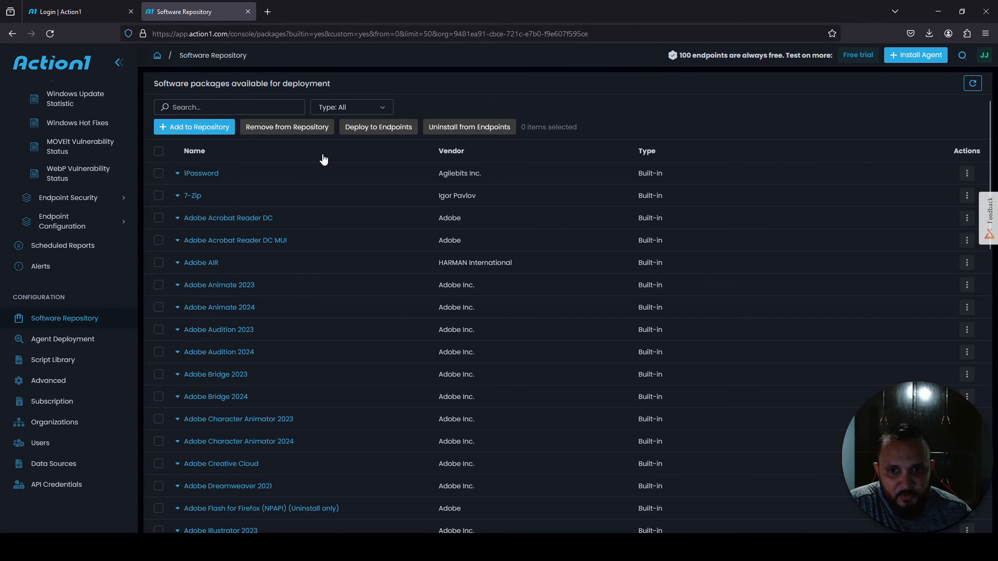
- Scroll through the repository packages, then search the list for 'zoom'
{"action": "scroll", "coordinate": [323, 310], "scroll_direction": "down", "scroll_amount": 10}
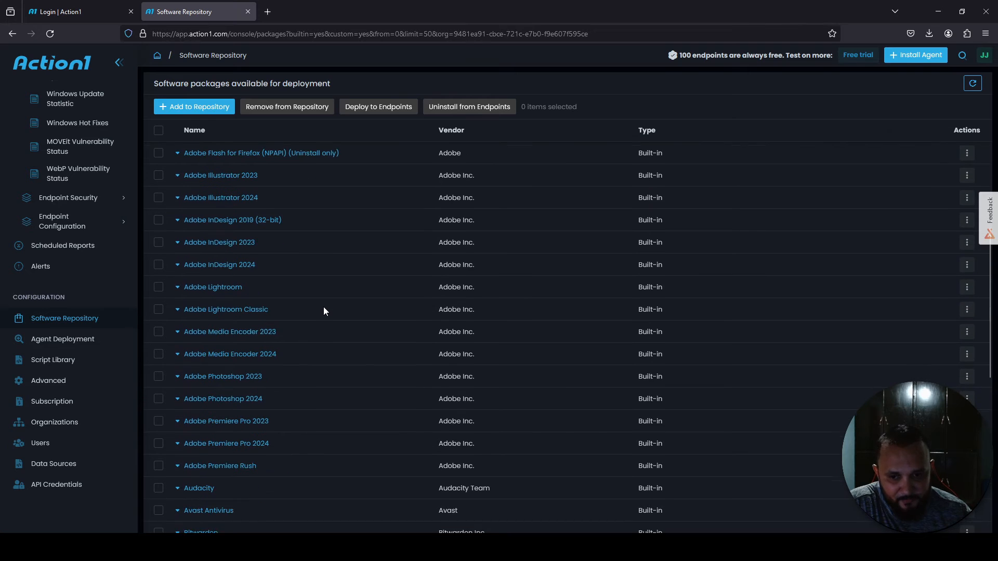
{"action": "scroll", "coordinate": [323, 311], "scroll_direction": "down", "scroll_amount": 5}
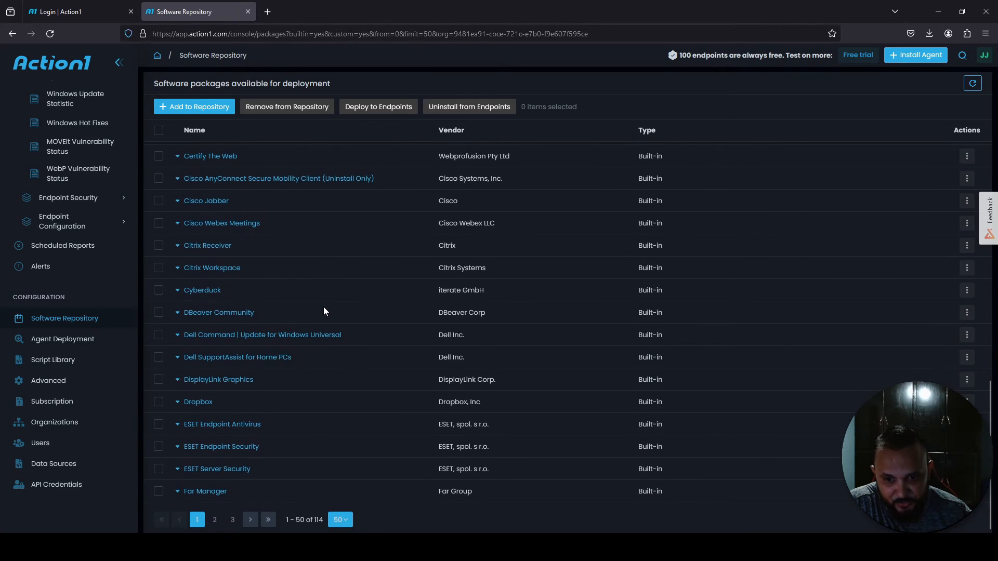
{"action": "scroll", "coordinate": [323, 311], "scroll_direction": "up", "scroll_amount": 7}
{"action": "scroll", "coordinate": [323, 311], "scroll_direction": "up", "scroll_amount": 8}
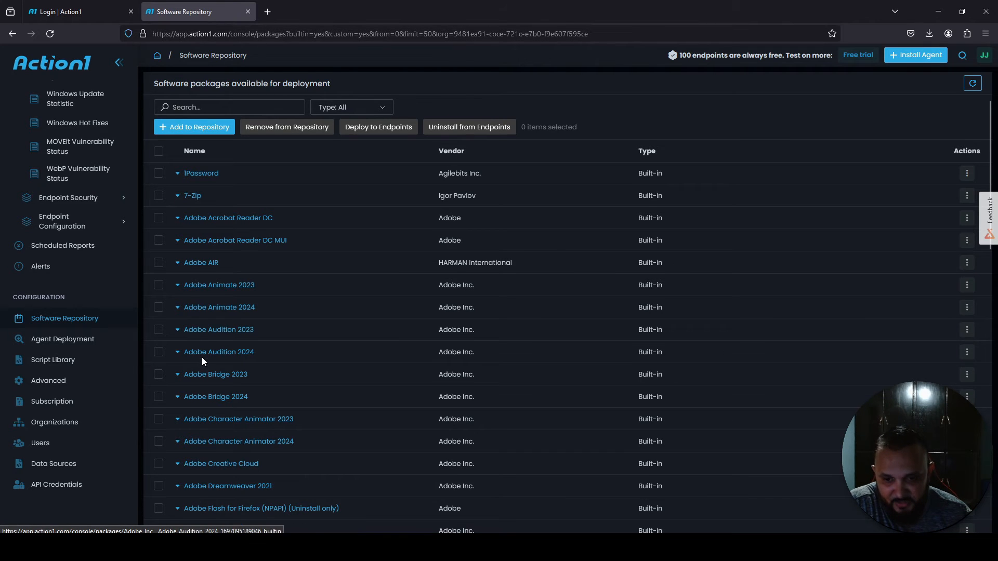
{"action": "scroll", "coordinate": [202, 357], "scroll_direction": "down", "scroll_amount": 2}
{"action": "scroll", "coordinate": [202, 363], "scroll_direction": "down", "scroll_amount": 12}
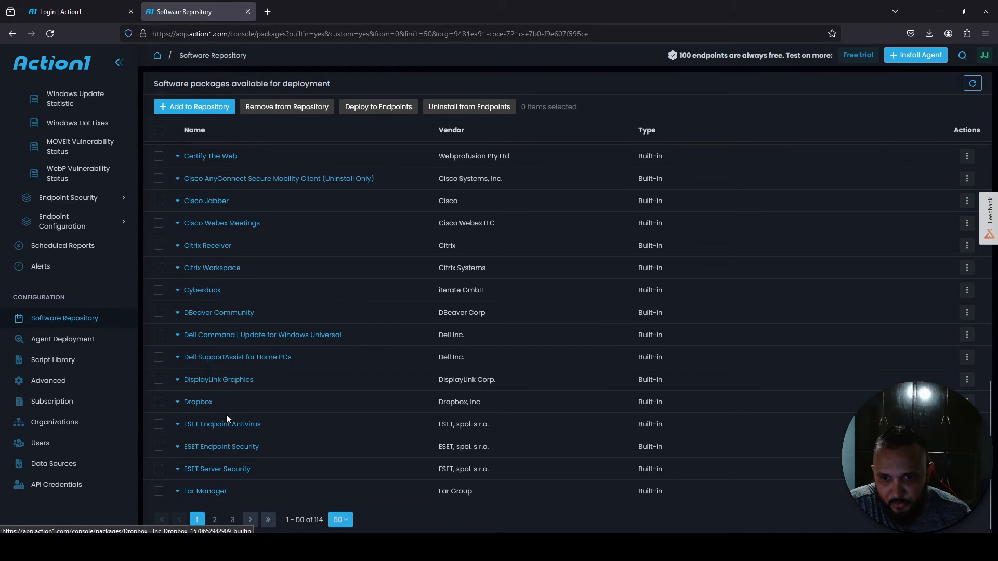
{"action": "scroll", "coordinate": [309, 466], "scroll_direction": "up", "scroll_amount": 14}
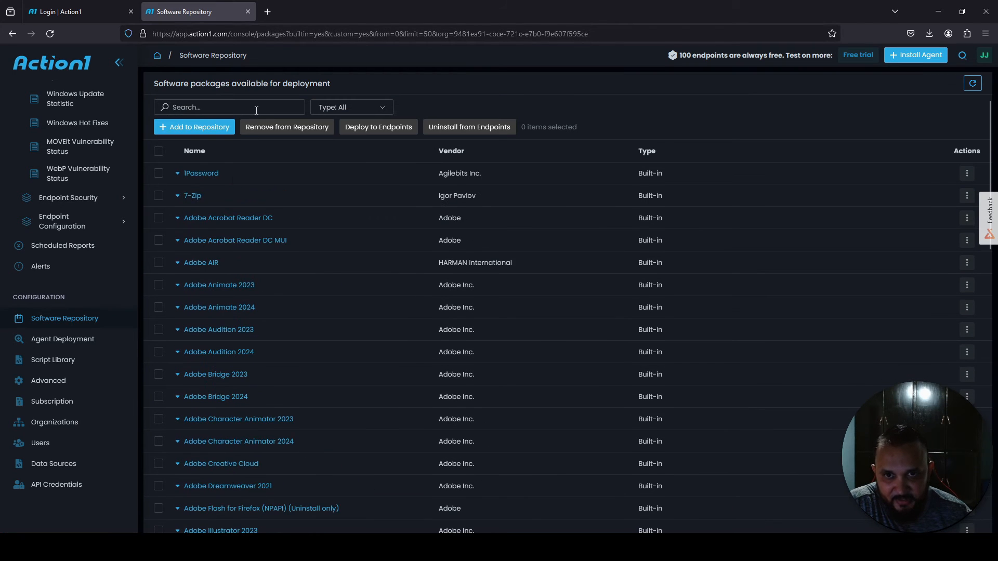
{"action": "left_click", "coordinate": [256, 108]}
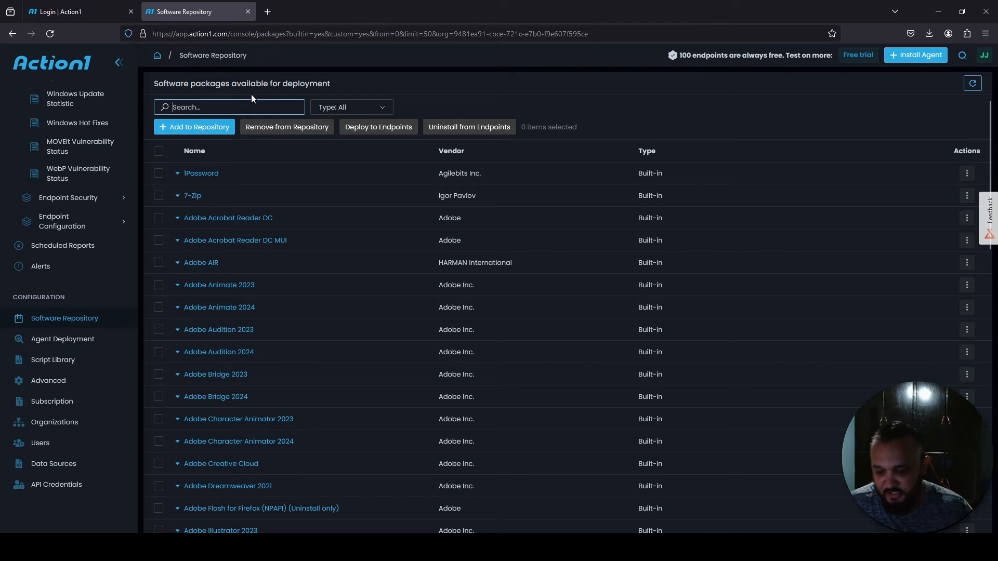
{"action": "type", "text": "zoom"}
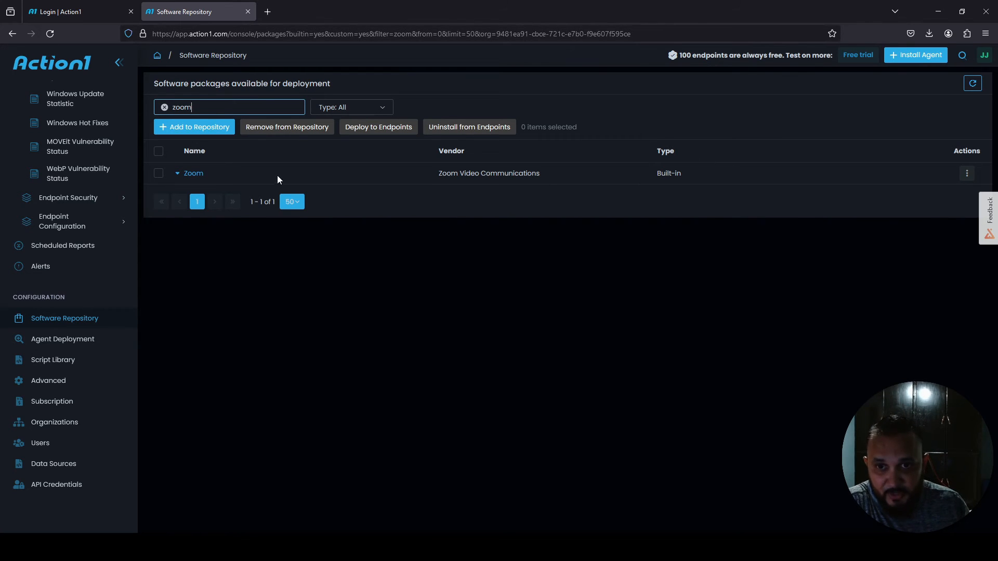
- Request account verification for custom packages by entering the emailed verification code, dismissing the notices
{"action": "left_click", "coordinate": [188, 129]}
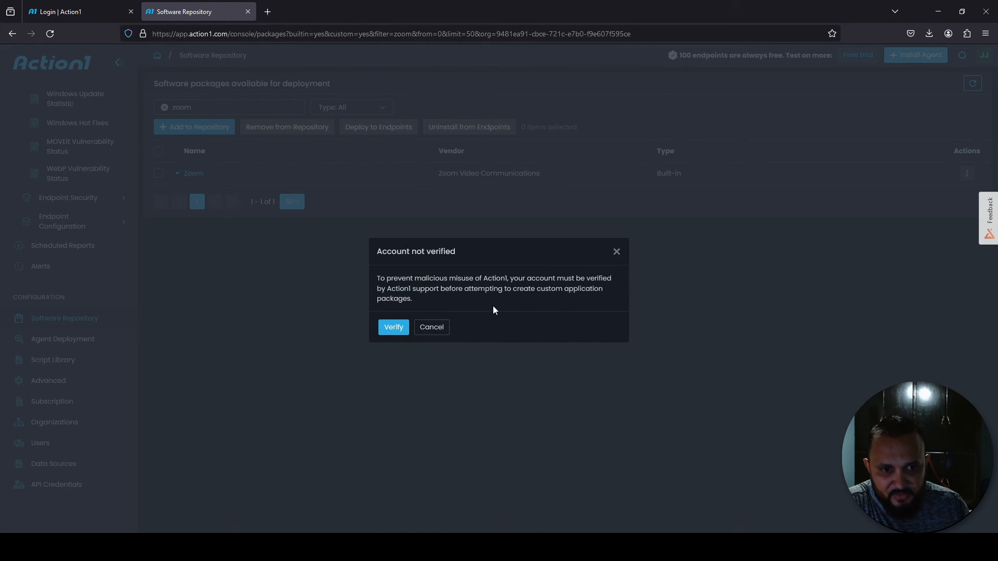
{"action": "left_click", "coordinate": [396, 323]}
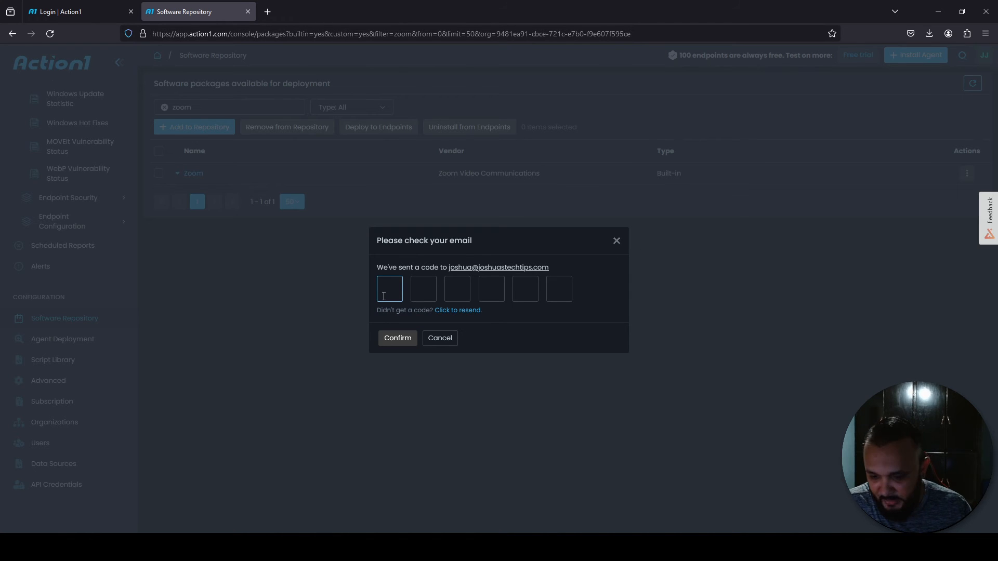
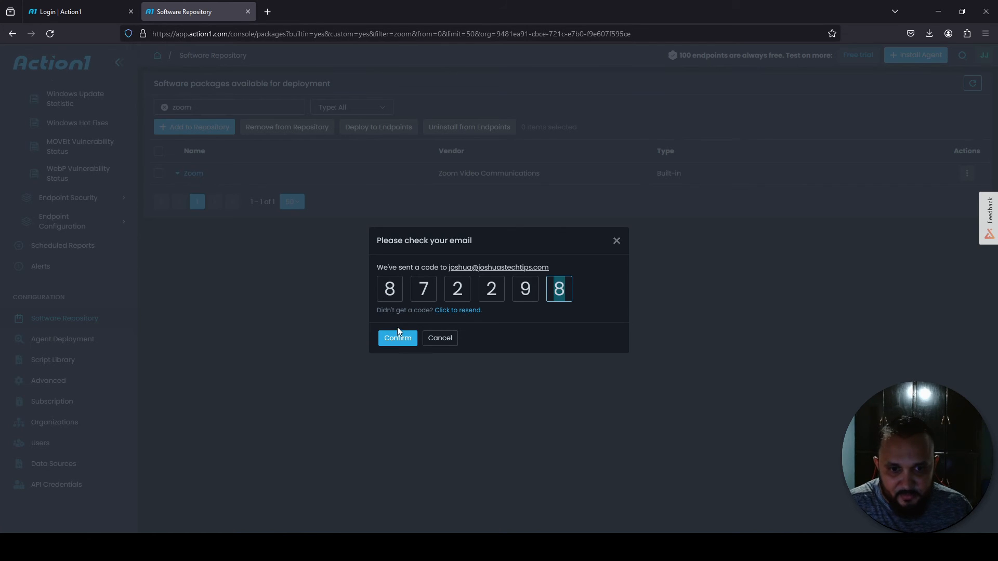
{"action": "left_click", "coordinate": [398, 335]}
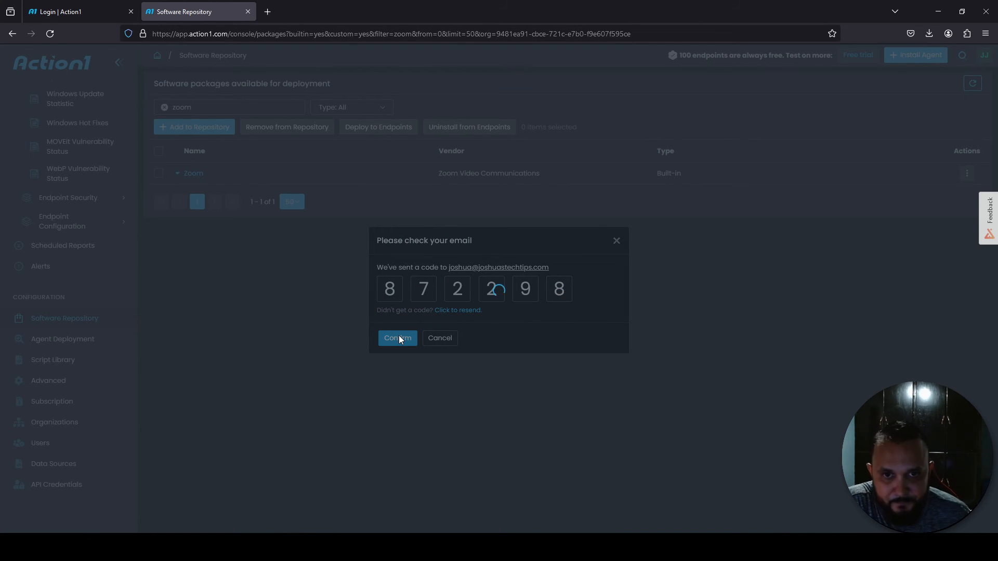
{"action": "left_click", "coordinate": [391, 319]}
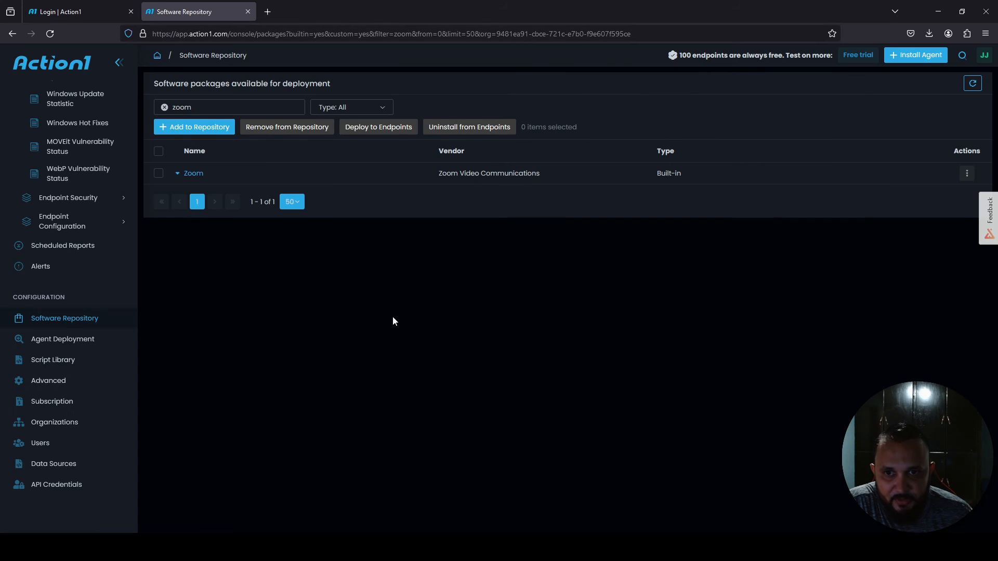
{"action": "left_click", "coordinate": [211, 128]}
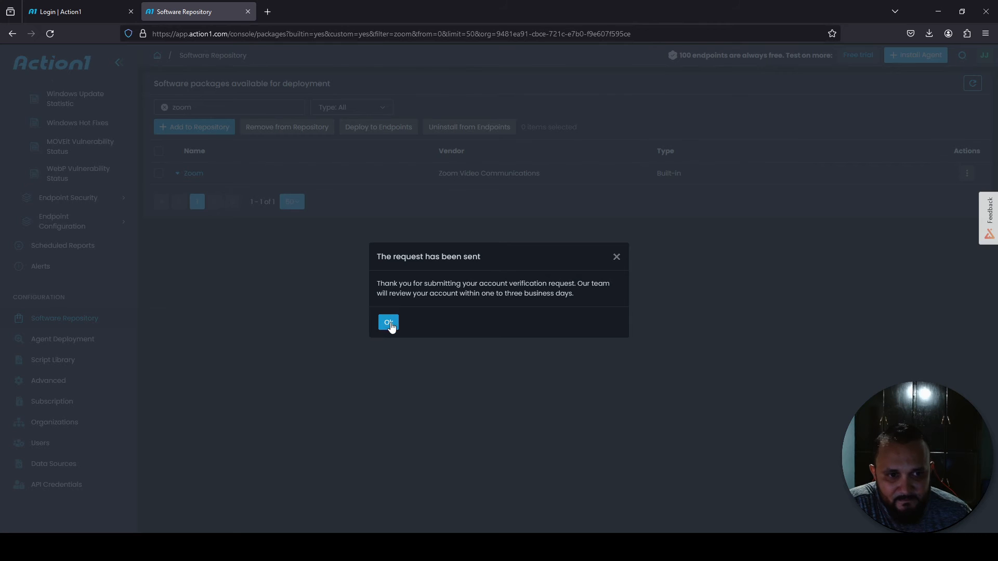
{"action": "left_click", "coordinate": [388, 324]}
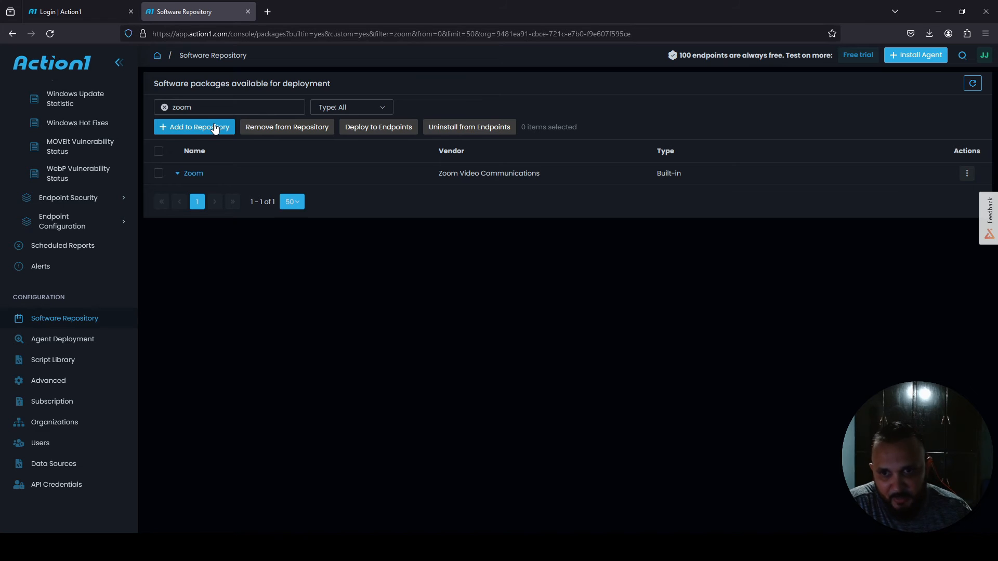
- Clear the 'zoom' search filter to show all packages, then go to Agent Deployment
{"action": "left_click_drag", "start_coordinate": [263, 104], "coordinate": [144, 107]}
{"action": "key", "text": "BackSpace"}
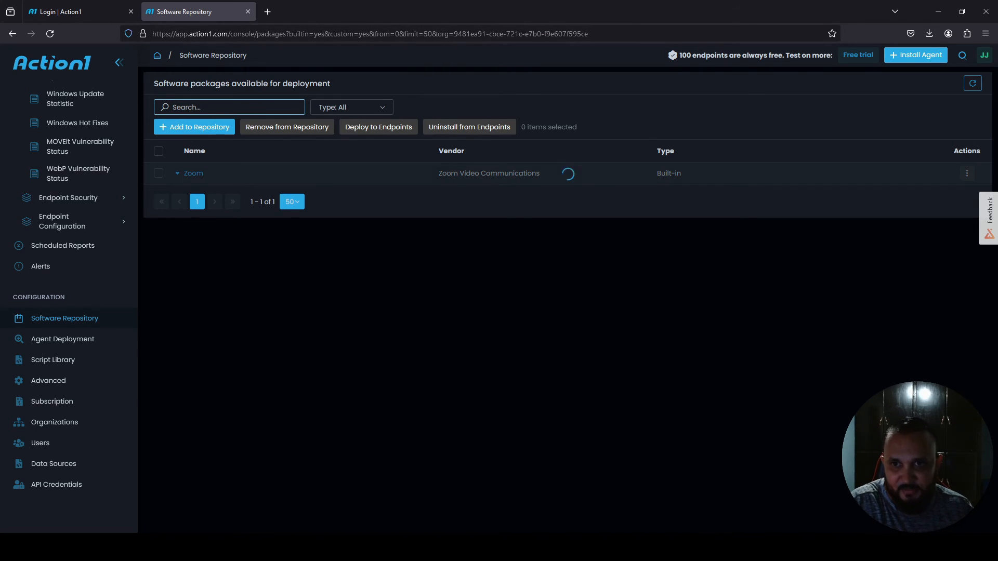
{"action": "scroll", "coordinate": [326, 275], "scroll_direction": "down", "scroll_amount": 6}
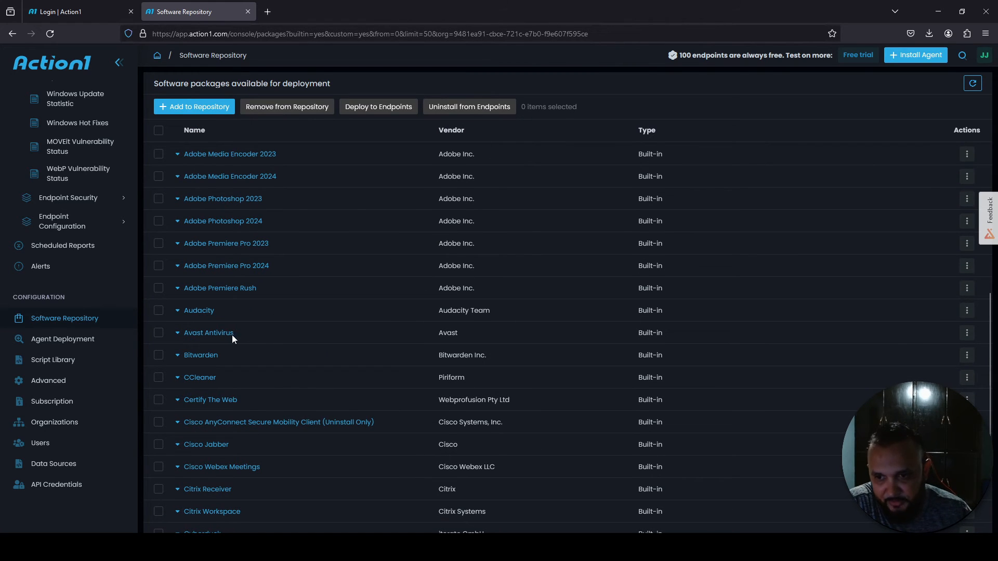
{"action": "left_click", "coordinate": [63, 342]}
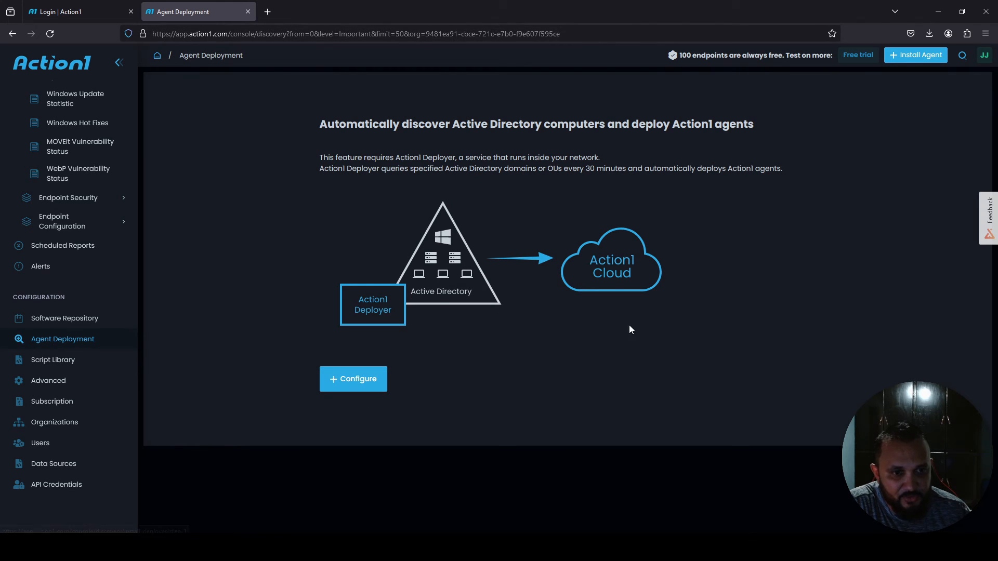
- Start the Active Directory deployer setup, cancel the Install Deployer wizard, and go to Script Library
{"action": "left_click", "coordinate": [362, 391]}
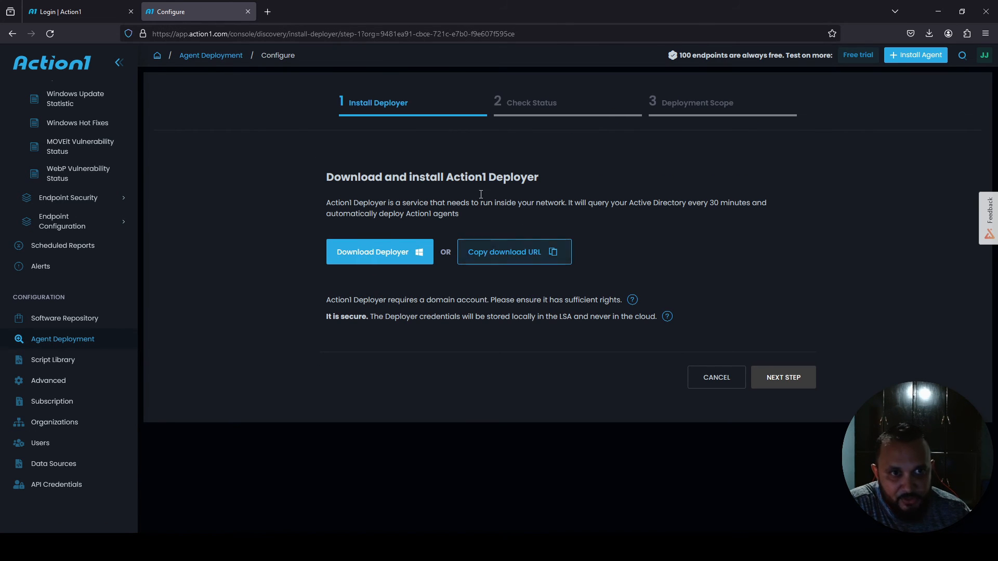
{"action": "left_click", "coordinate": [713, 380]}
{"action": "left_click", "coordinate": [79, 359]}
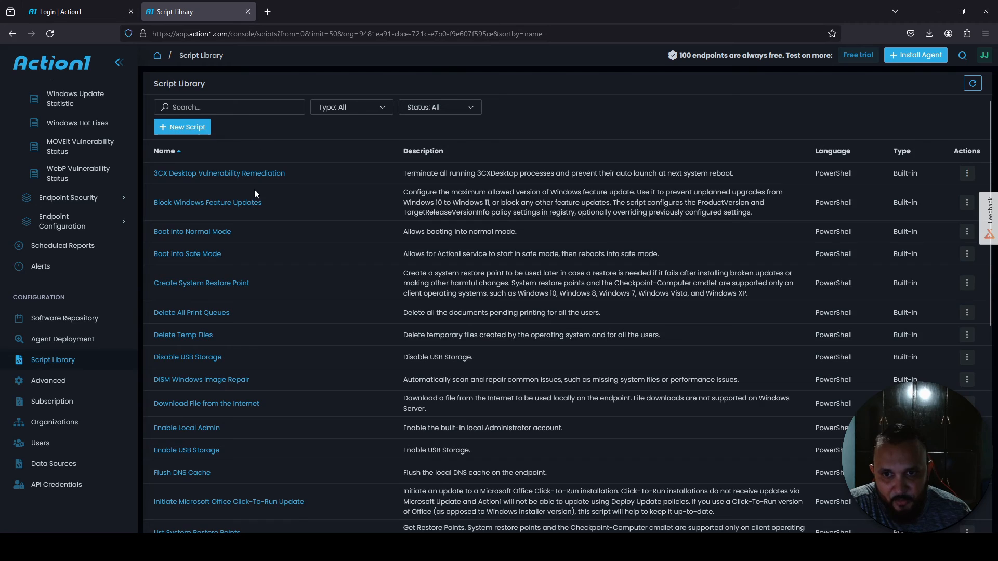
- Browse the built-in scripts, view the Flush DNS Cache actions menu, then return to Endpoints
{"action": "scroll", "coordinate": [254, 192], "scroll_direction": "down", "scroll_amount": 10}
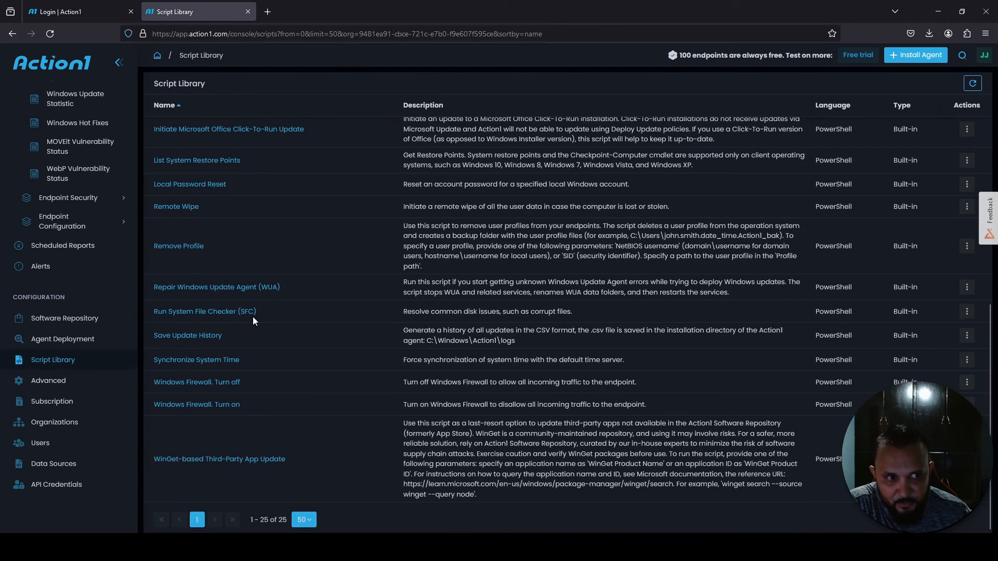
{"action": "scroll", "coordinate": [252, 317], "scroll_direction": "up", "scroll_amount": 8}
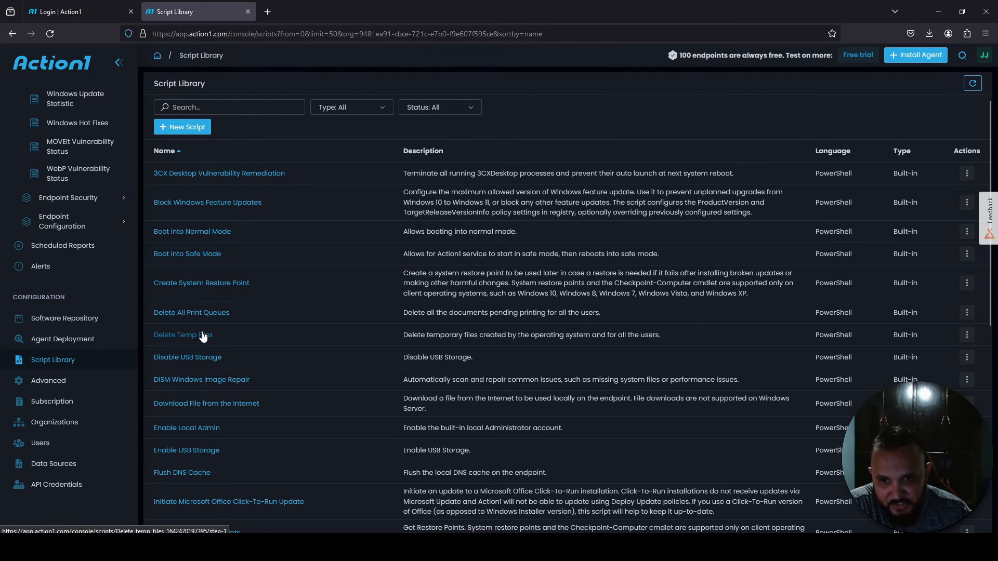
{"action": "scroll", "coordinate": [202, 340], "scroll_direction": "down", "scroll_amount": 5}
{"action": "scroll", "coordinate": [198, 430], "scroll_direction": "up", "scroll_amount": 5}
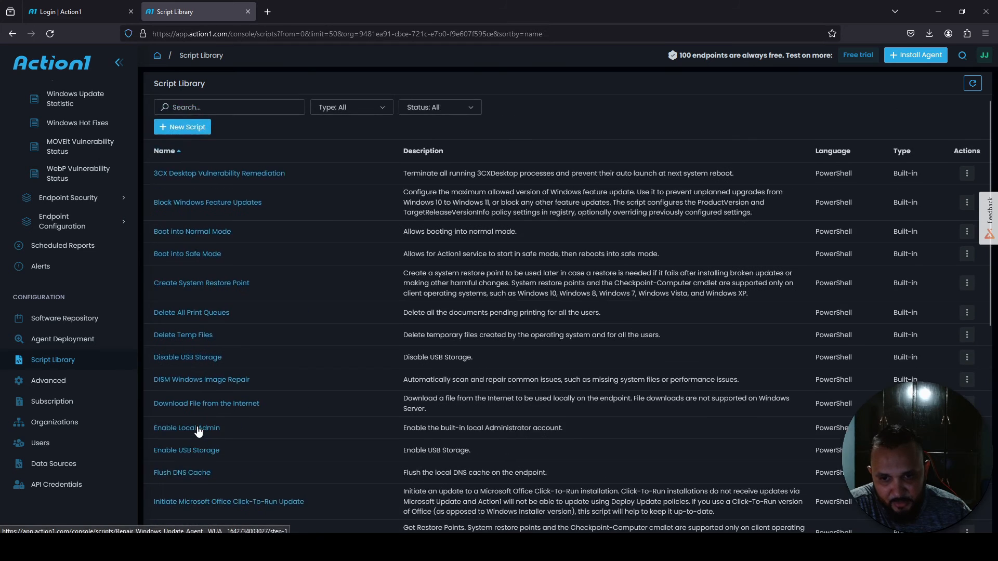
{"action": "scroll", "coordinate": [198, 426], "scroll_direction": "down", "scroll_amount": 3}
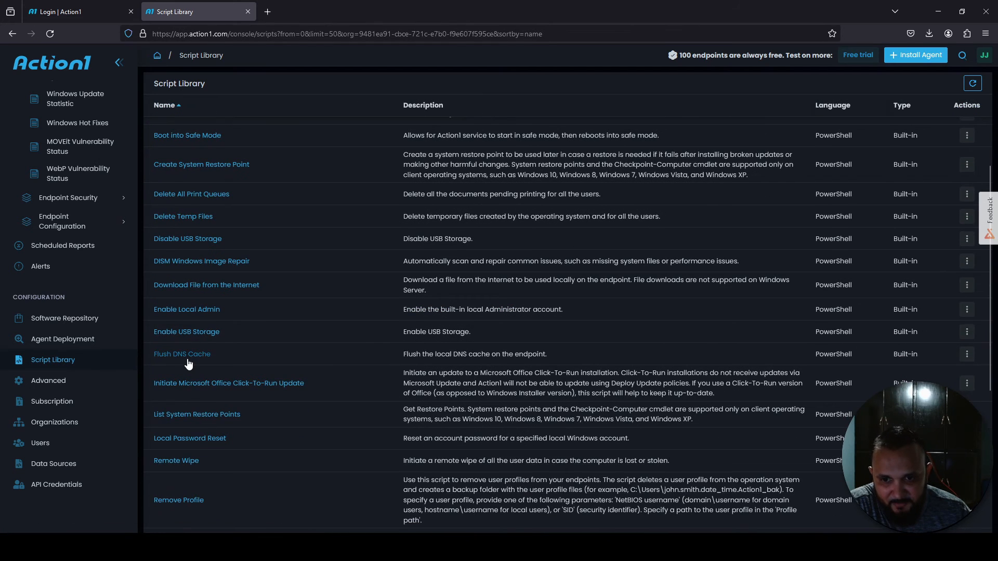
{"action": "left_click", "coordinate": [967, 355]}
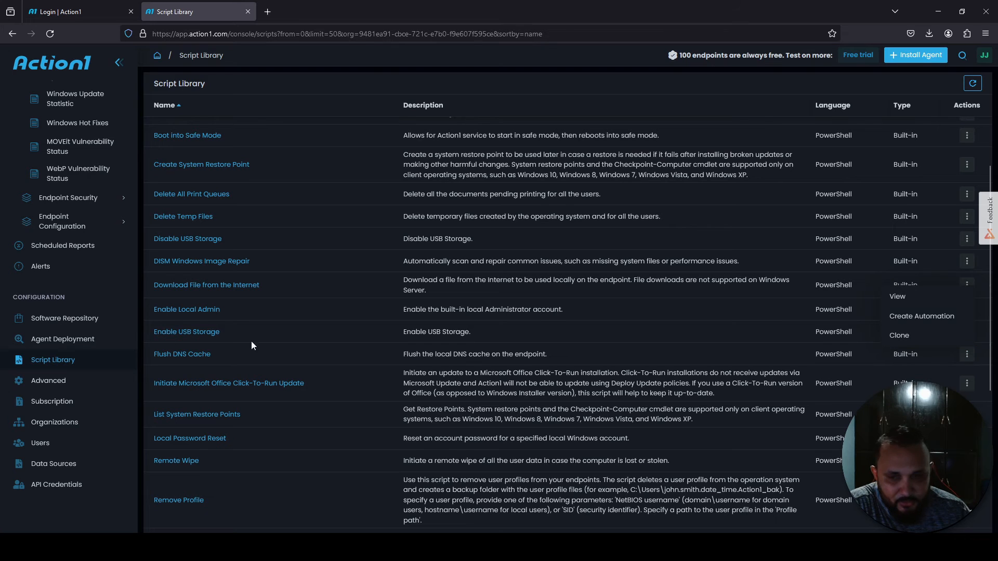
{"action": "scroll", "coordinate": [101, 297], "scroll_direction": "up", "scroll_amount": 10}
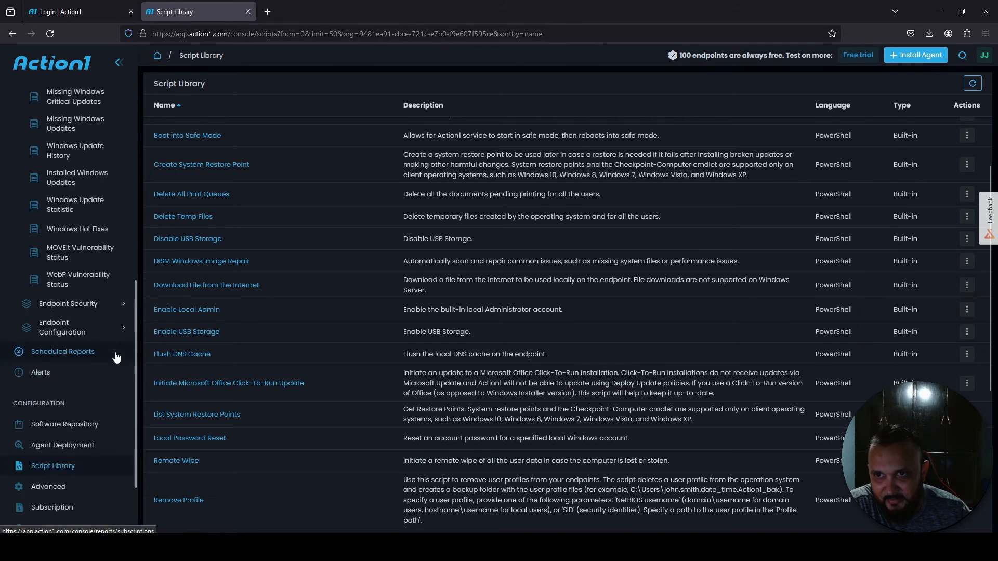
{"action": "left_click", "coordinate": [69, 140]}
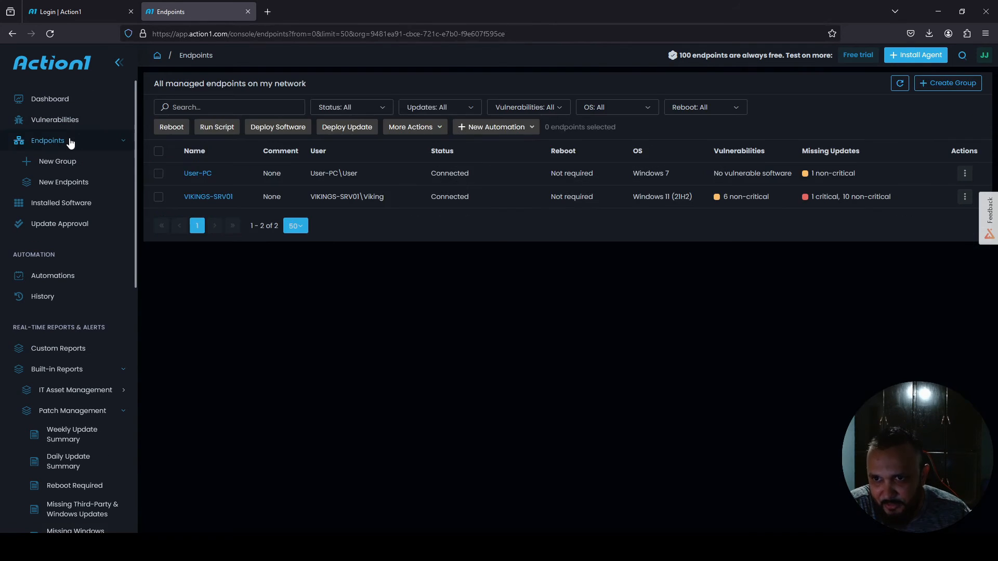
{"action": "left_click", "coordinate": [158, 174]}
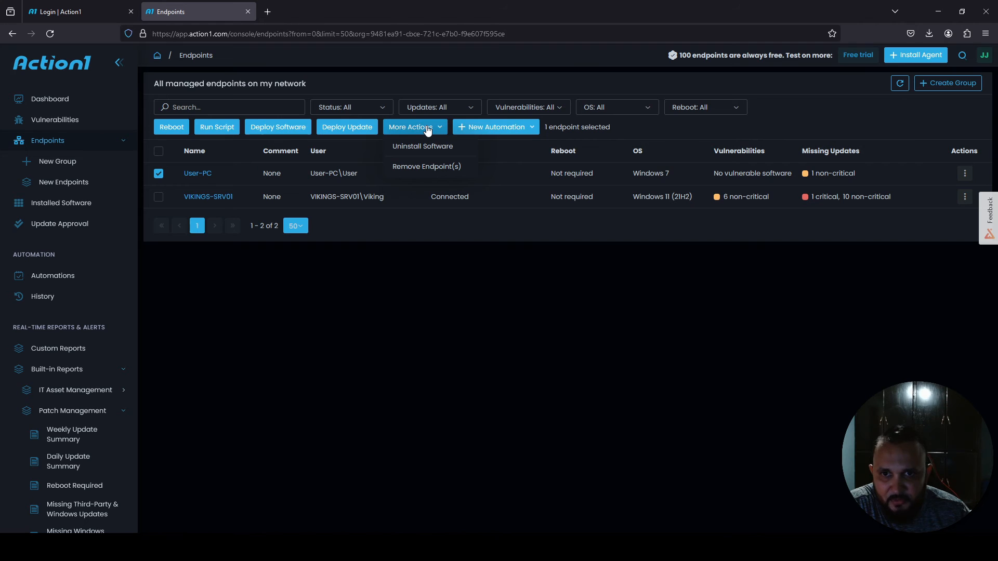
{"action": "left_click", "coordinate": [217, 127]}
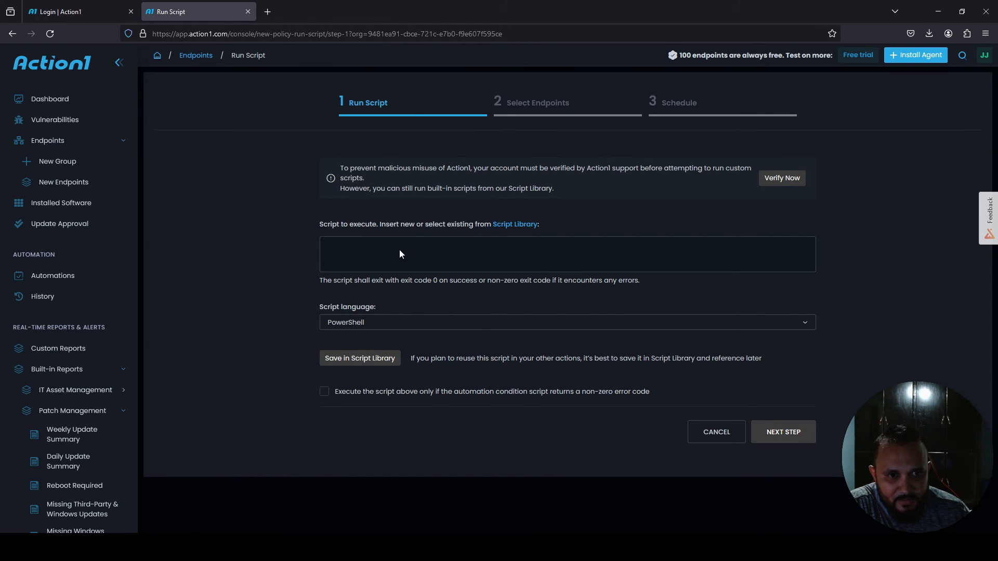
{"action": "left_click", "coordinate": [519, 224]}
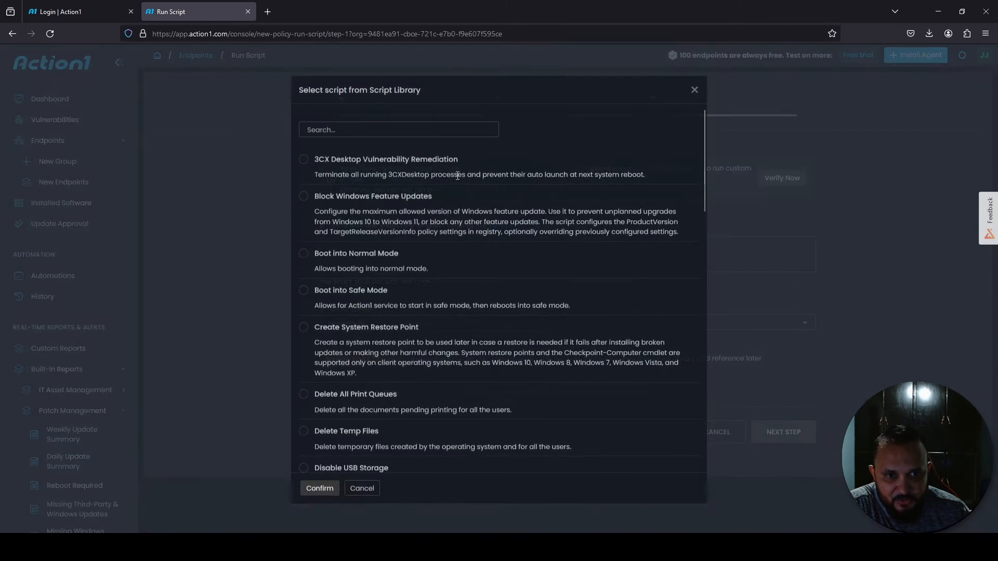
{"action": "scroll", "coordinate": [311, 333], "scroll_direction": "down", "scroll_amount": 3}
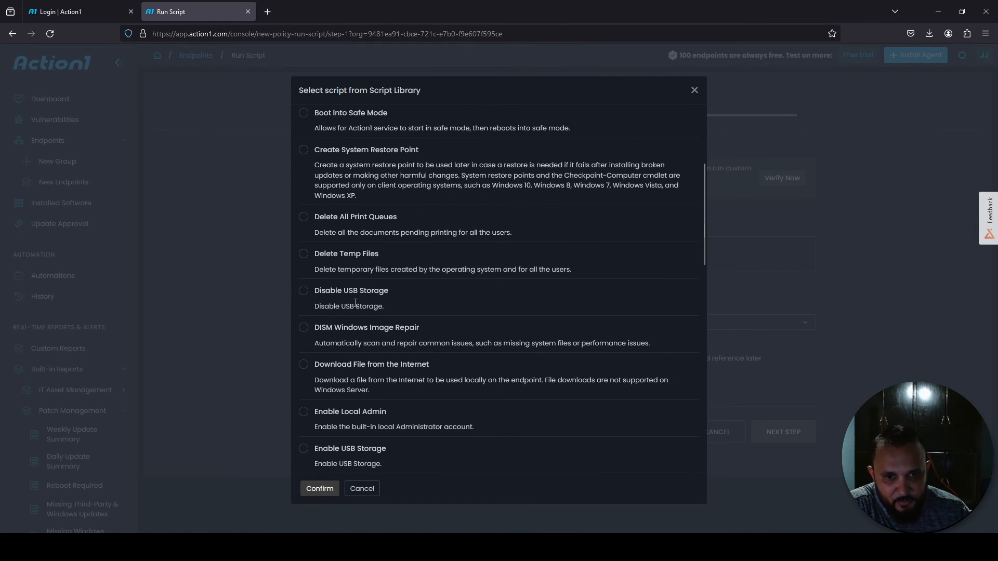
{"action": "left_click", "coordinate": [306, 292]}
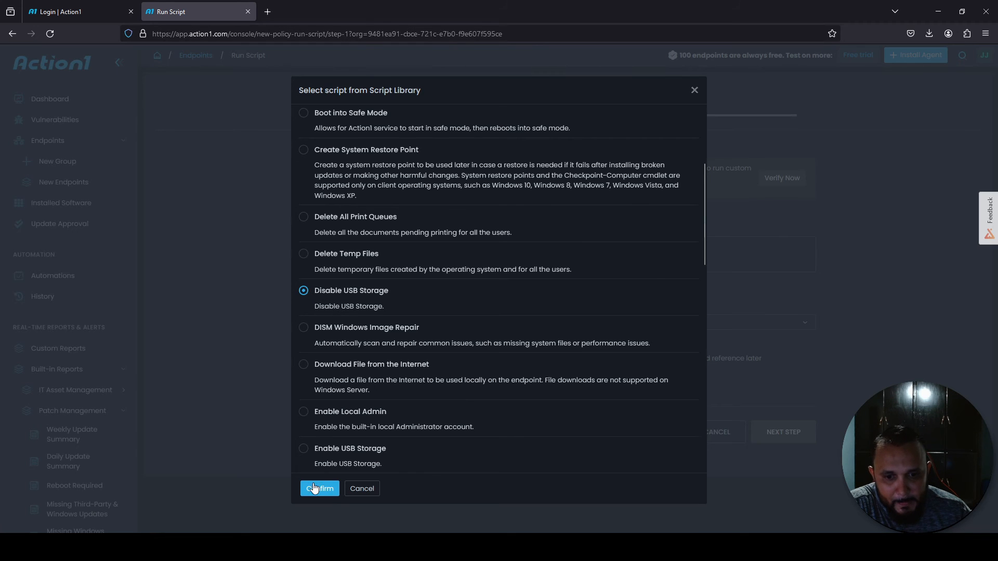
{"action": "left_click", "coordinate": [314, 489]}
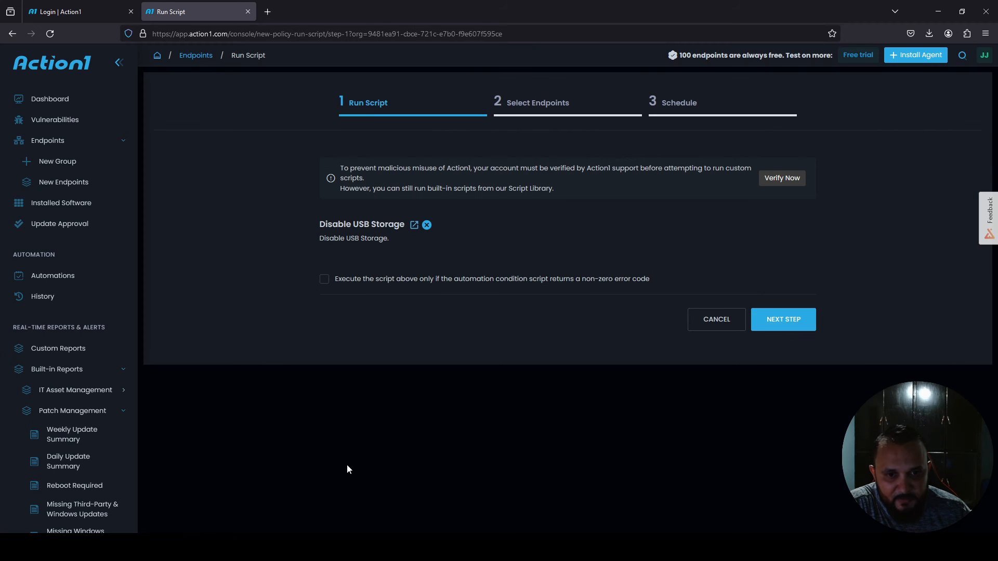
{"action": "left_click", "coordinate": [710, 319]}
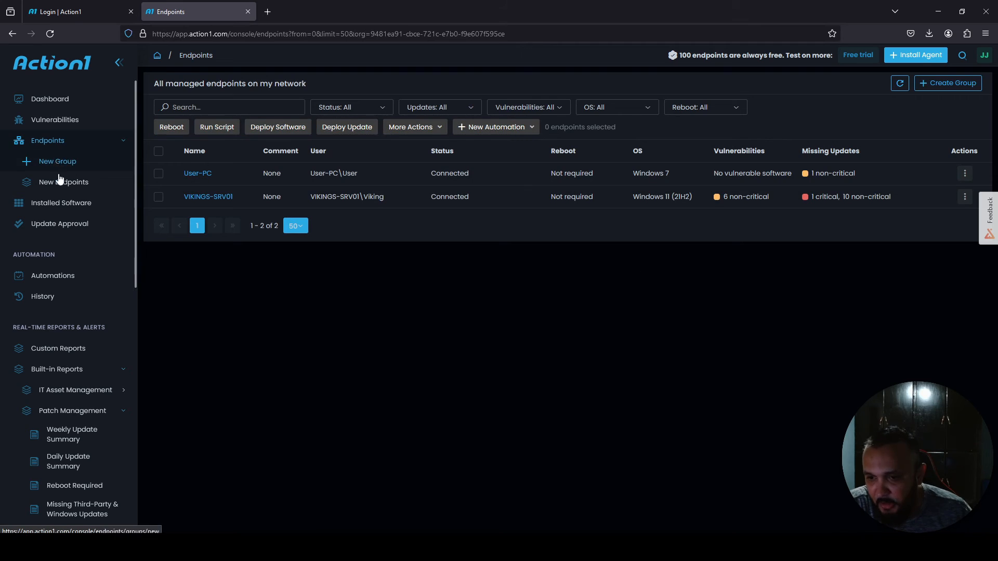
{"action": "scroll", "coordinate": [81, 208], "scroll_direction": "down", "scroll_amount": 10}
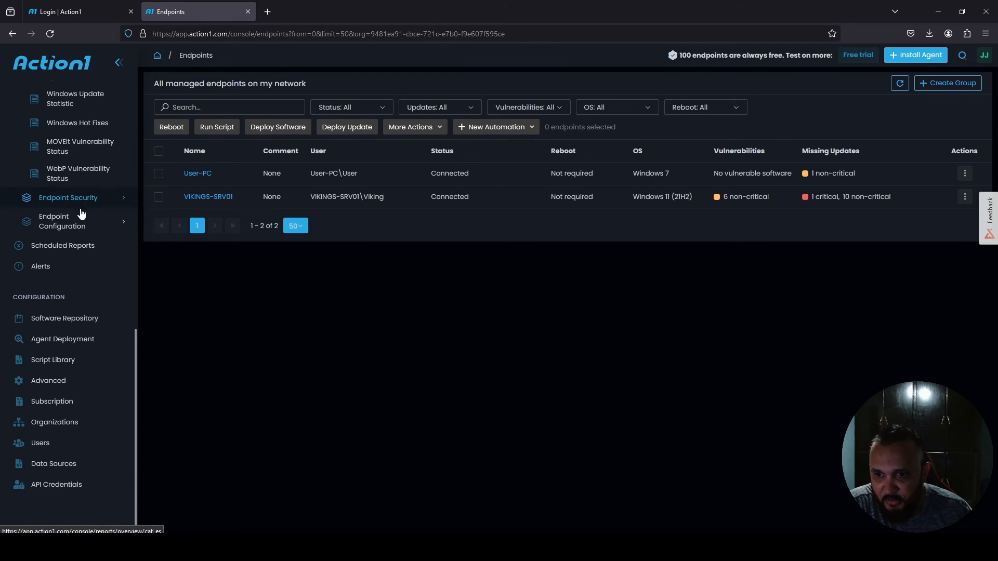
- Go to the Advanced settings page under Configuration
{"action": "left_click", "coordinate": [40, 382]}
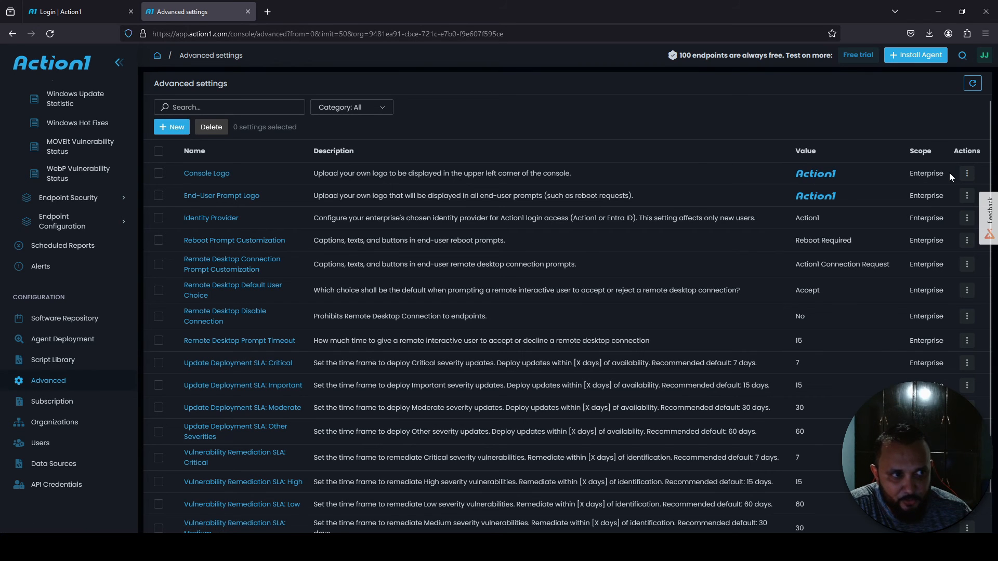
- Open the Console Logo setting's editor and close it without changes
{"action": "left_click", "coordinate": [967, 174]}
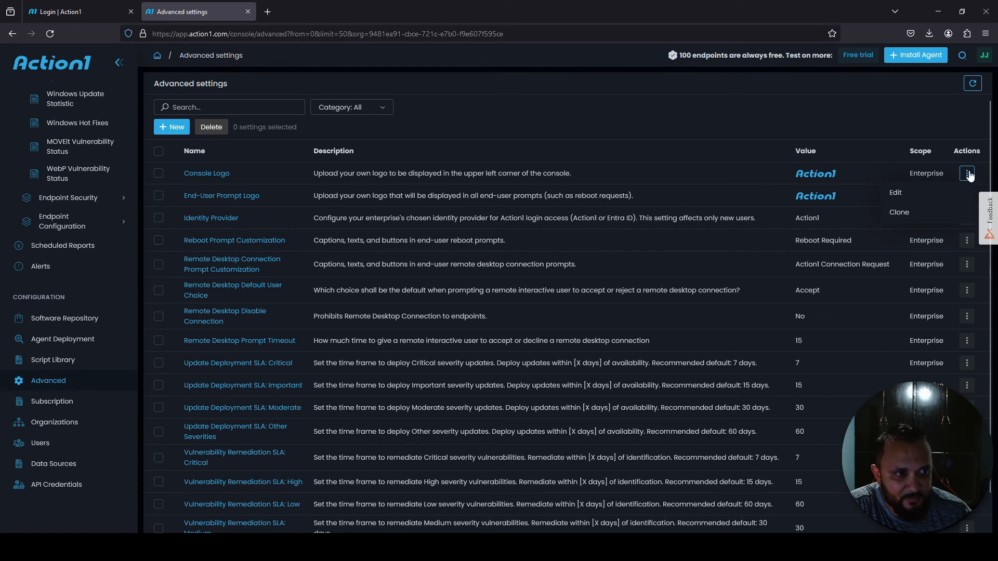
{"action": "left_click", "coordinate": [905, 192]}
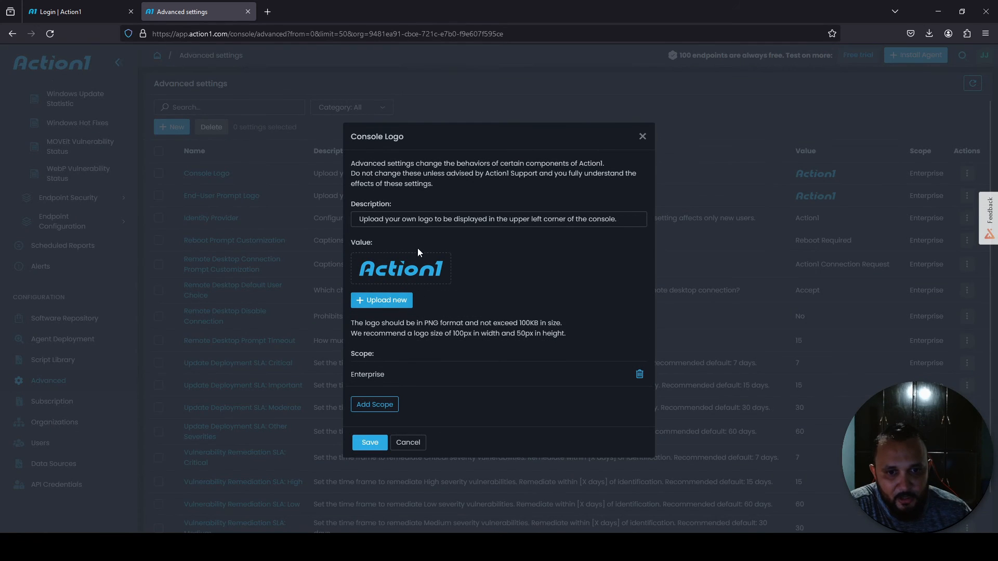
{"action": "left_click", "coordinate": [641, 137]}
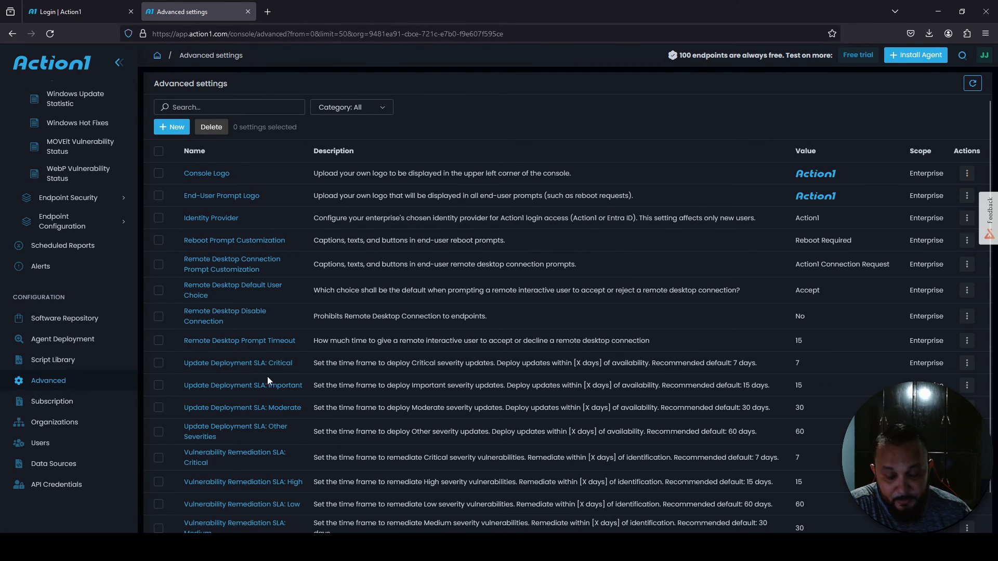
- Scroll through the remaining advanced settings, then go to the Subscription page
{"action": "scroll", "coordinate": [285, 395], "scroll_direction": "down", "scroll_amount": 1}
{"action": "scroll", "coordinate": [281, 442], "scroll_direction": "down", "scroll_amount": 1}
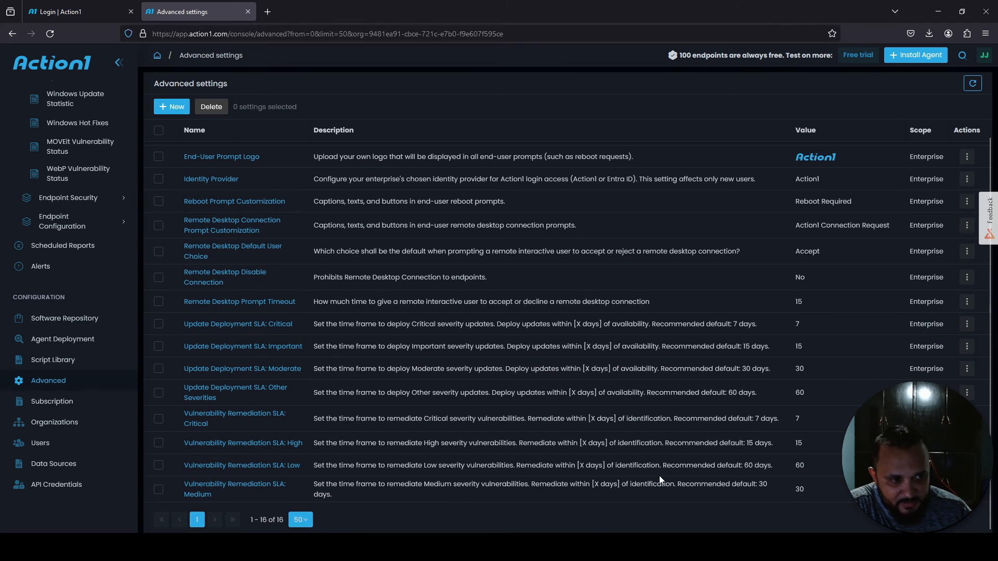
{"action": "scroll", "coordinate": [883, 343], "scroll_direction": "up", "scroll_amount": 2}
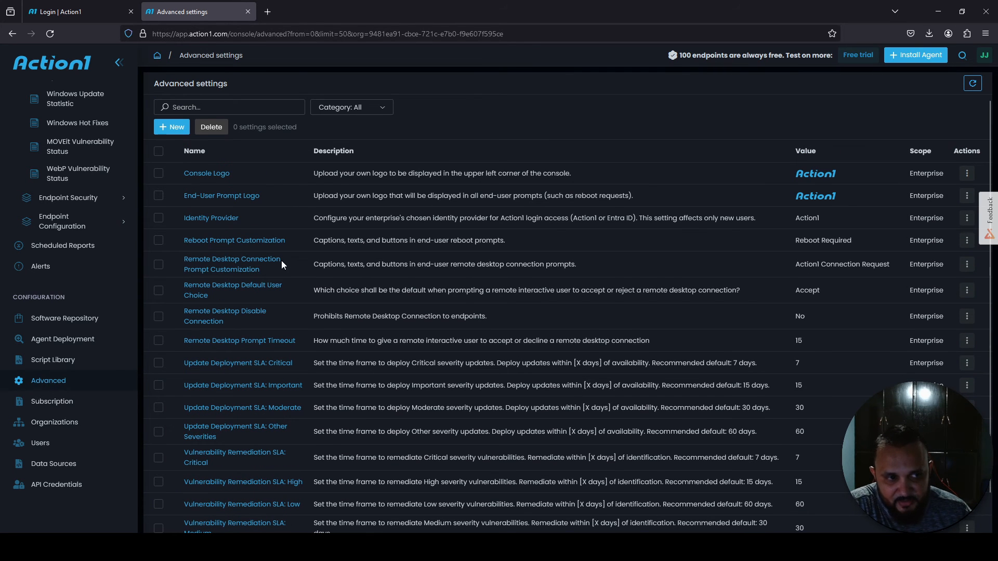
{"action": "left_click", "coordinate": [76, 405]}
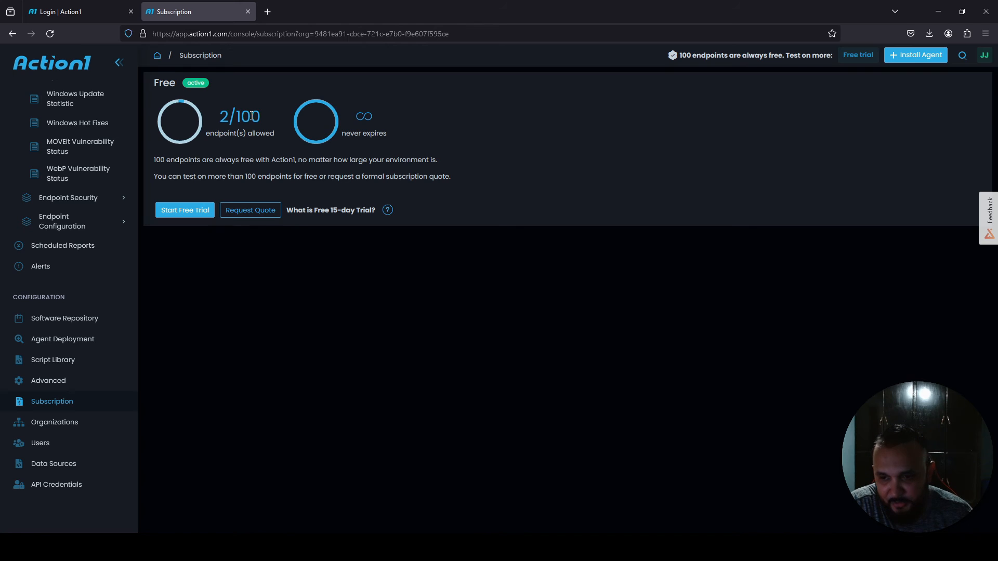
- Go to the Organizations settings page after reviewing the Free plan
{"action": "left_click", "coordinate": [73, 424]}
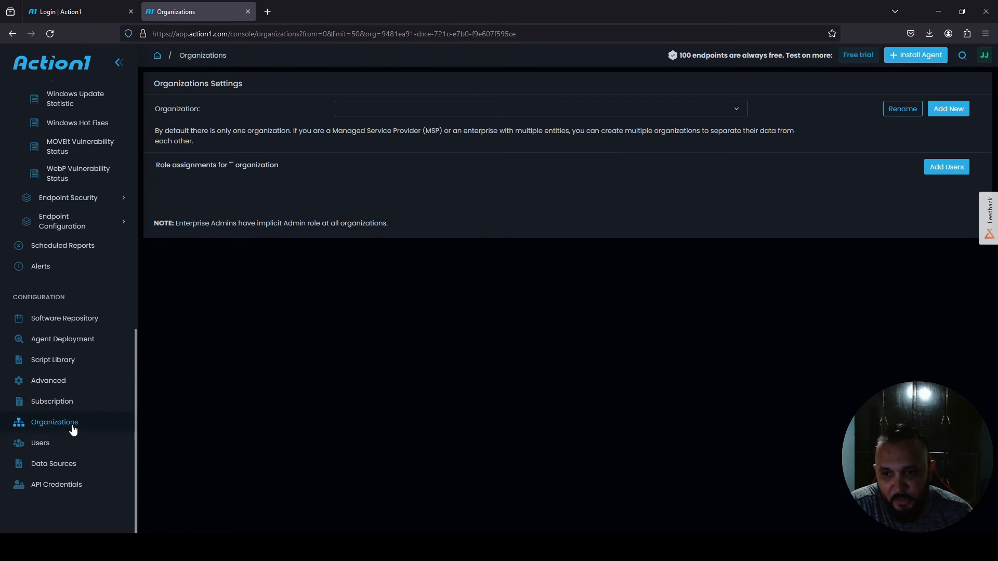
- Add an Enterprise Admin role assignment for My Enterprise, then go to Users
{"action": "left_click", "coordinate": [690, 108]}
{"action": "left_click", "coordinate": [482, 190]}
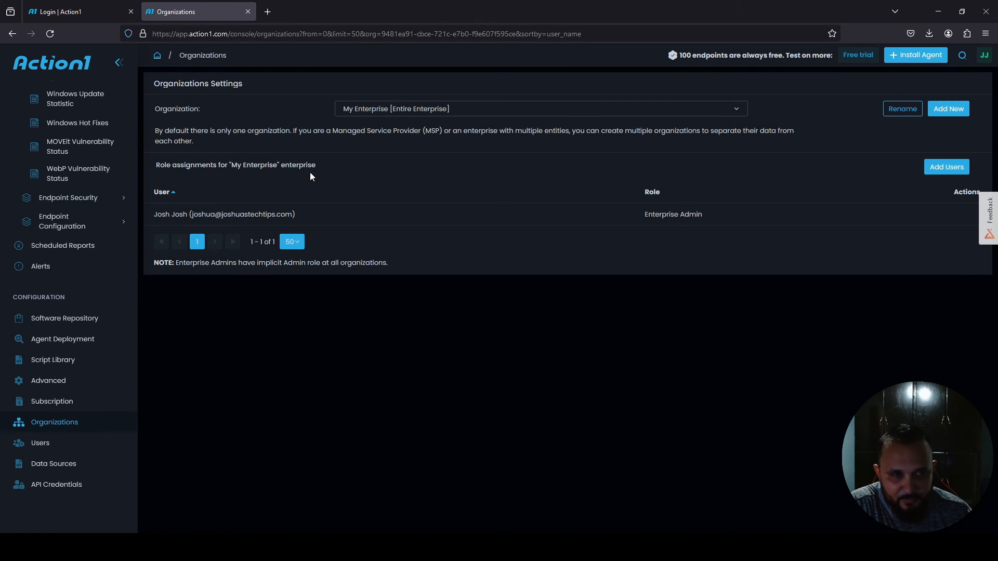
{"action": "left_click", "coordinate": [939, 173]}
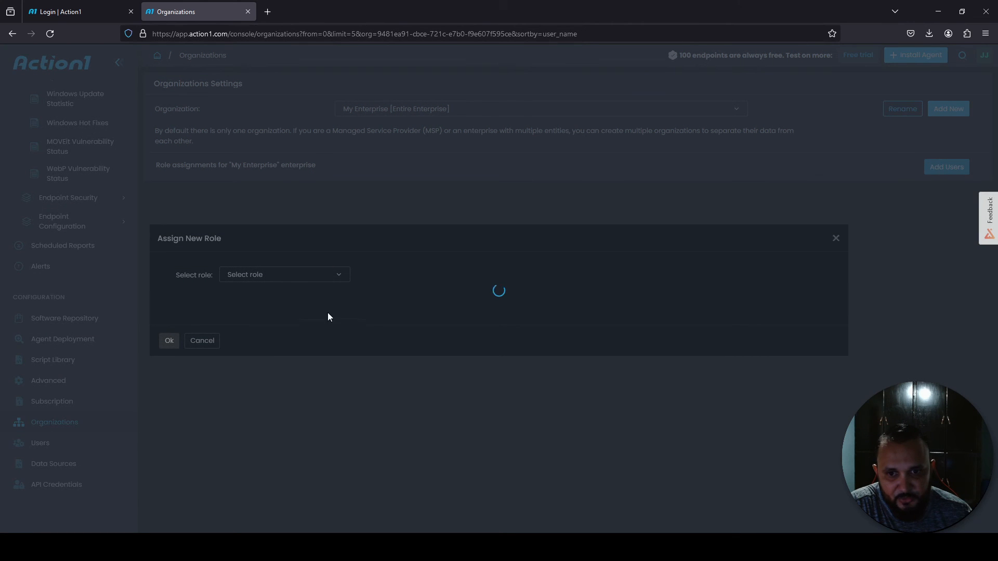
{"action": "left_click", "coordinate": [325, 272]}
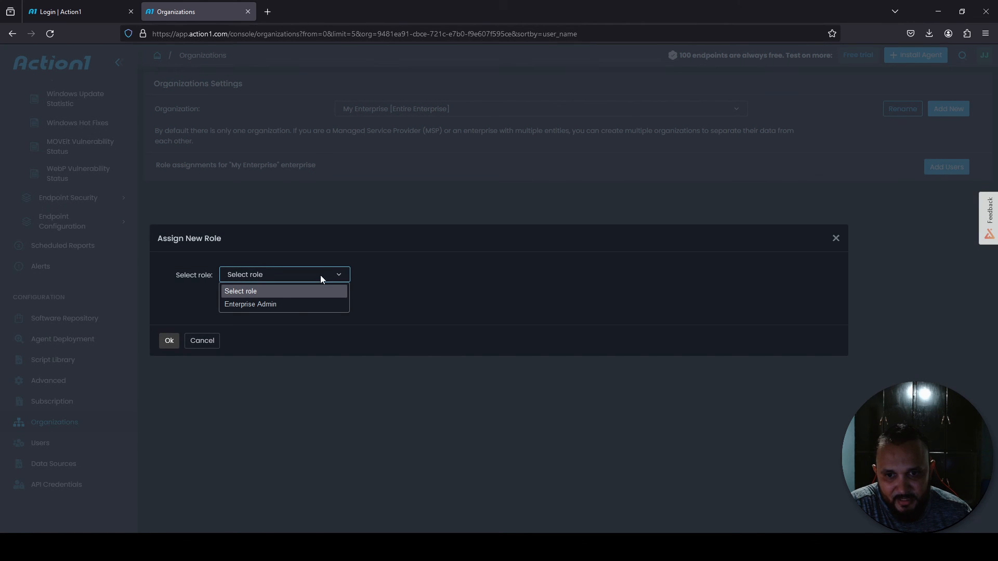
{"action": "left_click", "coordinate": [284, 304]}
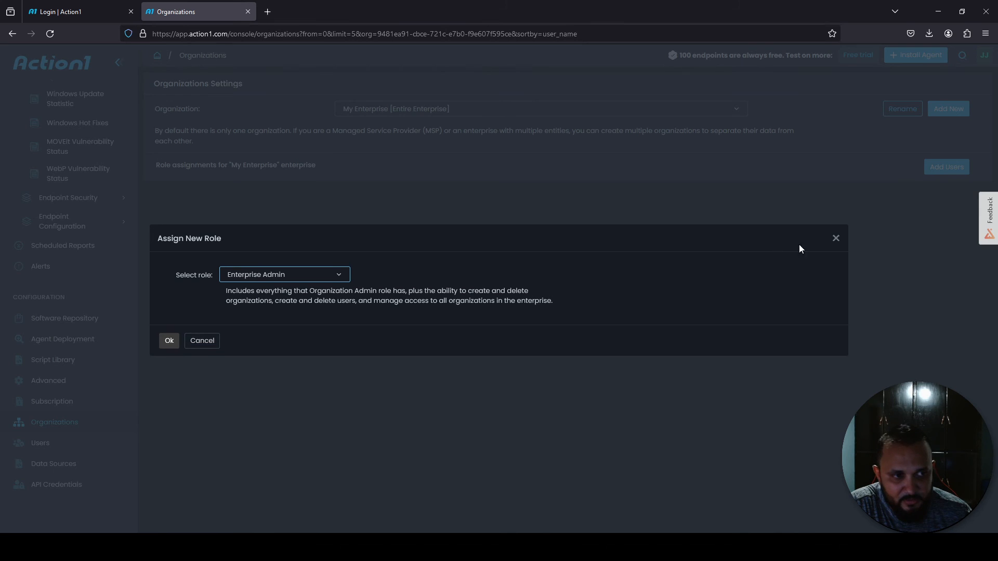
{"action": "left_click", "coordinate": [835, 238]}
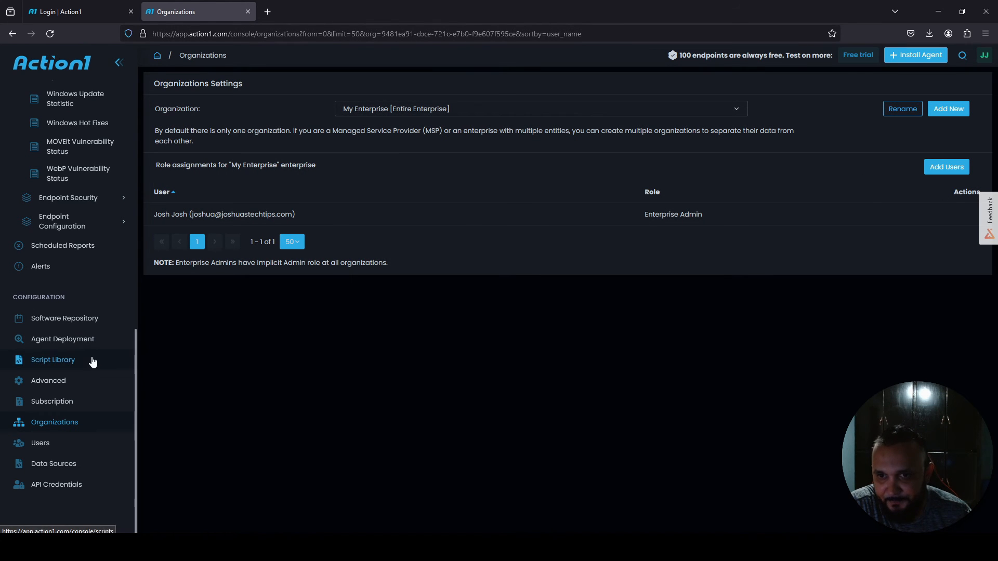
{"action": "left_click", "coordinate": [41, 446]}
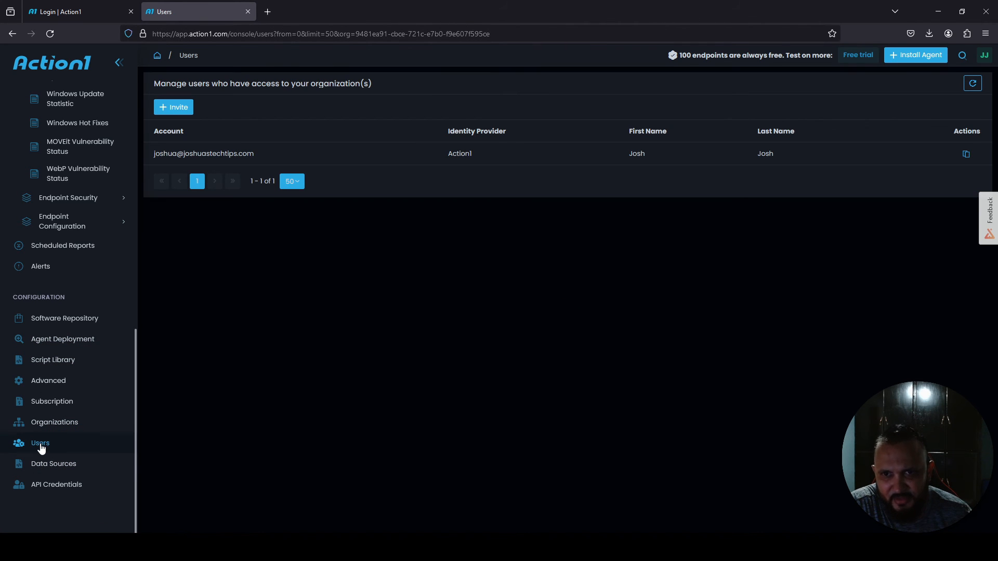
- Start inviting a user to My Enterprise, cancel without choosing a role, then go to Data Sources
{"action": "left_click", "coordinate": [174, 109]}
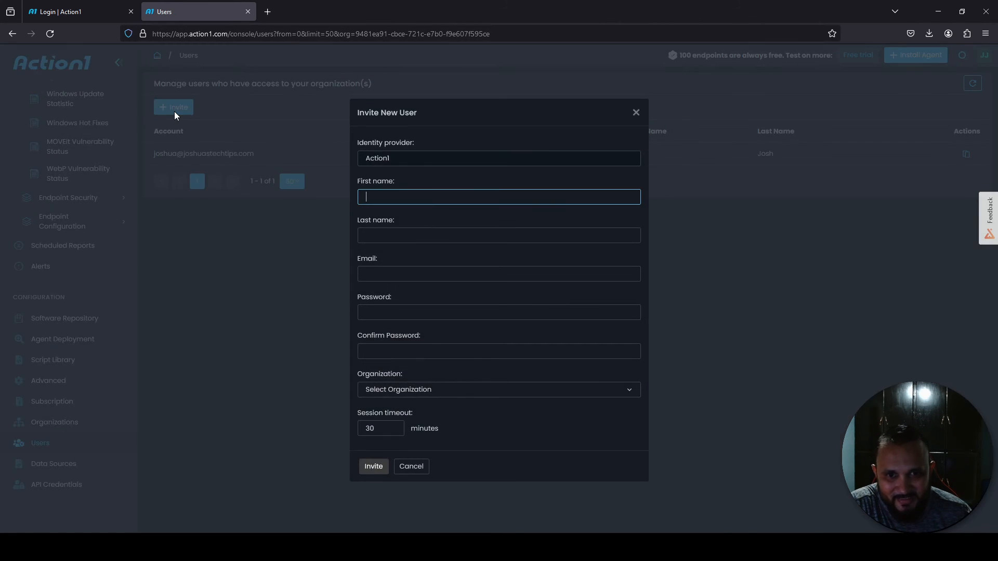
{"action": "left_click", "coordinate": [409, 389]}
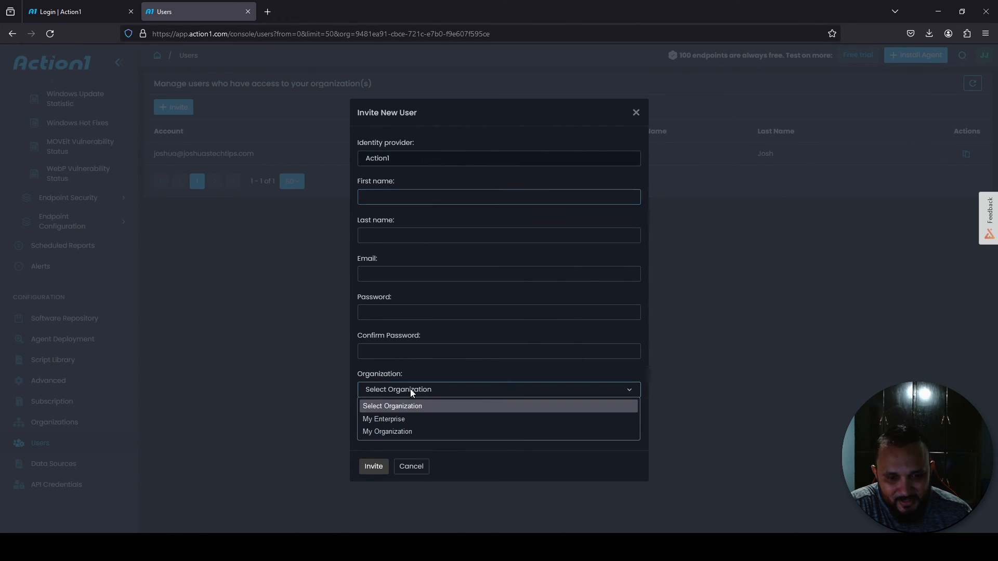
{"action": "left_click", "coordinate": [394, 418]}
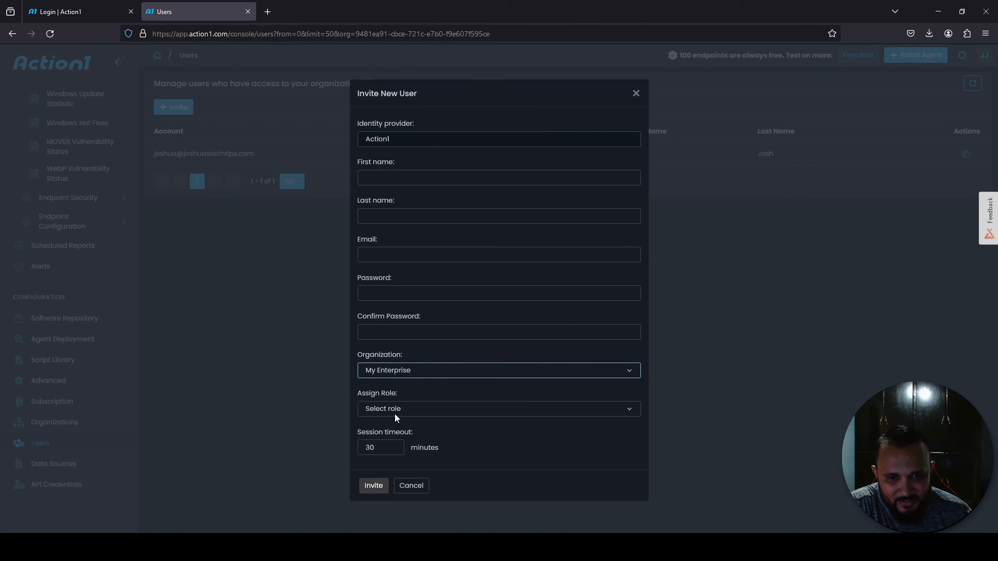
{"action": "left_click", "coordinate": [394, 414]}
{"action": "left_click", "coordinate": [466, 382]}
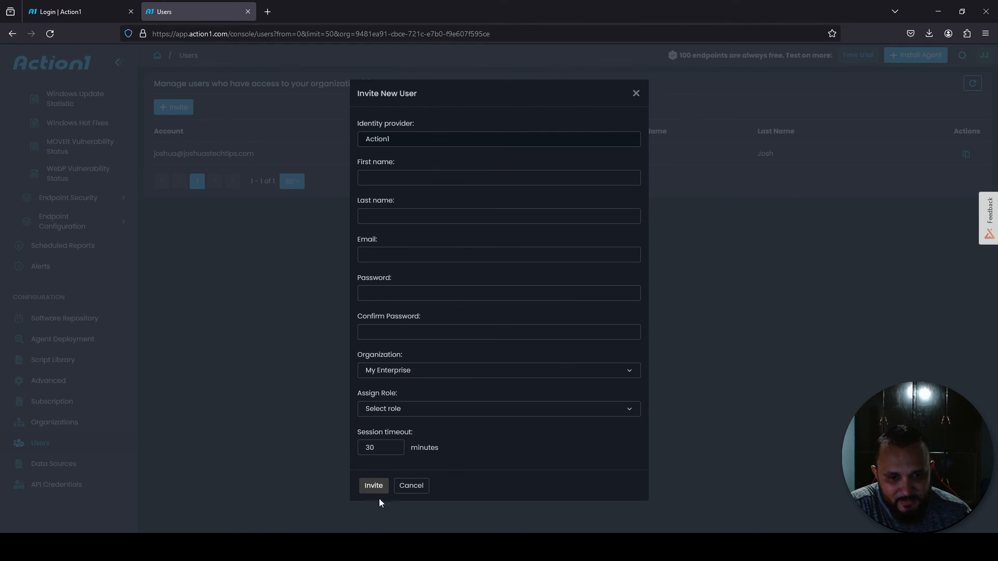
{"action": "left_click", "coordinate": [410, 485]}
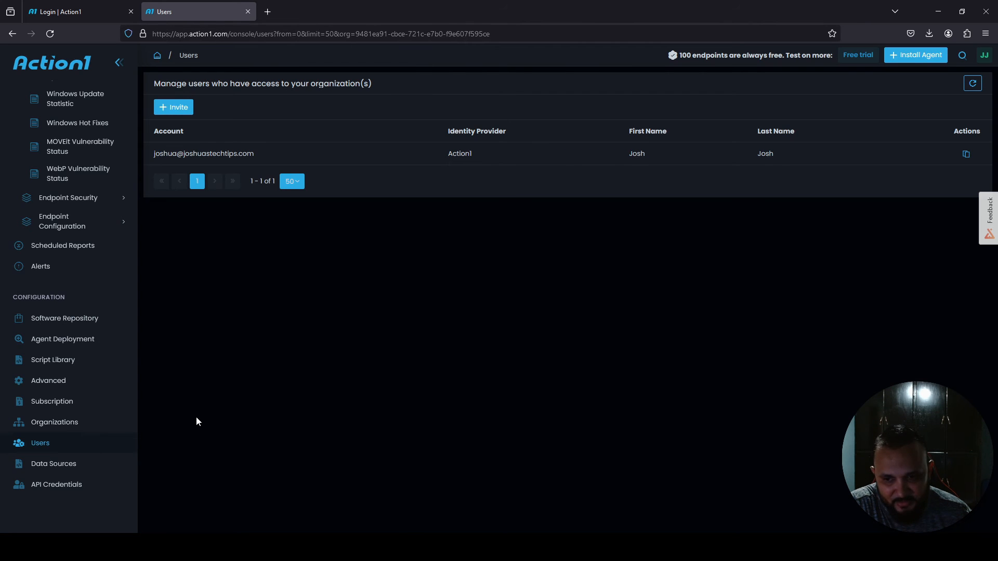
{"action": "left_click", "coordinate": [69, 474]}
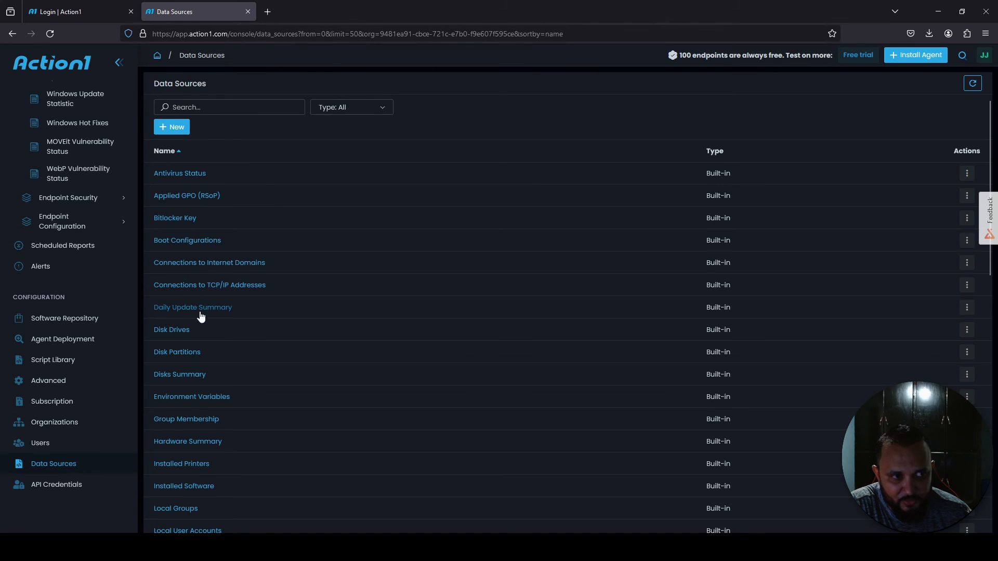
- Scroll through the list of built-in data sources
{"action": "scroll", "coordinate": [202, 333], "scroll_direction": "down", "scroll_amount": 7}
{"action": "scroll", "coordinate": [193, 378], "scroll_direction": "down", "scroll_amount": 2}
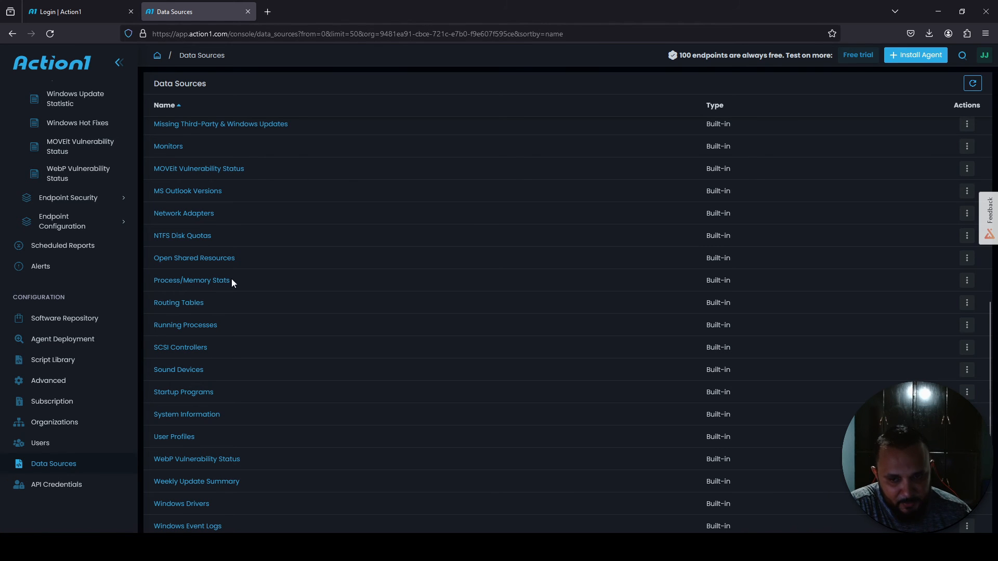
{"action": "scroll", "coordinate": [196, 354], "scroll_direction": "up", "scroll_amount": 9}
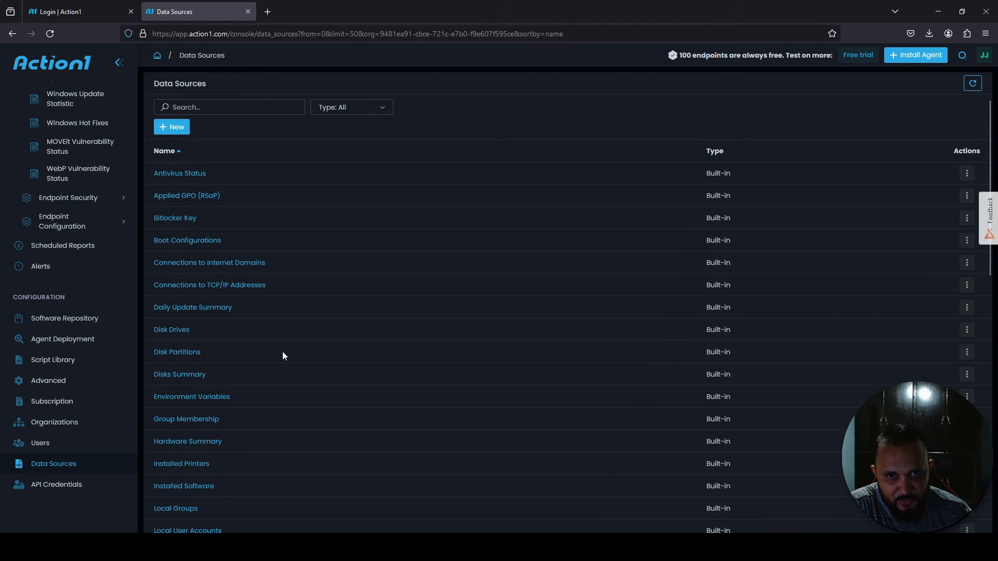
- Request a new data source, dismiss the verification notice, and go to API Credentials
{"action": "left_click", "coordinate": [176, 128]}
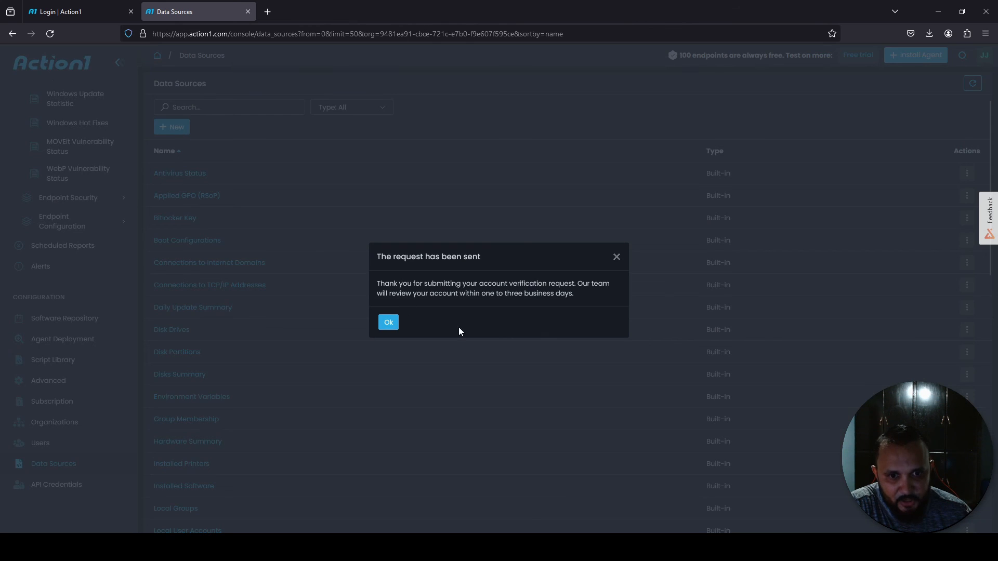
{"action": "left_click", "coordinate": [395, 327]}
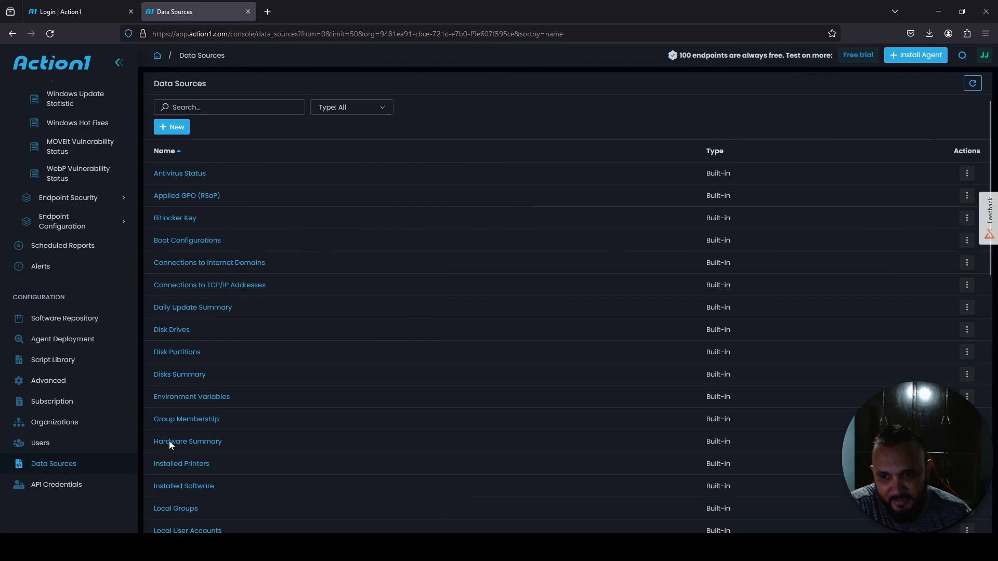
{"action": "left_click", "coordinate": [81, 485]}
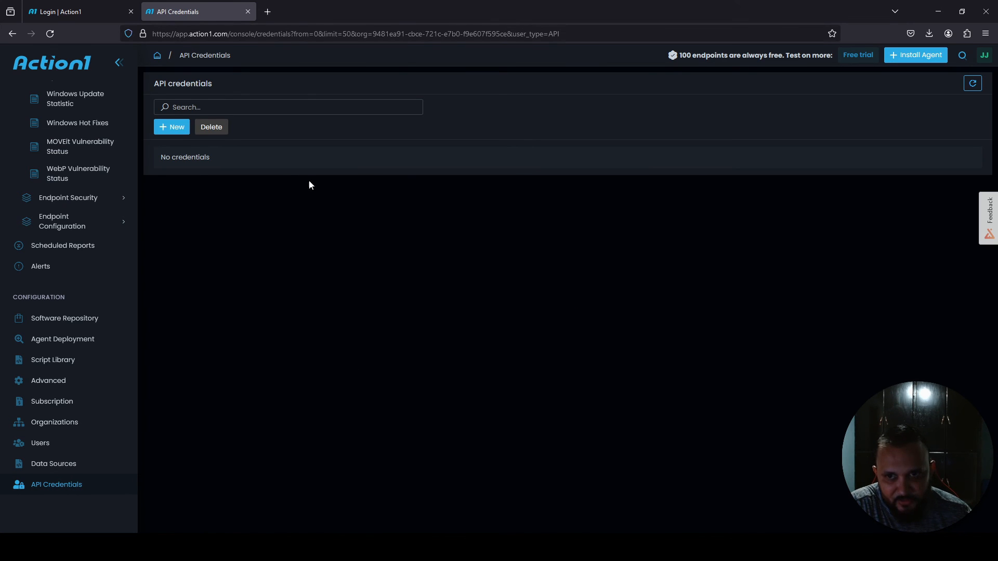
- Open a new API credentials form, check its Organization list and Name field, then close it unsaved
{"action": "left_click", "coordinate": [175, 127]}
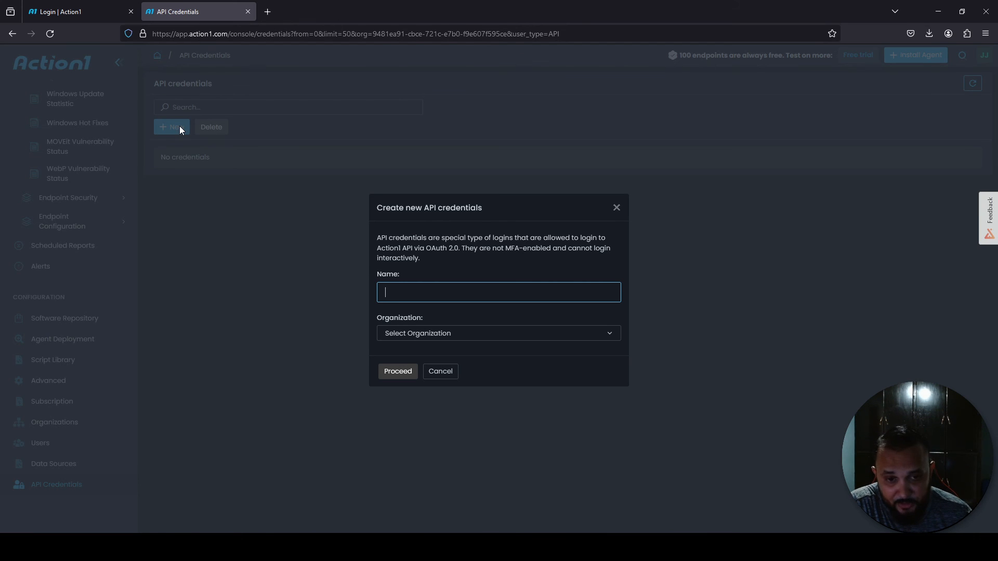
{"action": "left_click", "coordinate": [451, 333]}
{"action": "left_click", "coordinate": [434, 281]}
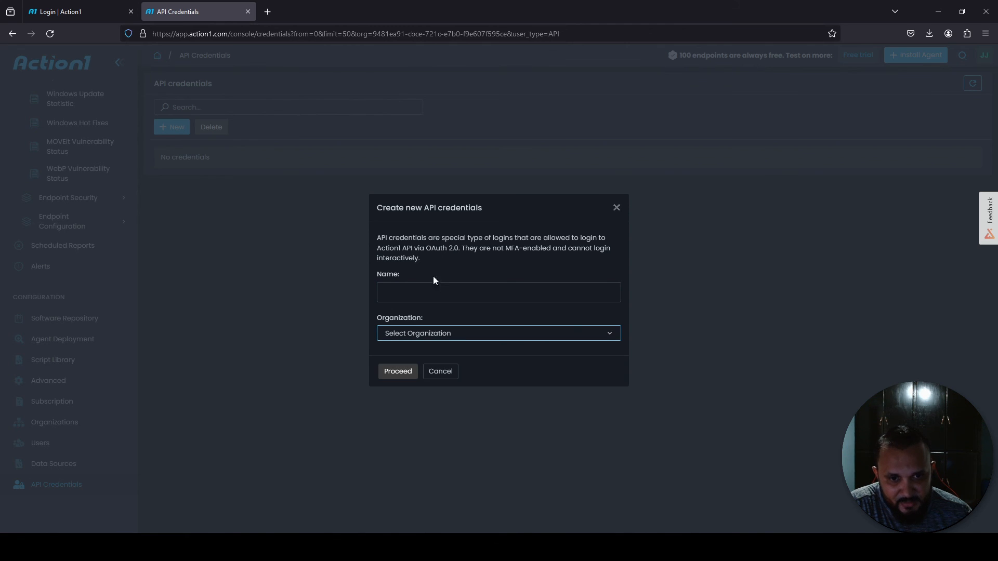
{"action": "left_click", "coordinate": [419, 290]}
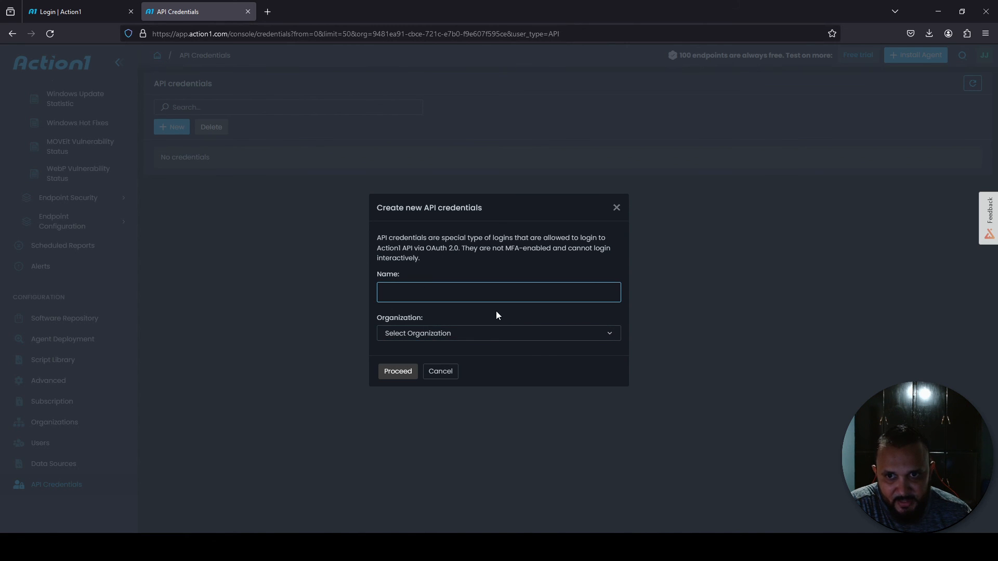
{"action": "left_click", "coordinate": [616, 209]}
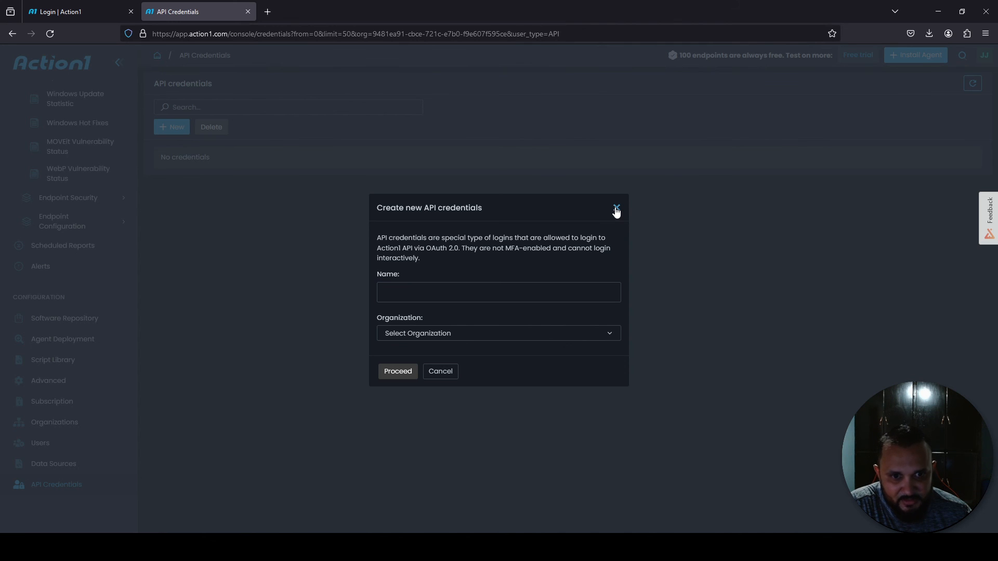
{"action": "left_click", "coordinate": [615, 209]}
{"action": "scroll", "coordinate": [57, 111], "scroll_direction": "up", "scroll_amount": 10}
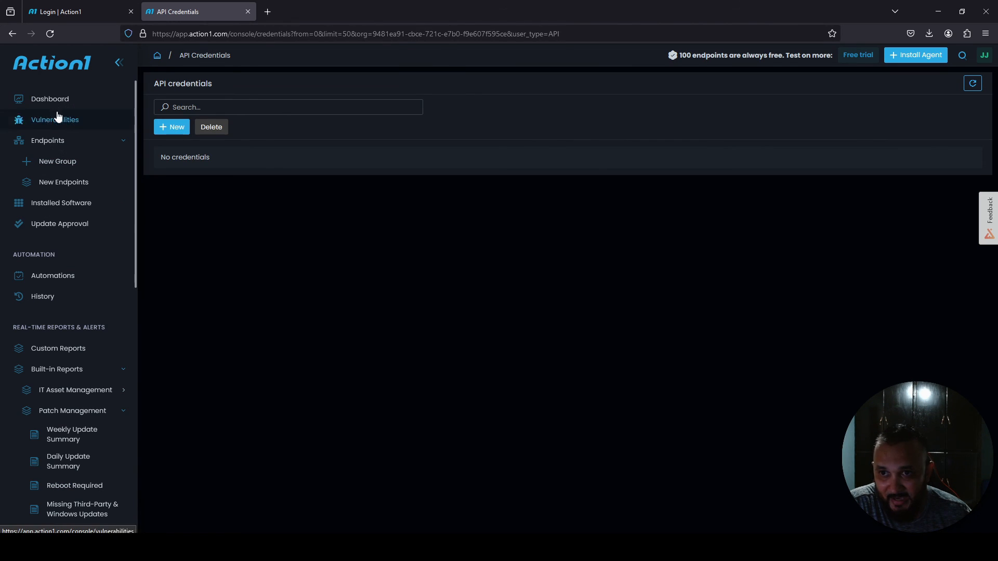
- Show the console Dashboard and scroll down through its overview widgets
{"action": "left_click", "coordinate": [58, 101]}
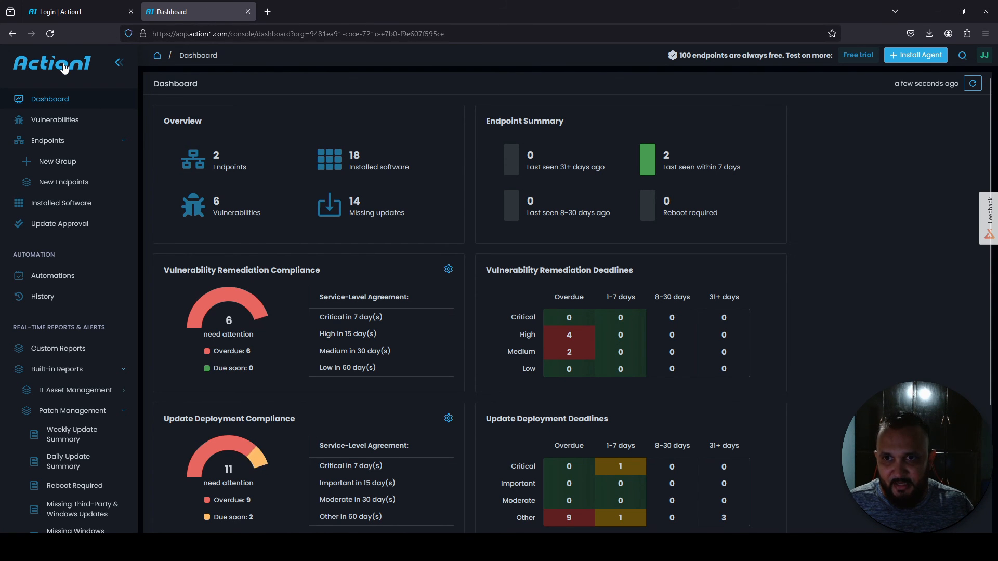
{"action": "scroll", "coordinate": [94, 370], "scroll_direction": "down", "scroll_amount": 3}
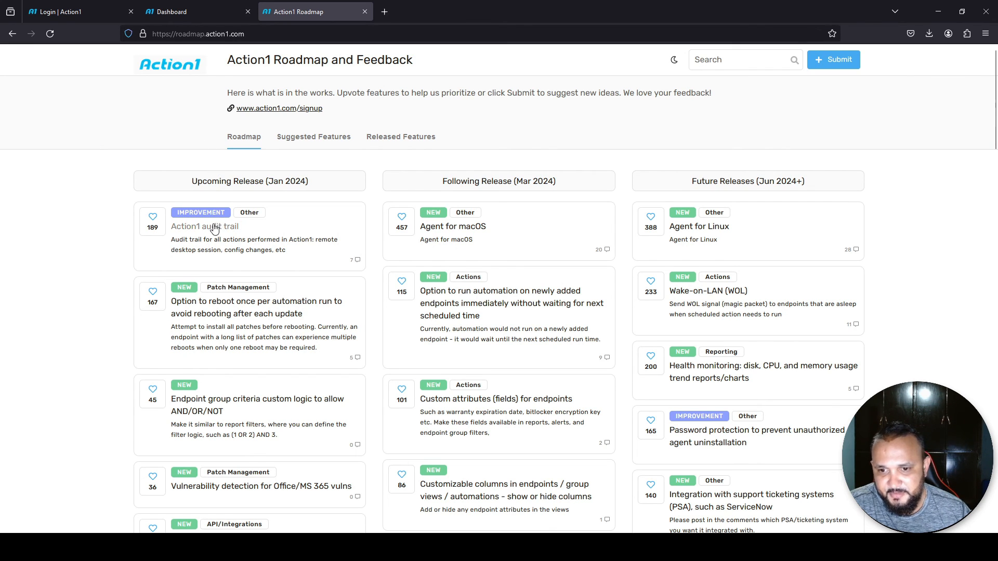
- Browse the planned feature cards for the upcoming and following releases on the Roadmap
{"action": "scroll", "coordinate": [213, 225], "scroll_direction": "down", "scroll_amount": 2}
{"action": "scroll", "coordinate": [218, 213], "scroll_direction": "down", "scroll_amount": 2}
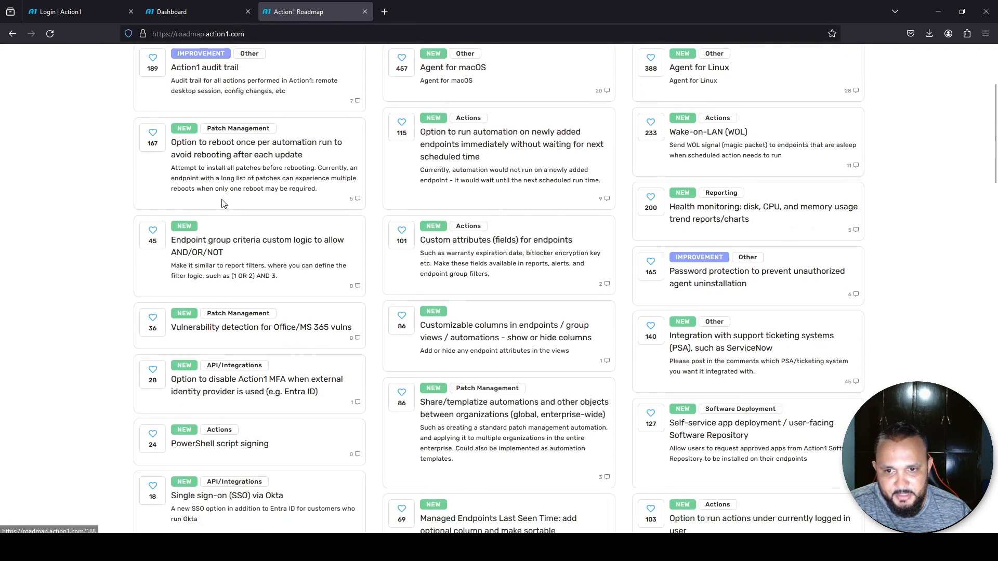
{"action": "scroll", "coordinate": [221, 203], "scroll_direction": "down", "scroll_amount": 1}
{"action": "scroll", "coordinate": [222, 203], "scroll_direction": "down", "scroll_amount": 2}
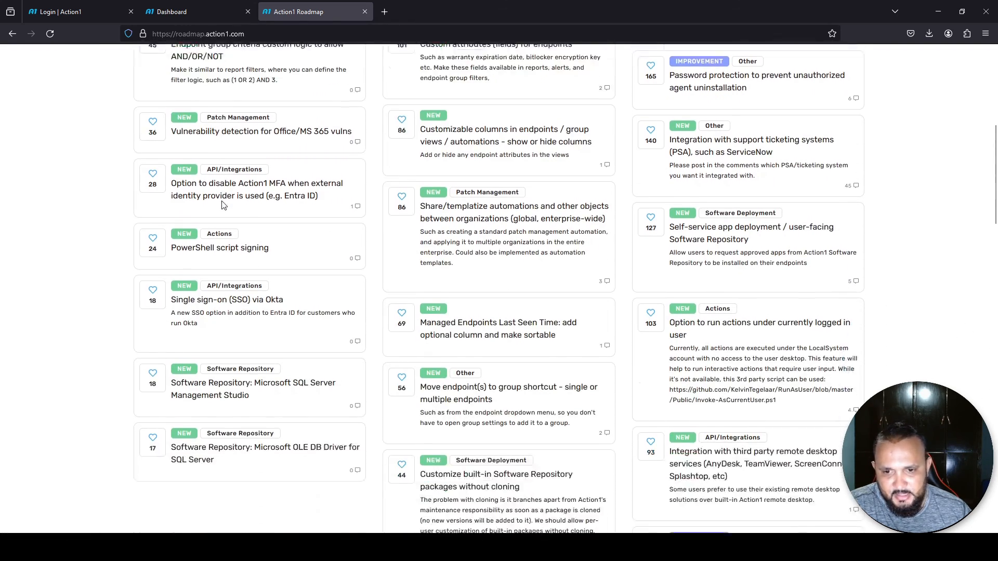
{"action": "scroll", "coordinate": [222, 202], "scroll_direction": "up", "scroll_amount": 8}
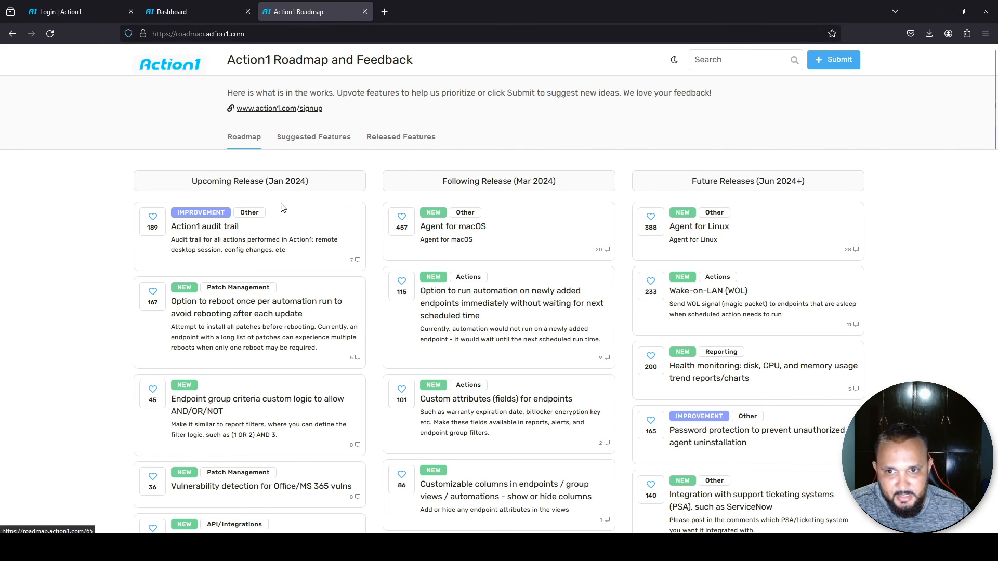
{"action": "scroll", "coordinate": [282, 207], "scroll_direction": "down", "scroll_amount": 3}
{"action": "scroll", "coordinate": [282, 206], "scroll_direction": "down", "scroll_amount": 5}
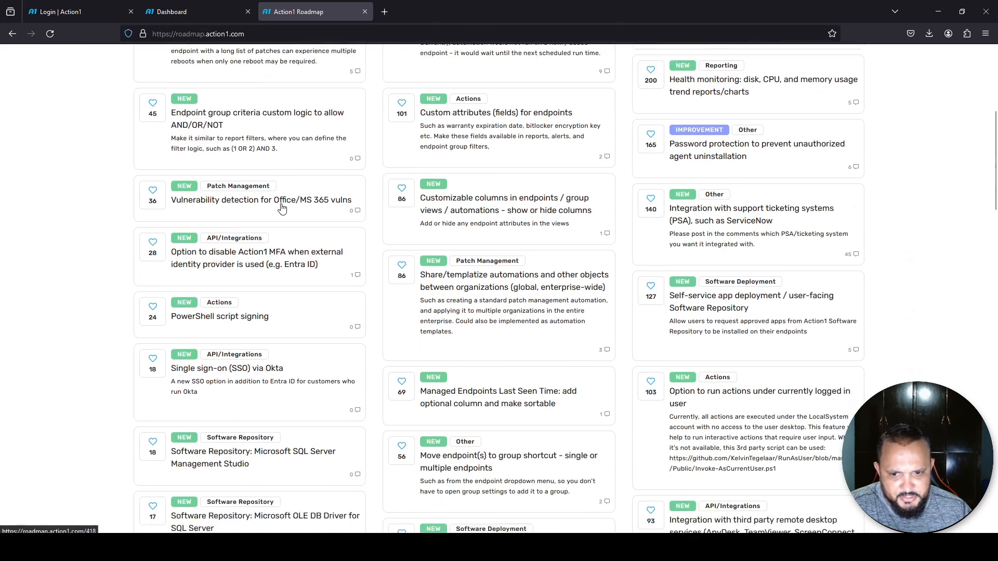
{"action": "scroll", "coordinate": [290, 413], "scroll_direction": "up", "scroll_amount": 8}
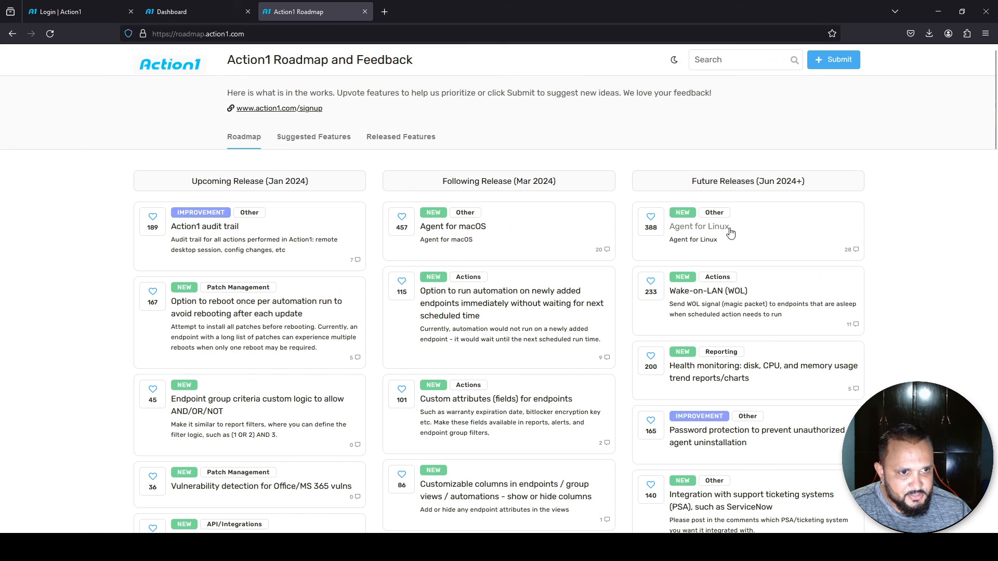
- Review the Future Releases (Jun 2024+) cards, led by Agent for Linux, then return to the Dashboard
{"action": "scroll", "coordinate": [759, 236], "scroll_direction": "down", "scroll_amount": 1}
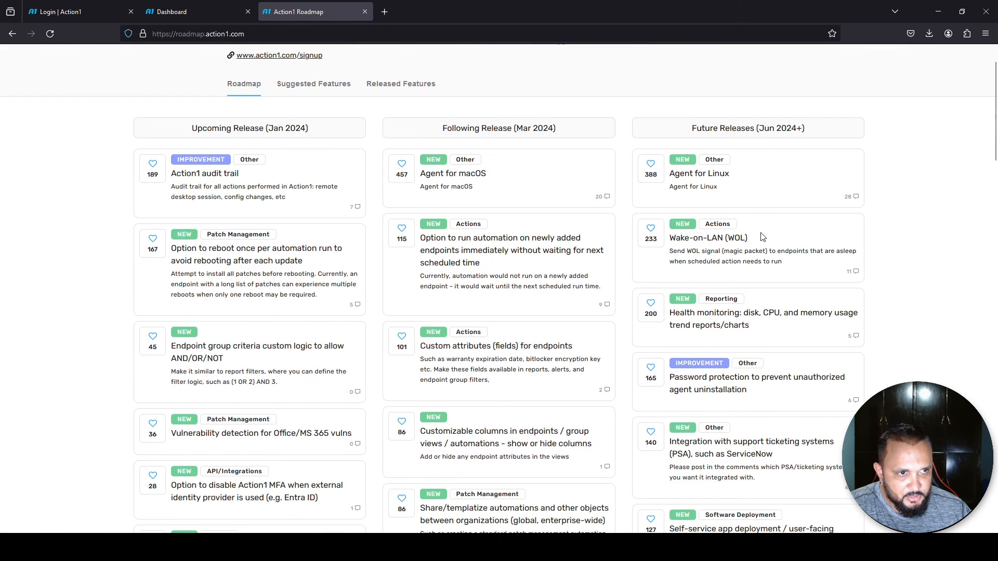
{"action": "scroll", "coordinate": [762, 237], "scroll_direction": "down", "scroll_amount": 2}
{"action": "scroll", "coordinate": [762, 237], "scroll_direction": "down", "scroll_amount": 3}
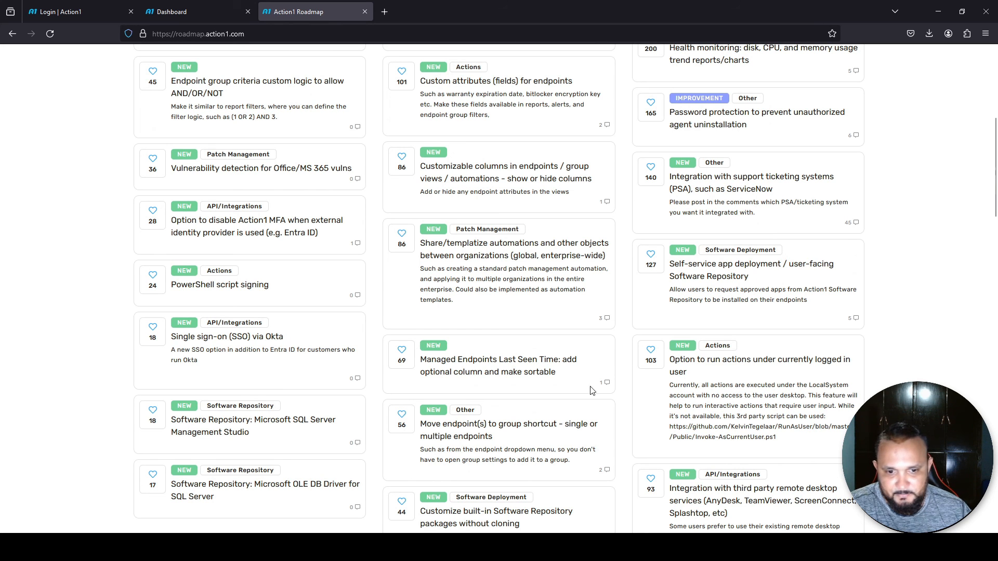
{"action": "scroll", "coordinate": [572, 387], "scroll_direction": "down", "scroll_amount": 3}
{"action": "scroll", "coordinate": [572, 387], "scroll_direction": "down", "scroll_amount": 3}
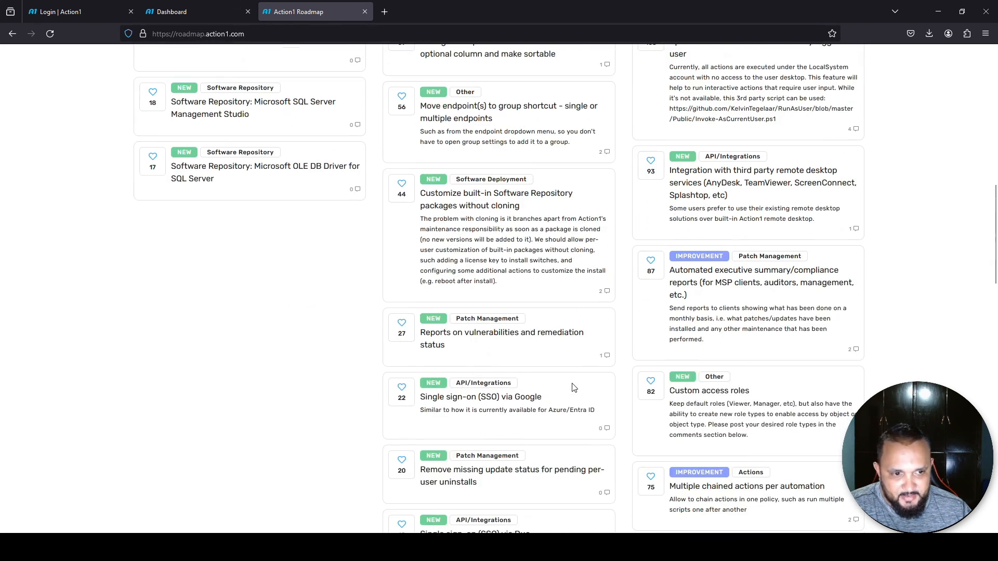
{"action": "scroll", "coordinate": [573, 387], "scroll_direction": "down", "scroll_amount": 3}
{"action": "scroll", "coordinate": [573, 387], "scroll_direction": "up", "scroll_amount": 14}
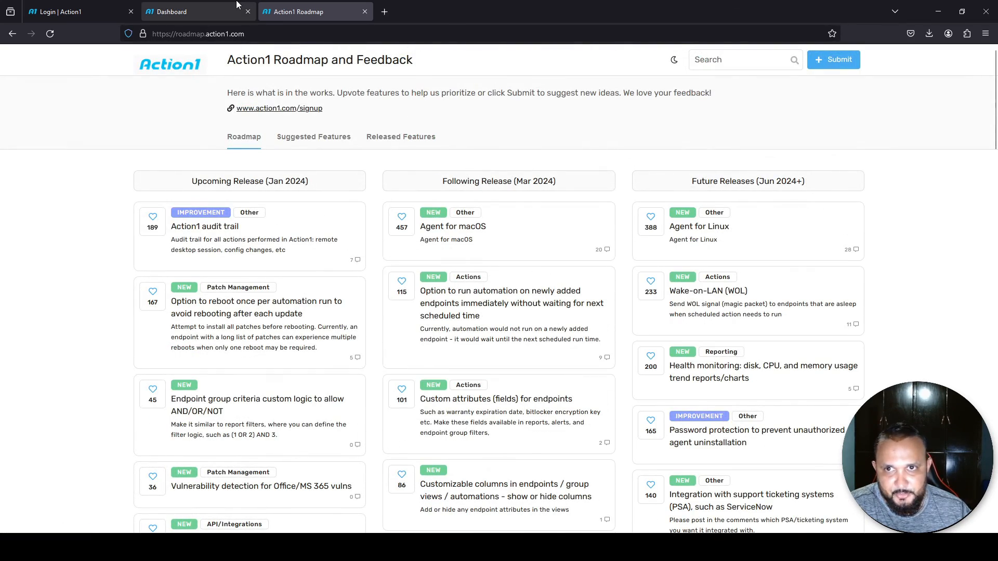
{"action": "left_click", "coordinate": [218, 11]}
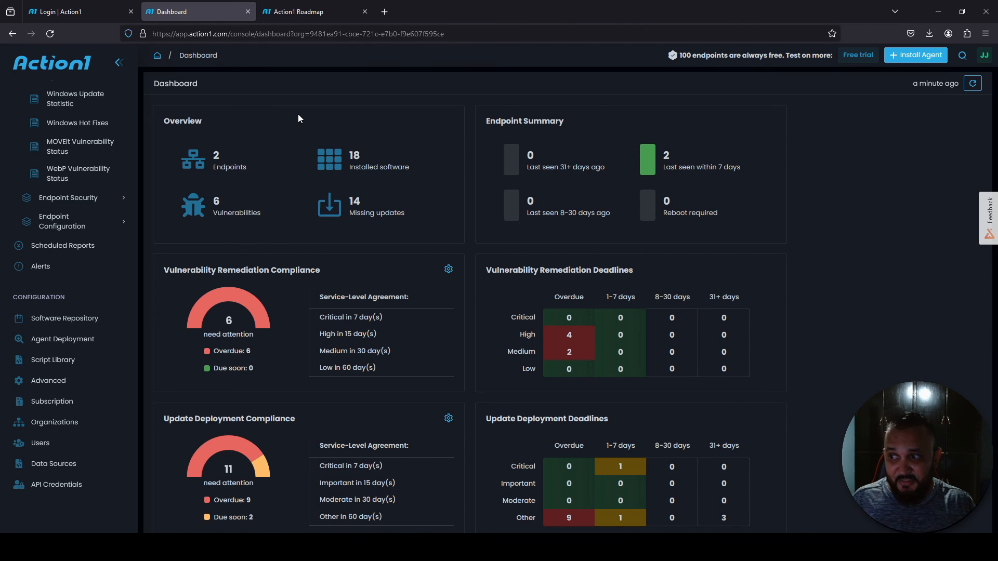